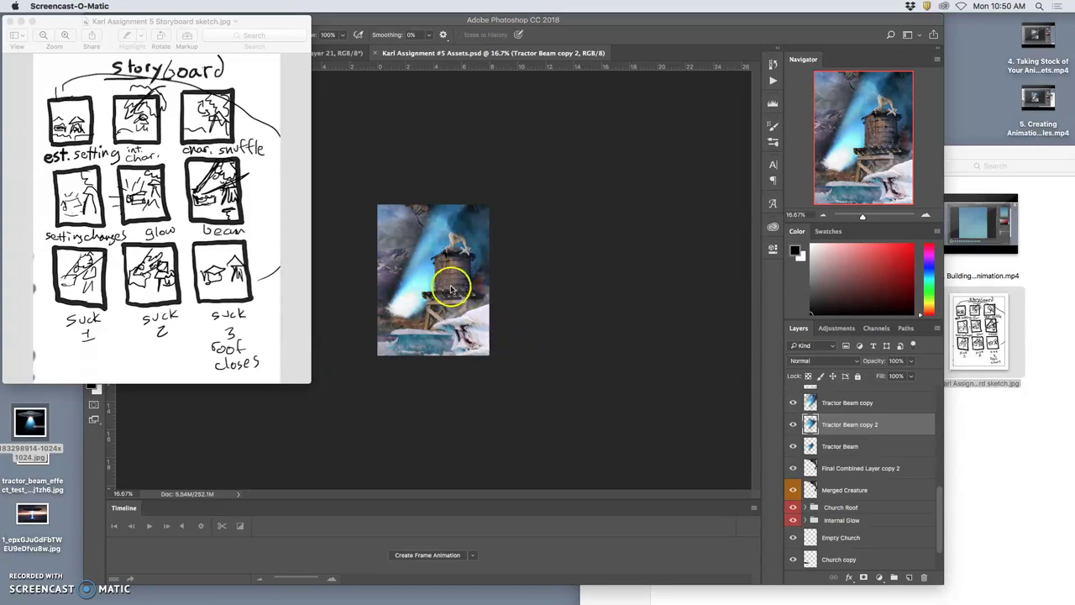
# Step: Toggle the visibility of the Tractor Beam copy and Tractor Beam copy 2 layers to compare the beam
pyautogui.click(793, 404)
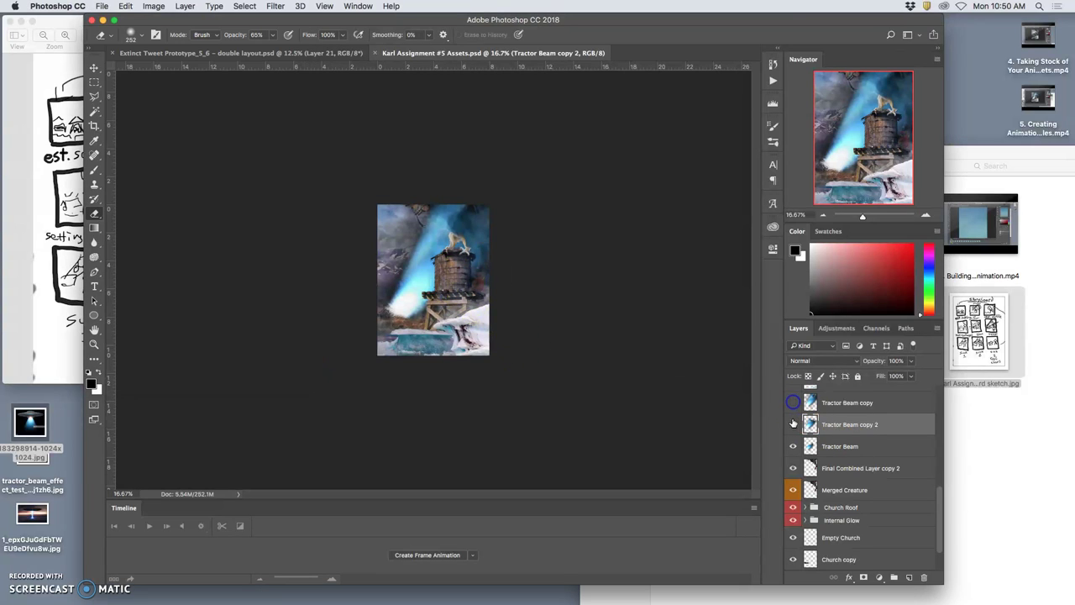
pyautogui.click(793, 425)
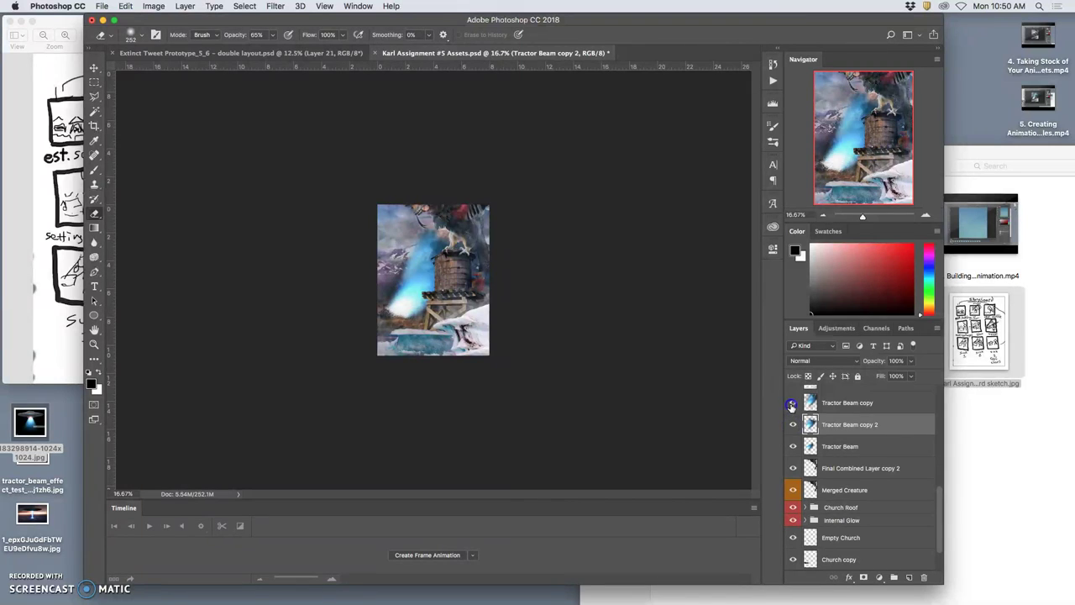
pyautogui.click(791, 405)
# Step: In Finder, move the tractor beam reference images from the desktop into the Assign 5 Assets folder and open that folder
pyautogui.click(947, 426)
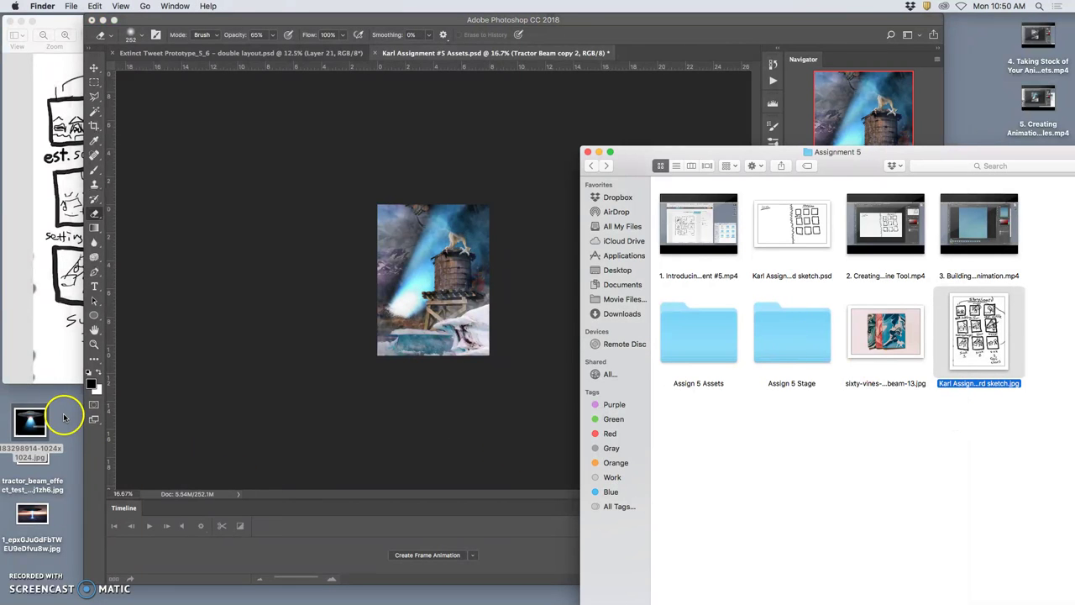
pyautogui.moveTo(64, 418); pyautogui.dragTo(21, 550)
pyautogui.moveTo(32, 514); pyautogui.dragTo(698, 268)
pyautogui.doubleClick(698, 267)
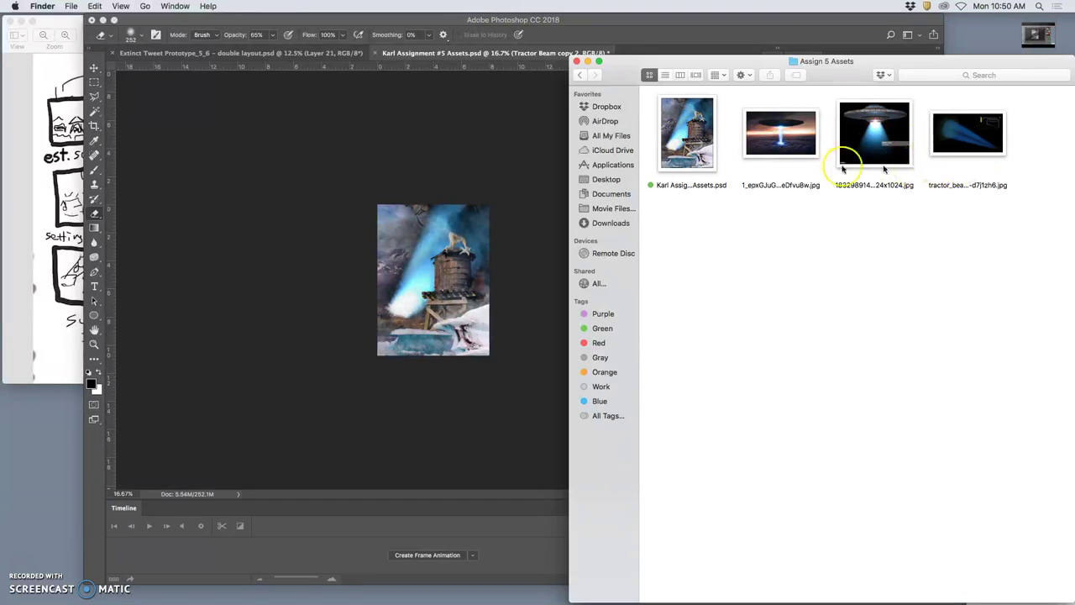
# Step: Back in Photoshop, hide the three Tractor Beam layers and the Church Roof group
pyautogui.click(519, 353)
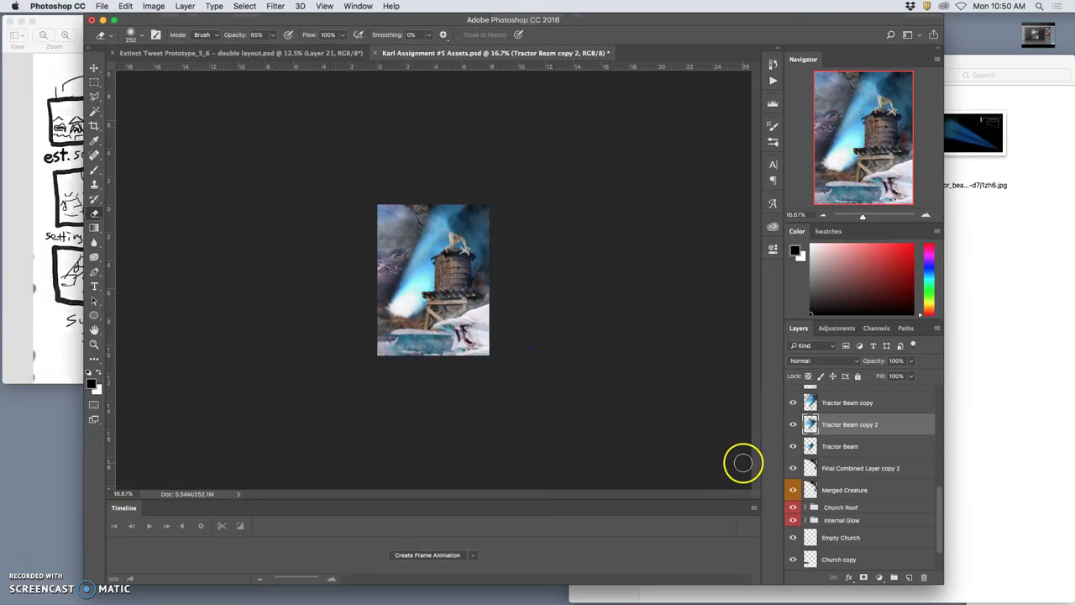
pyautogui.scroll(3, 815, 464)
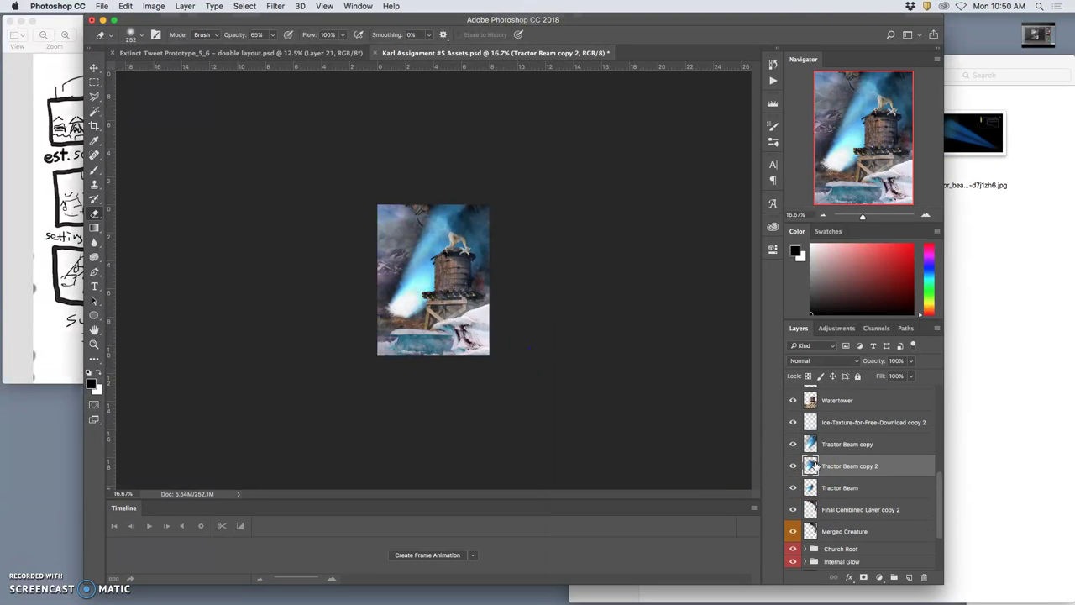
pyautogui.scroll(-3, 816, 464)
pyautogui.scroll(-1, 813, 465)
pyautogui.click(794, 505)
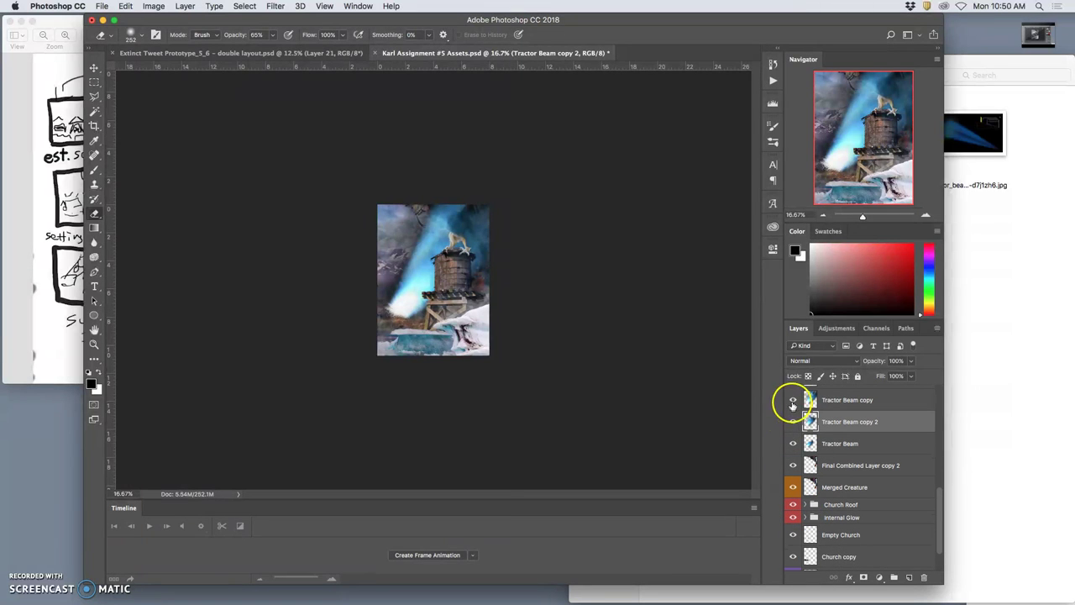
pyautogui.moveTo(793, 401); pyautogui.dragTo(793, 424)
pyautogui.click(792, 445)
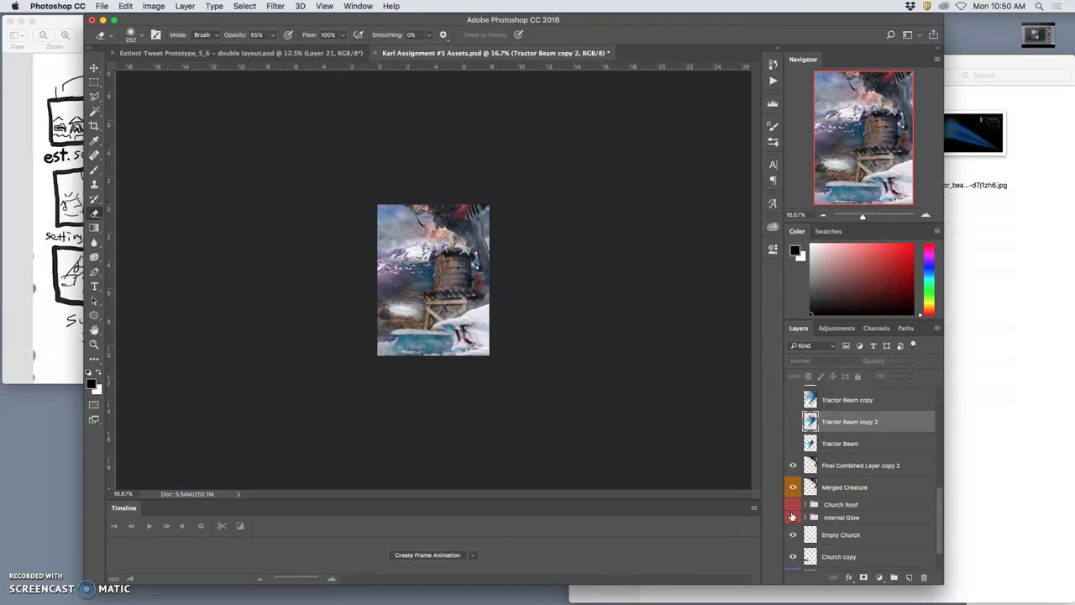
# Step: Toggle the Internal Glow group off and on to preview the glow in the church
pyautogui.click(792, 517)
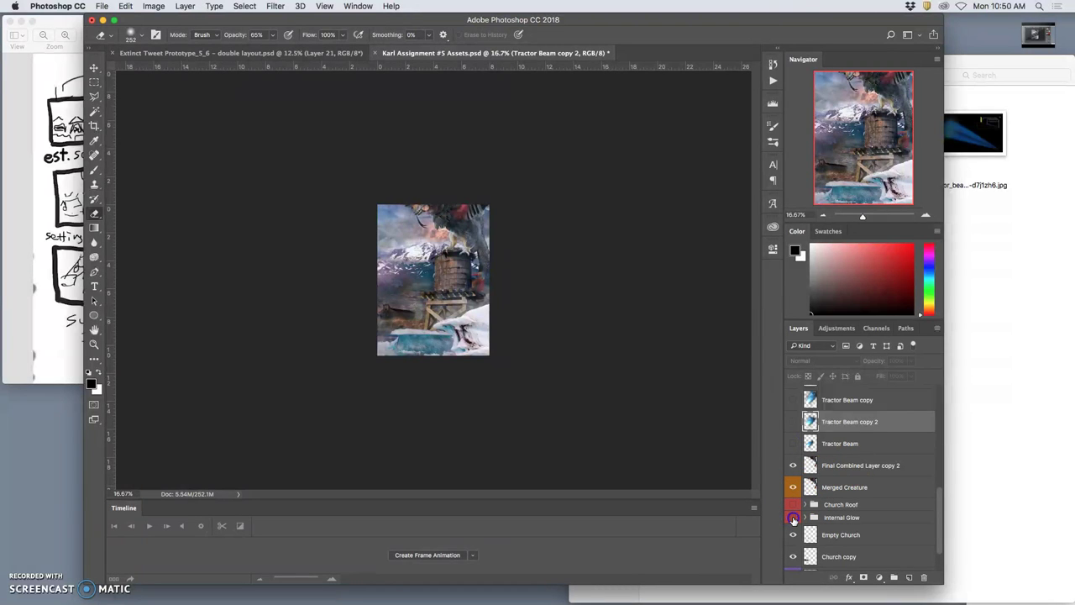
pyautogui.click(793, 519)
pyautogui.click(793, 519)
pyautogui.click(793, 519)
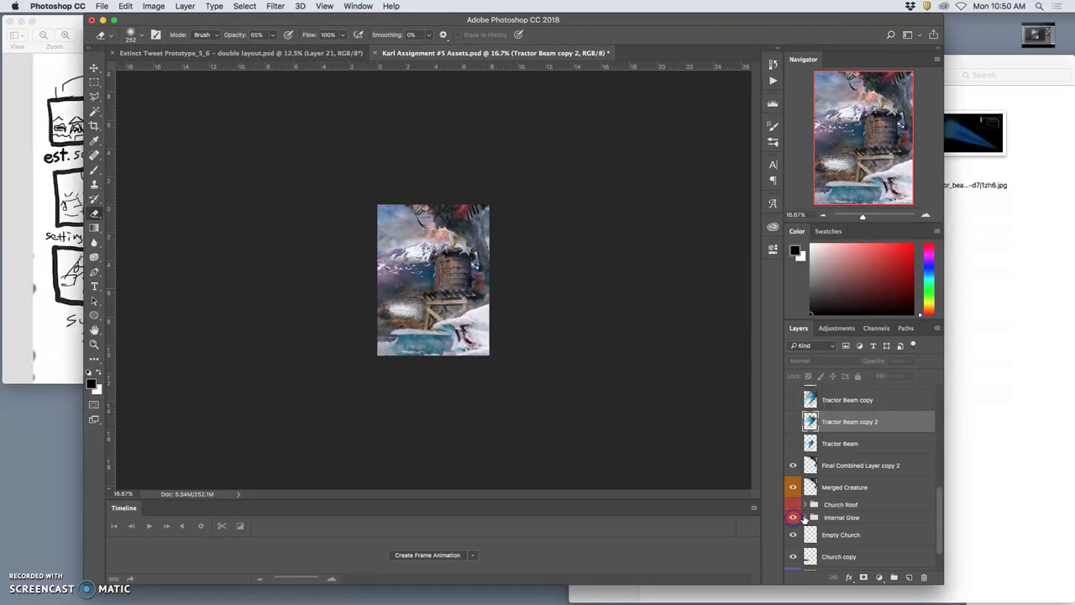
# Step: Preview the three Empty Church copy layers inside the Internal Glow group one by one, hide them all, and collapse the group
pyautogui.click(806, 518)
pyautogui.scroll(-3, 804, 504)
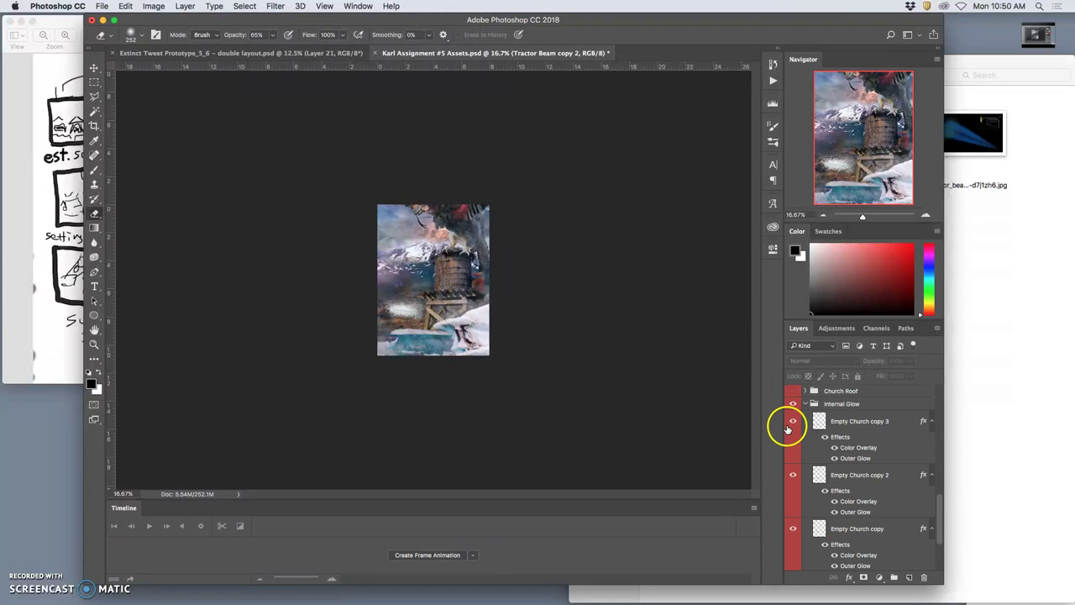
pyautogui.click(791, 423)
pyautogui.click(793, 475)
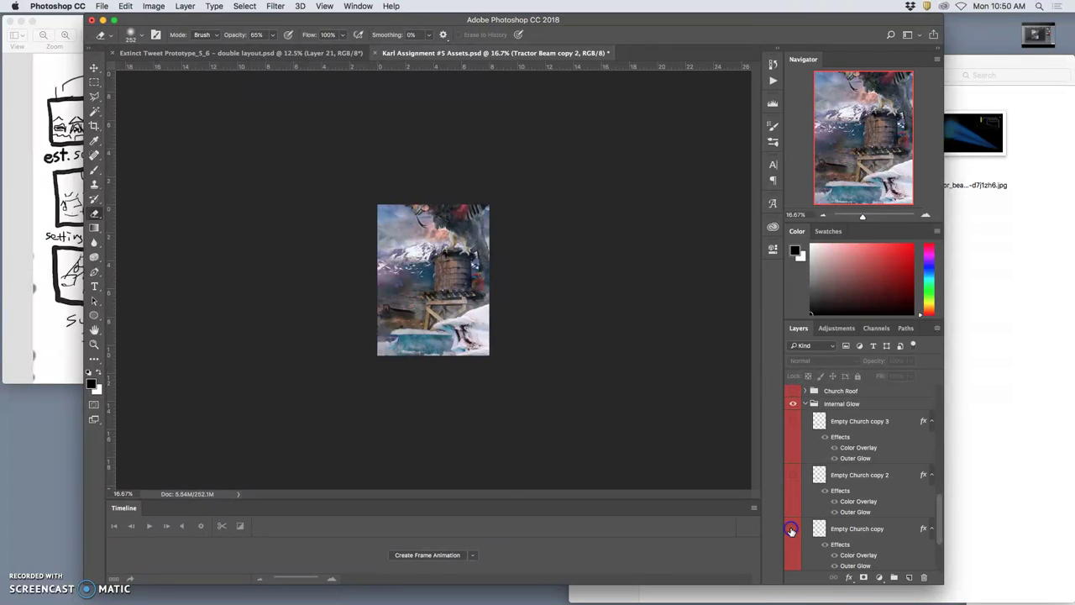
pyautogui.click(791, 474)
pyautogui.click(792, 422)
pyautogui.click(792, 423)
pyautogui.click(790, 477)
pyautogui.click(793, 529)
pyautogui.click(806, 404)
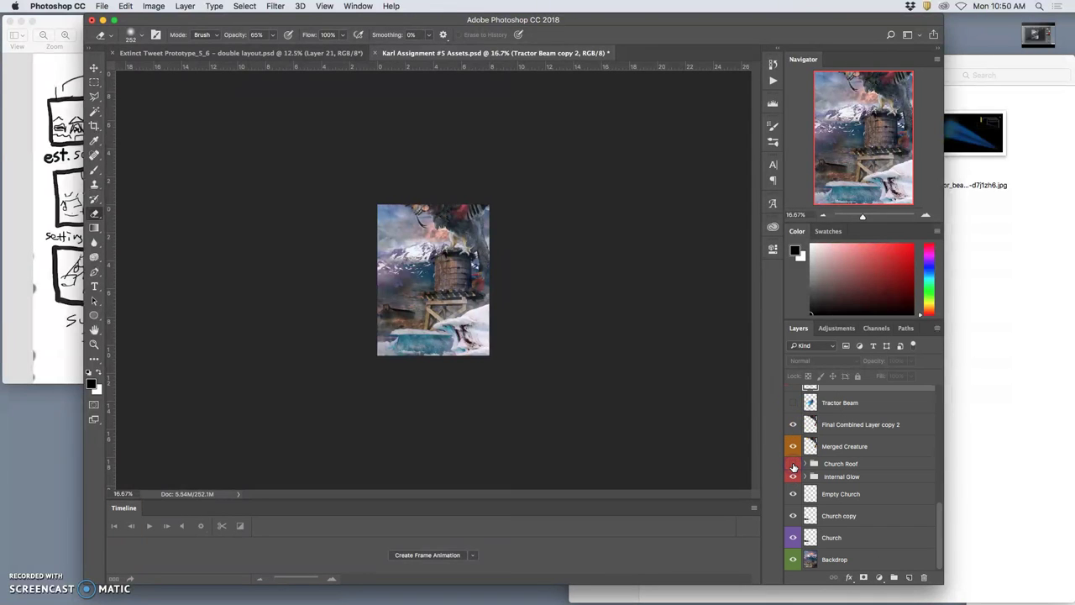
# Step: Review the layers in the Church Roof group, and hide the Church Roof and Internal Glow groups
pyautogui.click(805, 463)
pyautogui.scroll(-3, 796, 453)
pyautogui.click(792, 426)
pyautogui.scroll(1, 793, 426)
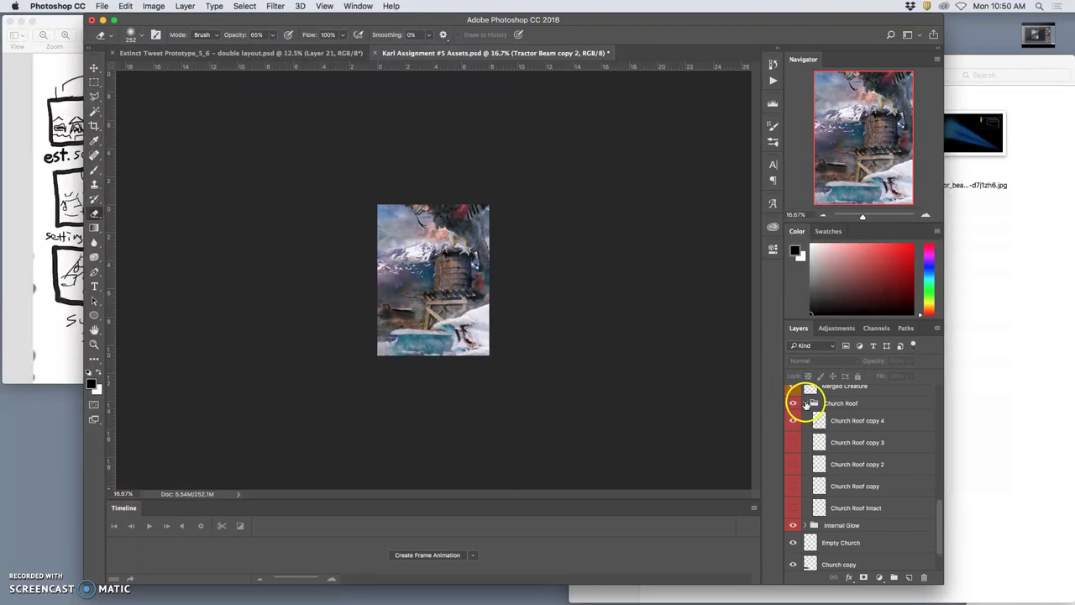
pyautogui.click(805, 405)
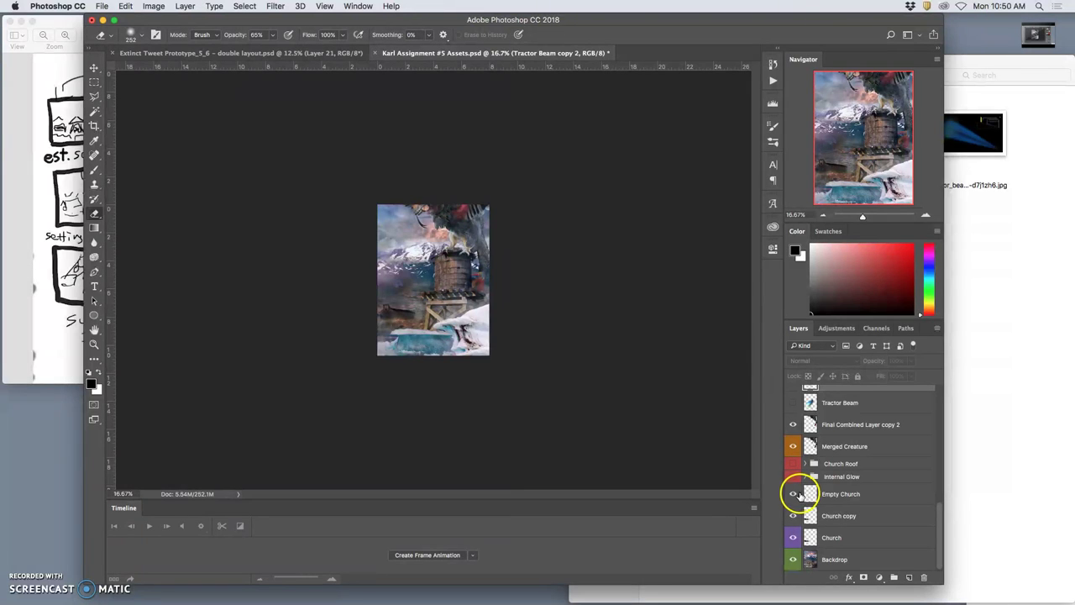
pyautogui.click(792, 494)
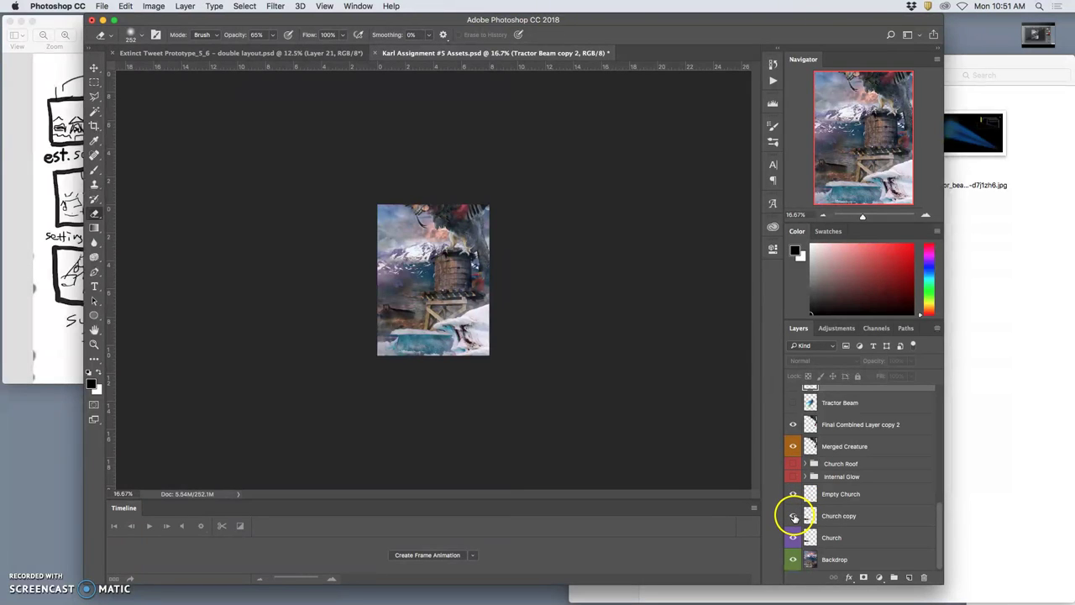
# Step: Show the Church Roof group with only the Church Roof Intact layer visible, and collapse the group
pyautogui.click(805, 464)
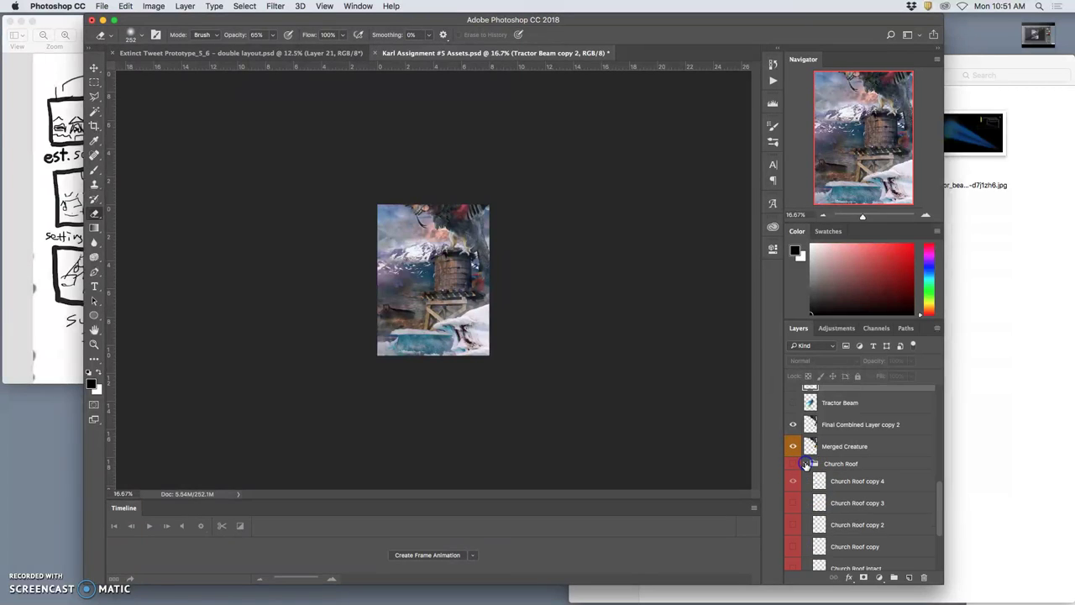
pyautogui.scroll(-2, 802, 482)
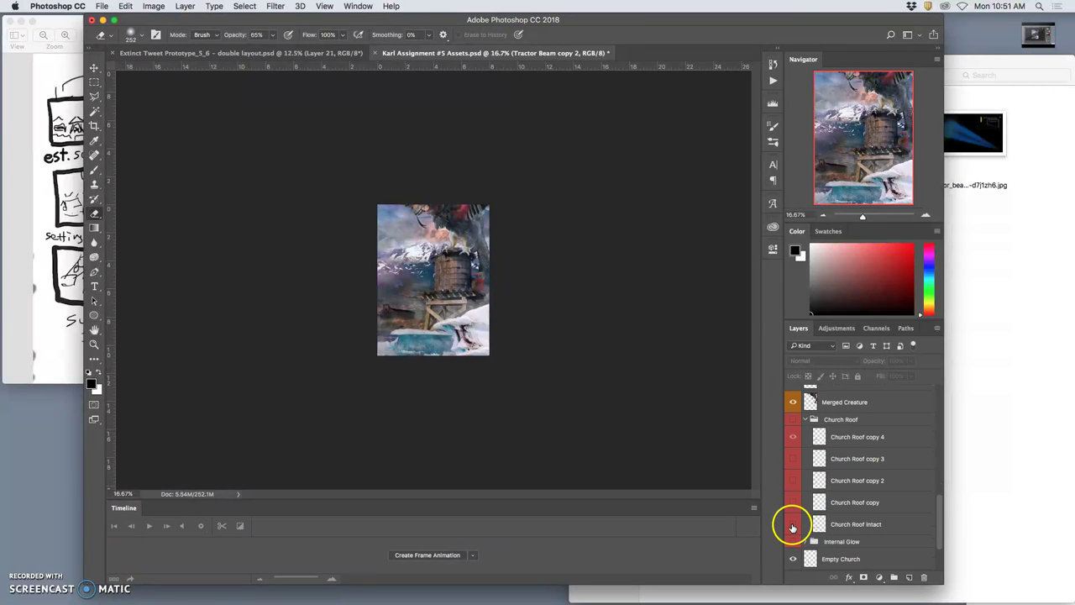
pyautogui.click(793, 437)
pyautogui.click(803, 420)
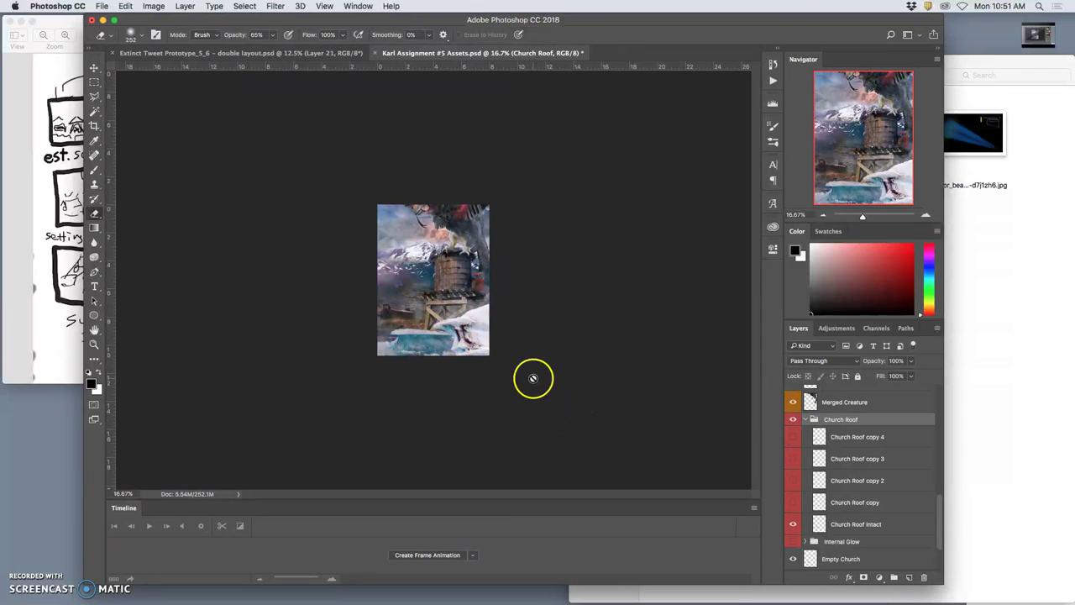
pyautogui.click(805, 419)
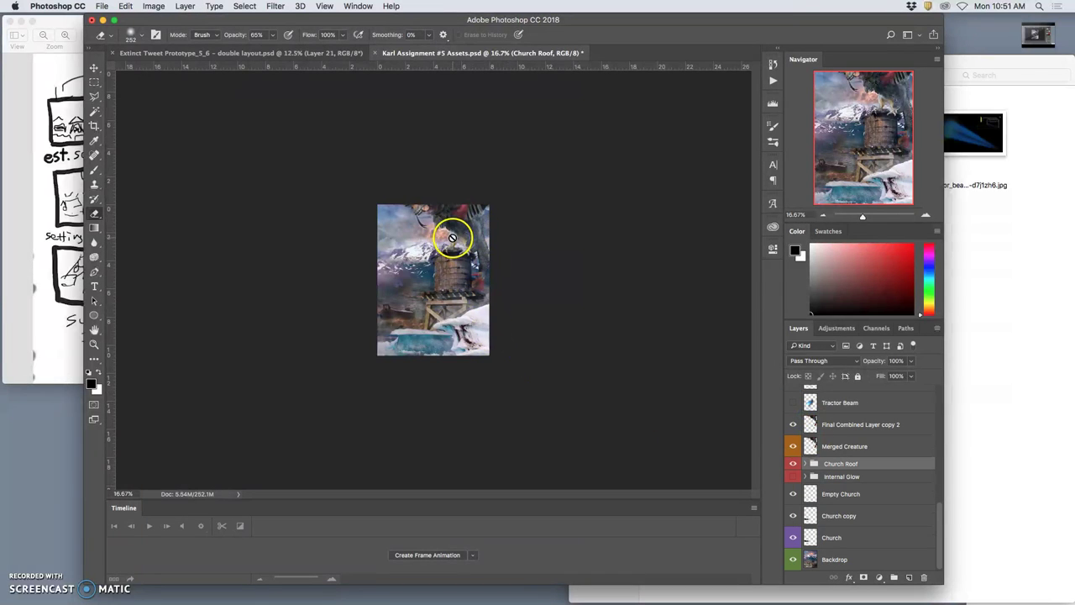
# Step: Check the storyboard sketch in Preview, return to Photoshop, and save the document with Final Combined Layer copy 2 selected
pyautogui.click(53, 176)
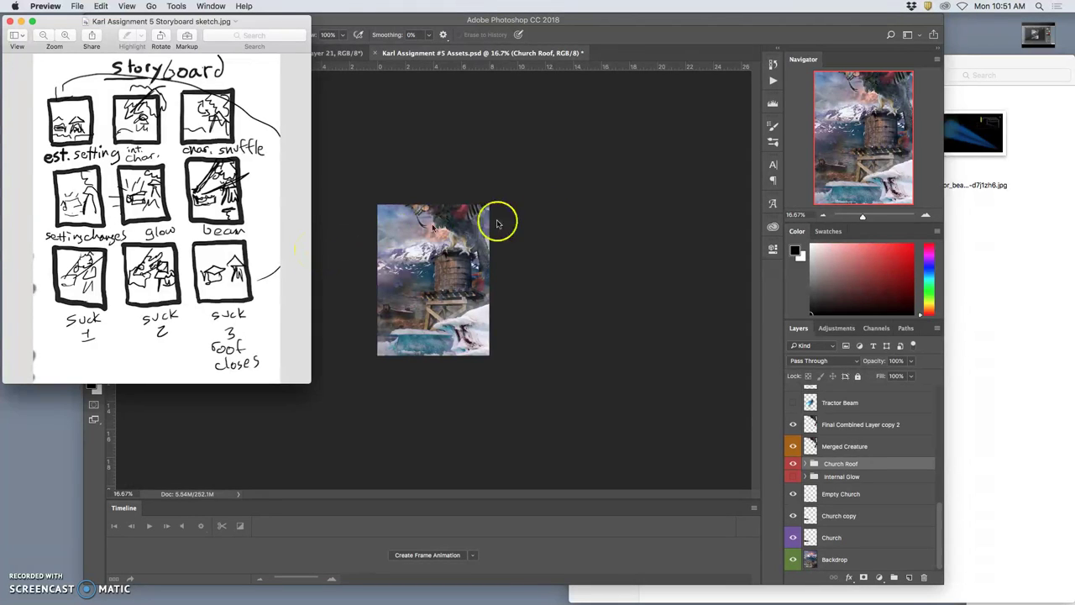
pyautogui.click(546, 217)
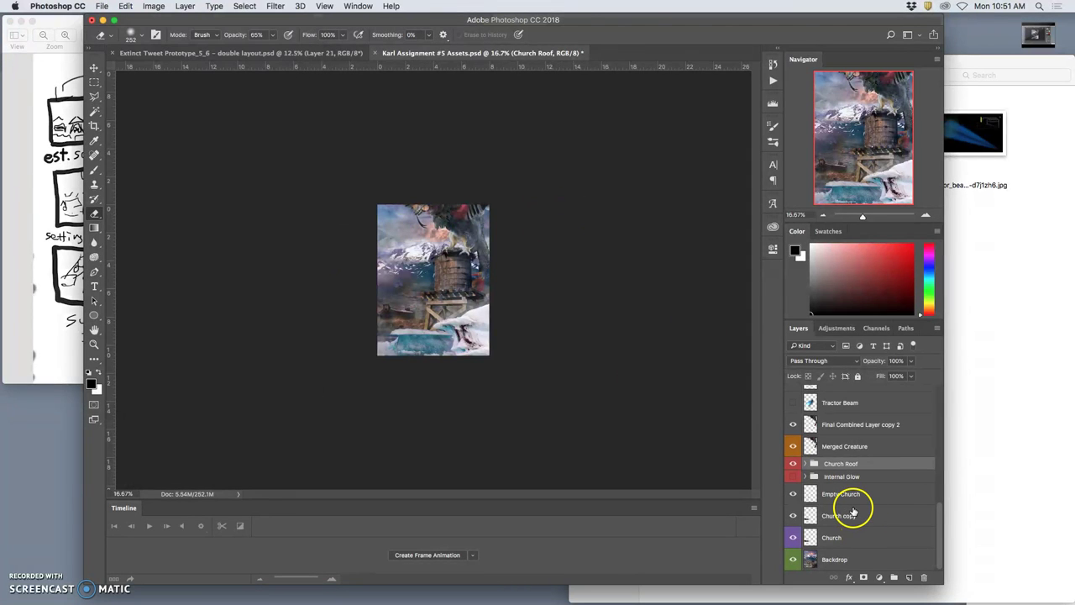
pyautogui.scroll(1, 852, 504)
pyautogui.click(842, 433)
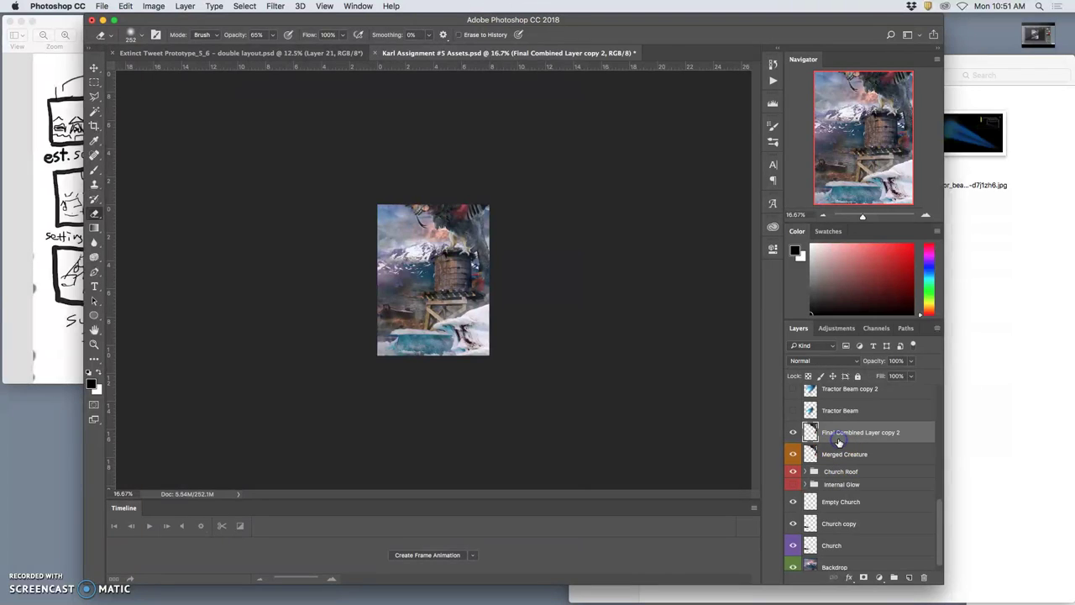
pyautogui.press('super+s')
# Step: Hide the Final Combined Layer copy 2 and Merged Creature layers, and label Final Combined Layer copy 2 yellow
pyautogui.click(793, 433)
pyautogui.click(793, 455)
pyautogui.click(793, 454)
pyautogui.click(794, 455)
pyautogui.rightClick(796, 429)
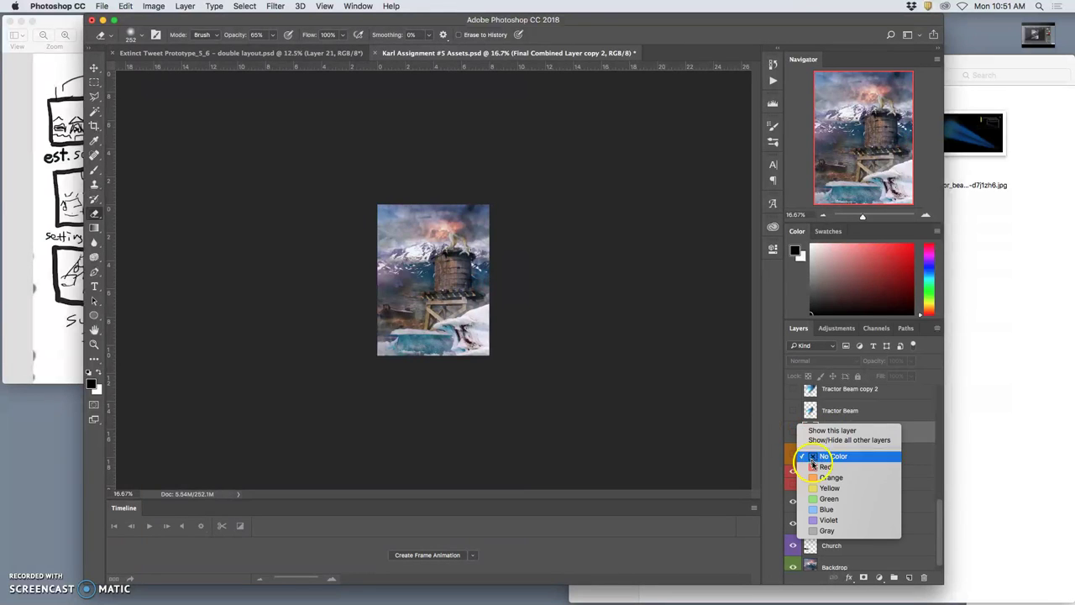
pyautogui.click(819, 488)
# Step: Label the talons layer yellow and hide it
pyautogui.scroll(4, 834, 447)
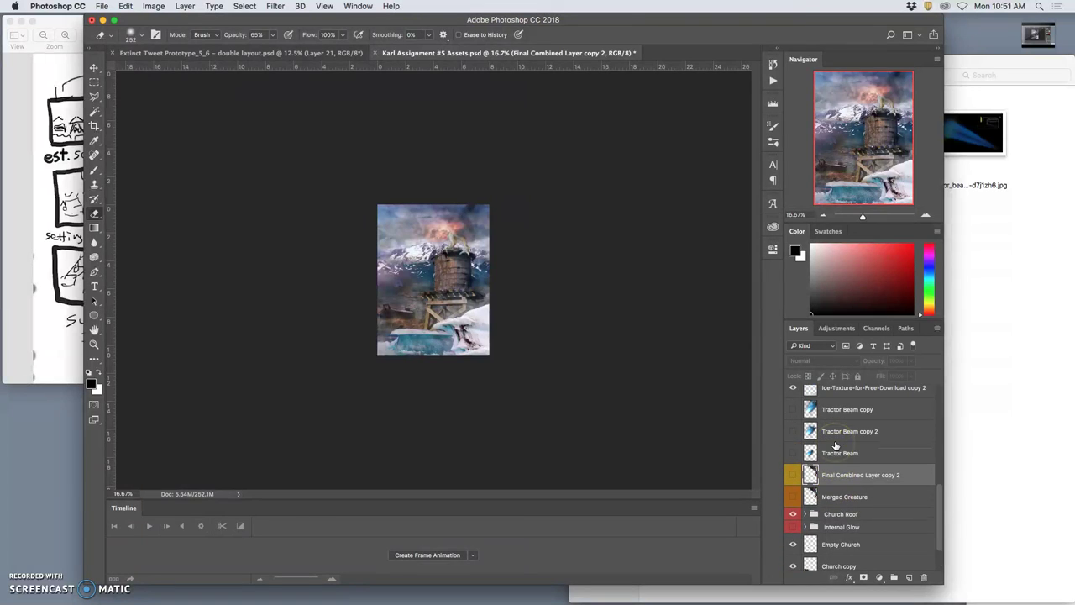
pyautogui.scroll(1, 836, 446)
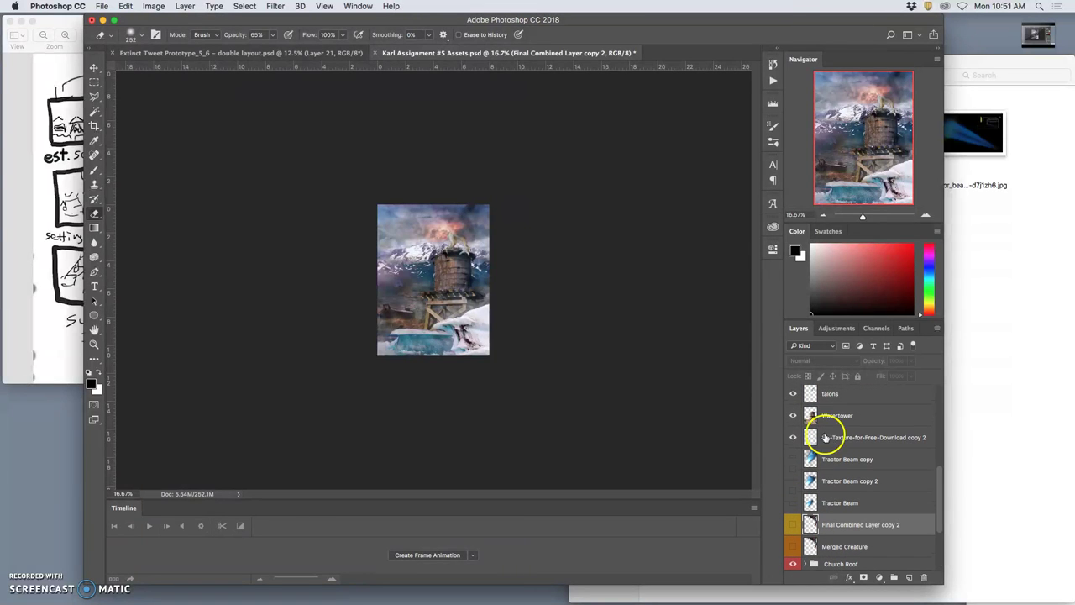
pyautogui.rightClick(796, 397)
pyautogui.click(829, 461)
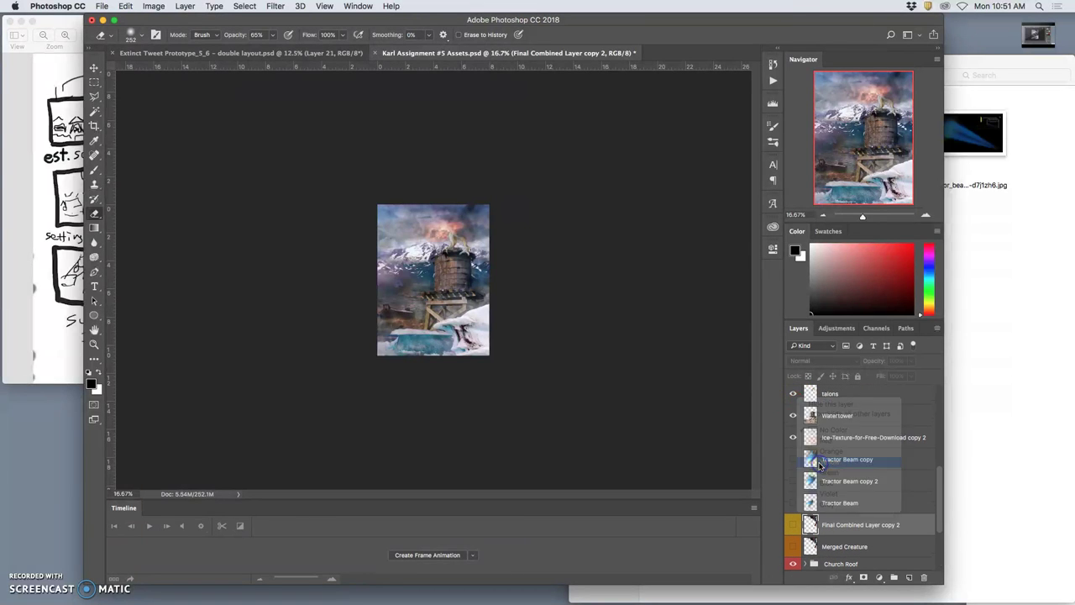
pyautogui.click(797, 401)
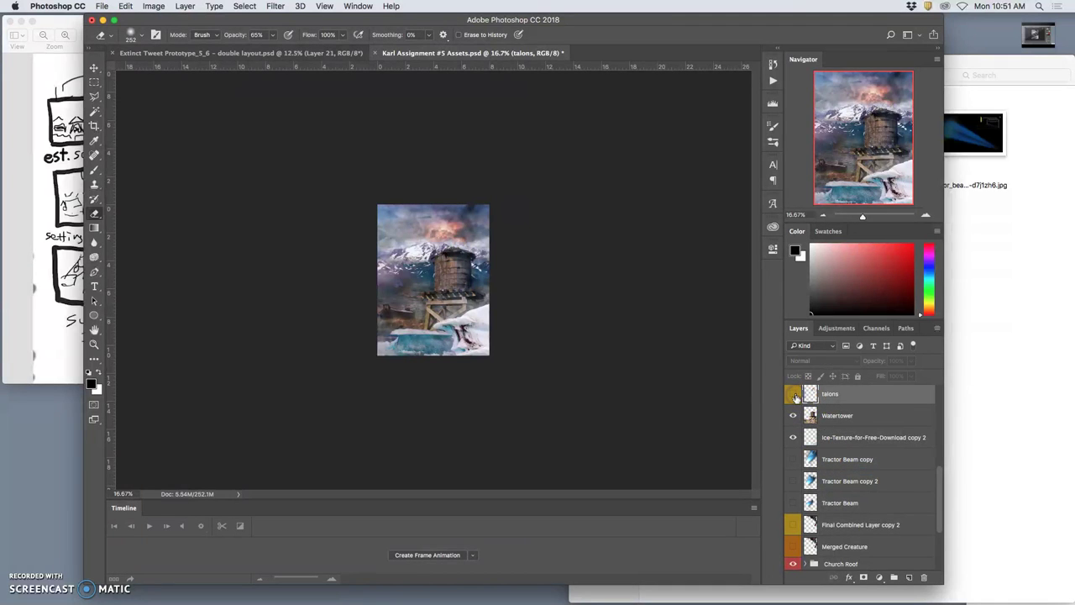
# Step: Toggle Final Combined Layer copy 2 on and off repeatedly to preview the creature, leaving the layer hidden
pyautogui.scroll(-2, 815, 505)
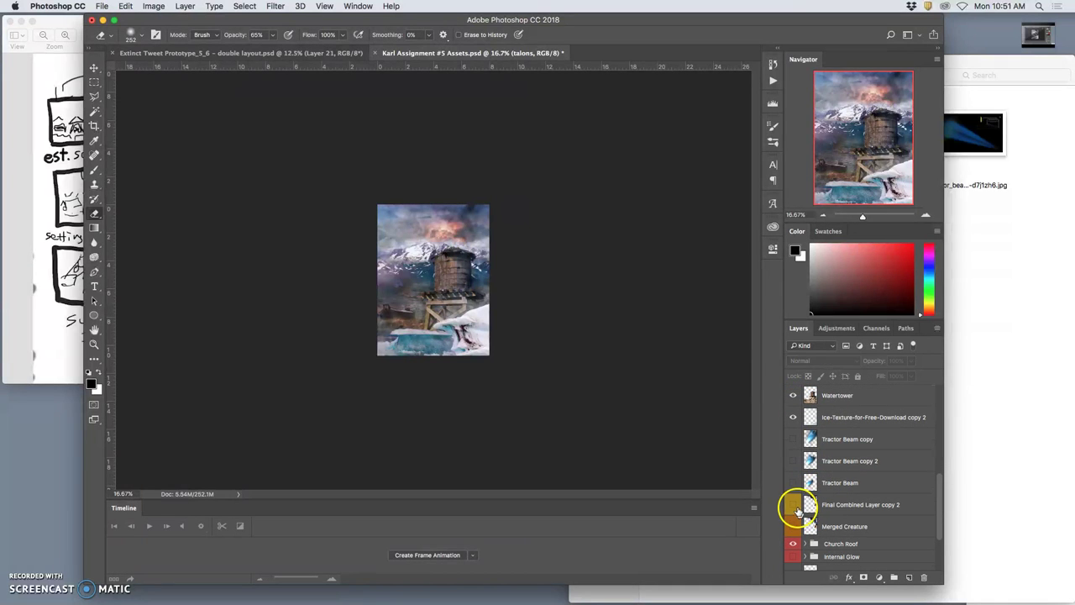
pyautogui.click(797, 505)
pyautogui.click(796, 505)
pyautogui.click(797, 505)
pyautogui.click(796, 505)
pyautogui.click(797, 505)
pyautogui.click(796, 505)
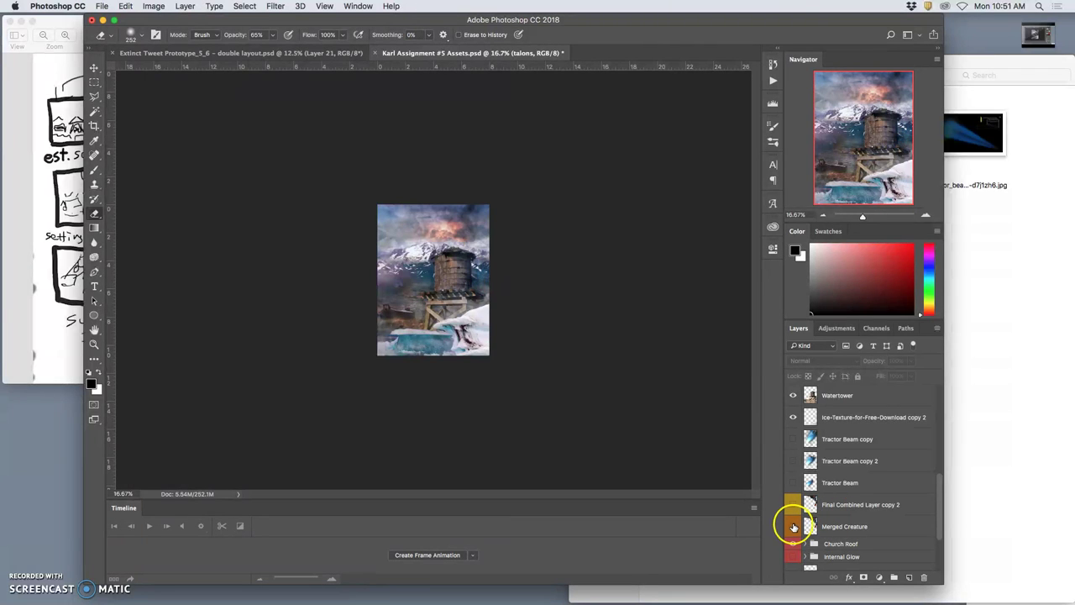
# Step: Show and select the Merged Creature layer, and examine the creature on the water tower up close at 50% zoom
pyautogui.click(793, 526)
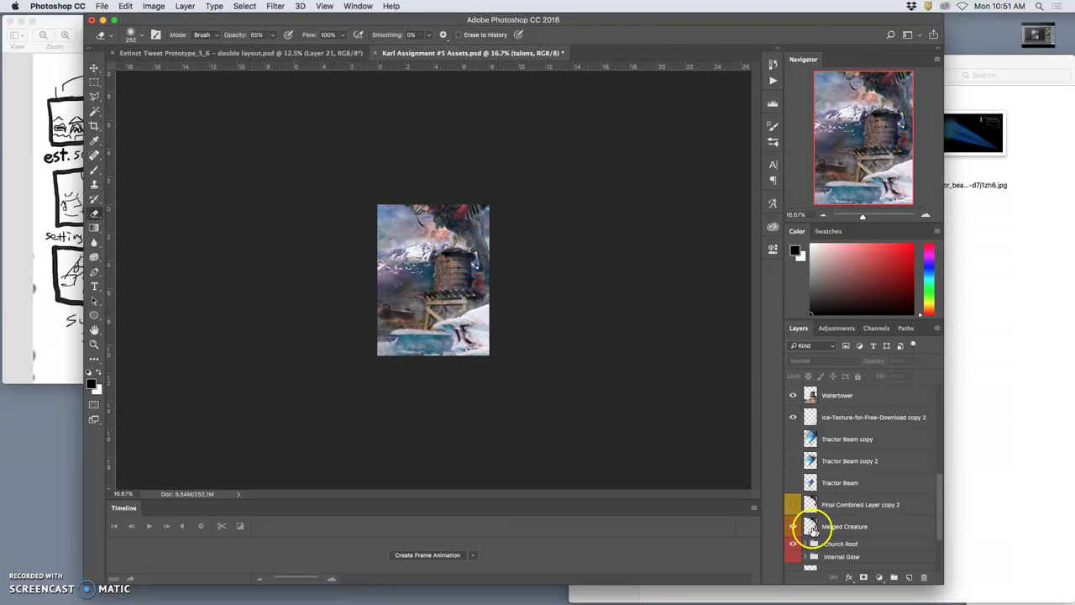
pyautogui.click(843, 528)
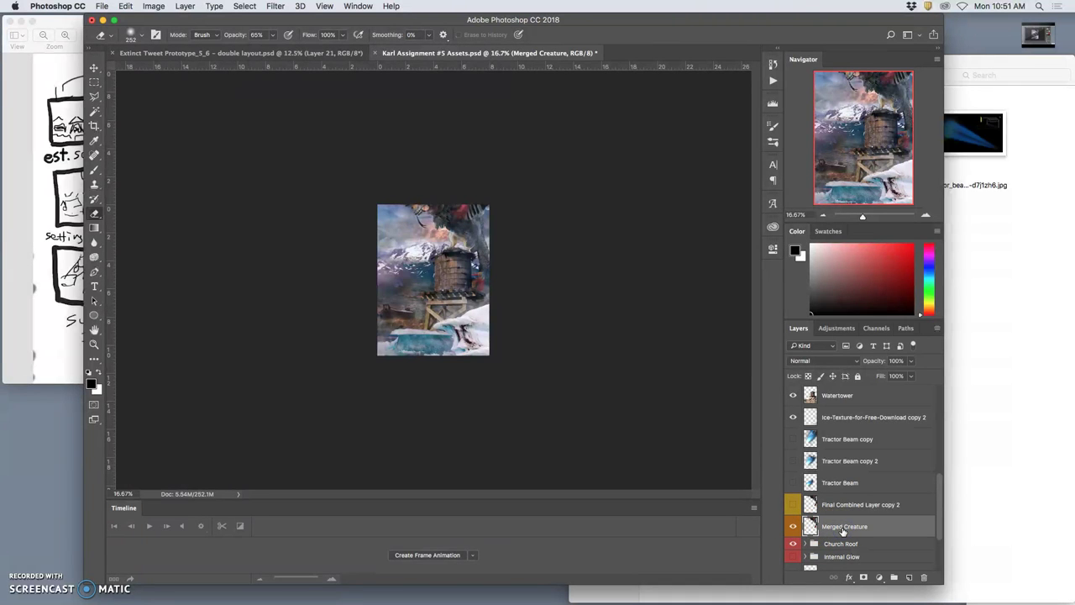
pyautogui.scroll(3, 576, 392)
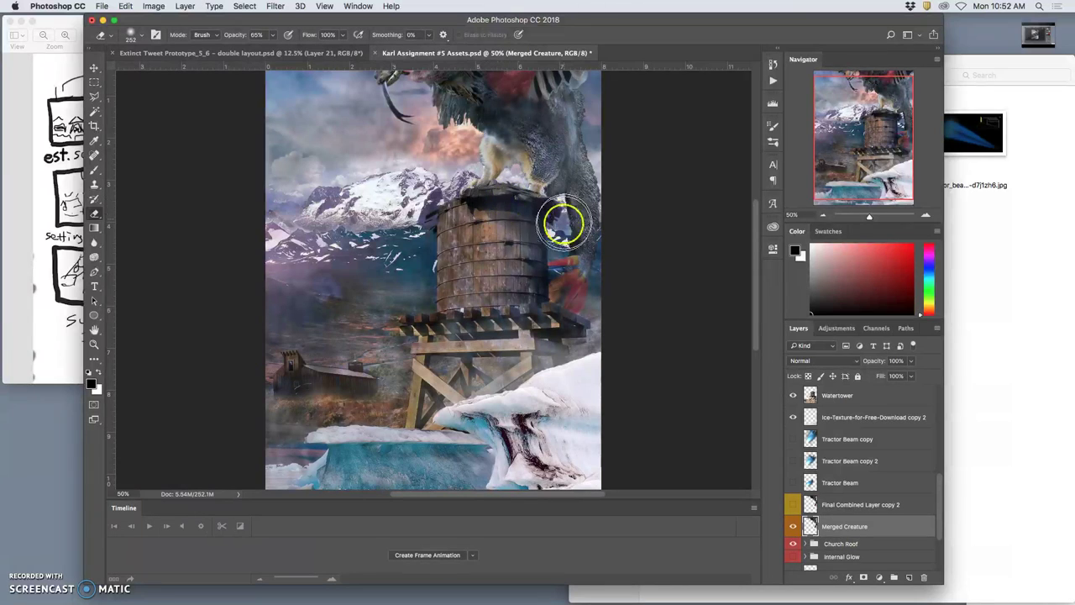
pyautogui.scroll(2, 608, 293)
pyautogui.scroll(2, 826, 446)
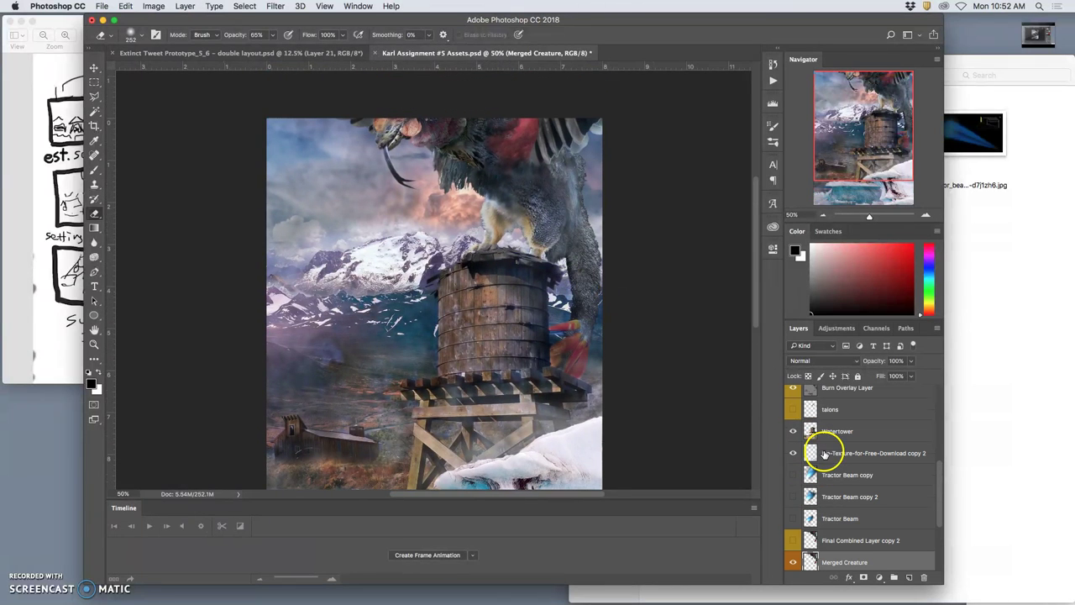
pyautogui.click(793, 409)
pyautogui.scroll(-1, 856, 557)
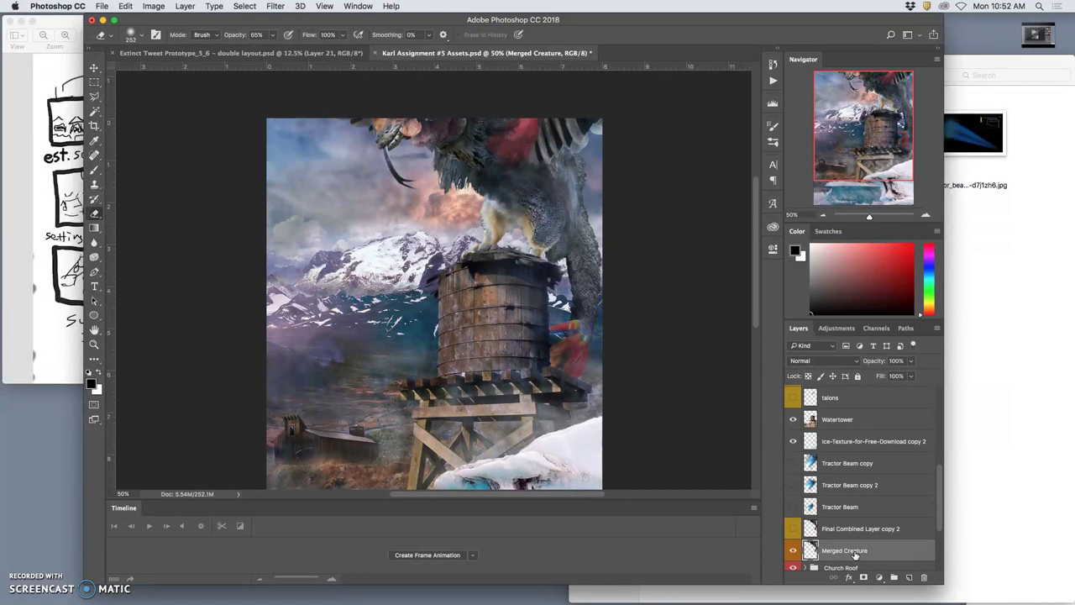
# Step: Duplicate the Merged Creature layer, hide the original, and move the copy up so only its talons reach into the canvas's upper-right corner
pyautogui.press('super+j')
pyautogui.scroll(-5, 856, 552)
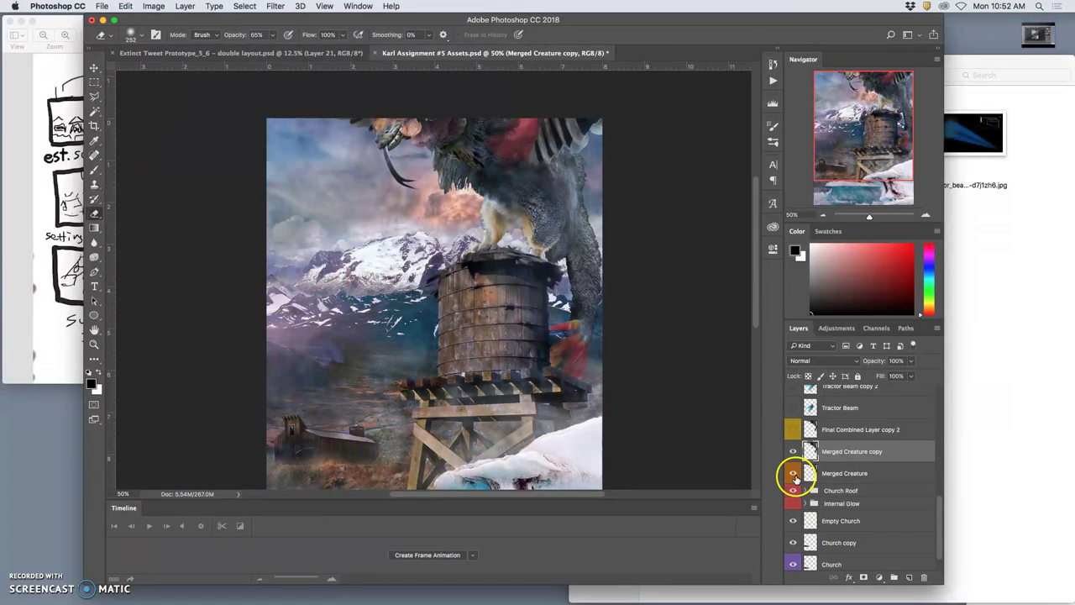
pyautogui.click(94, 67)
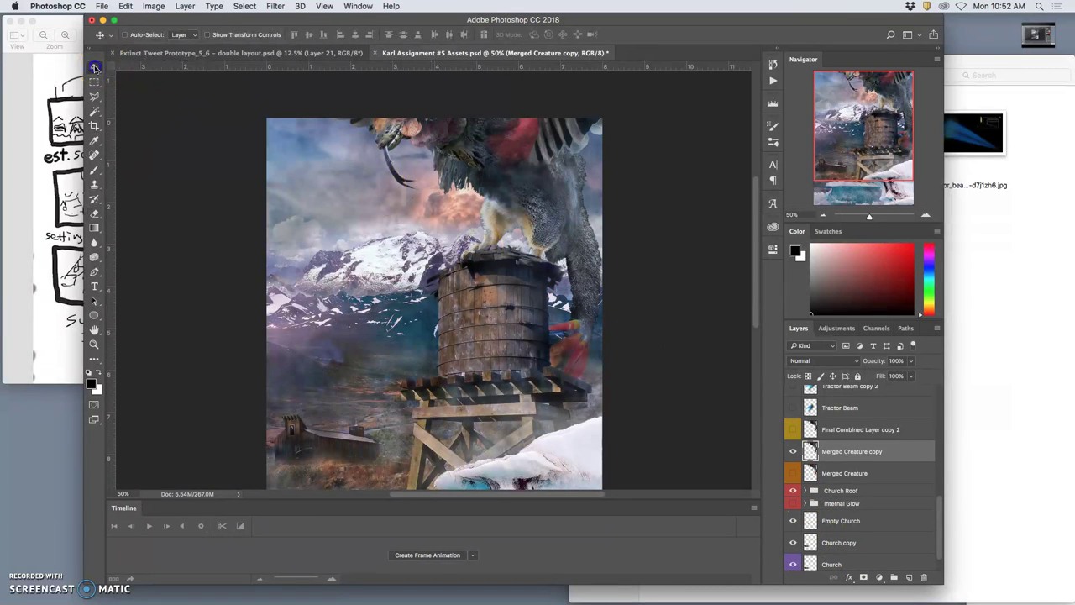
pyautogui.moveTo(535, 176); pyautogui.dragTo(620, 93)
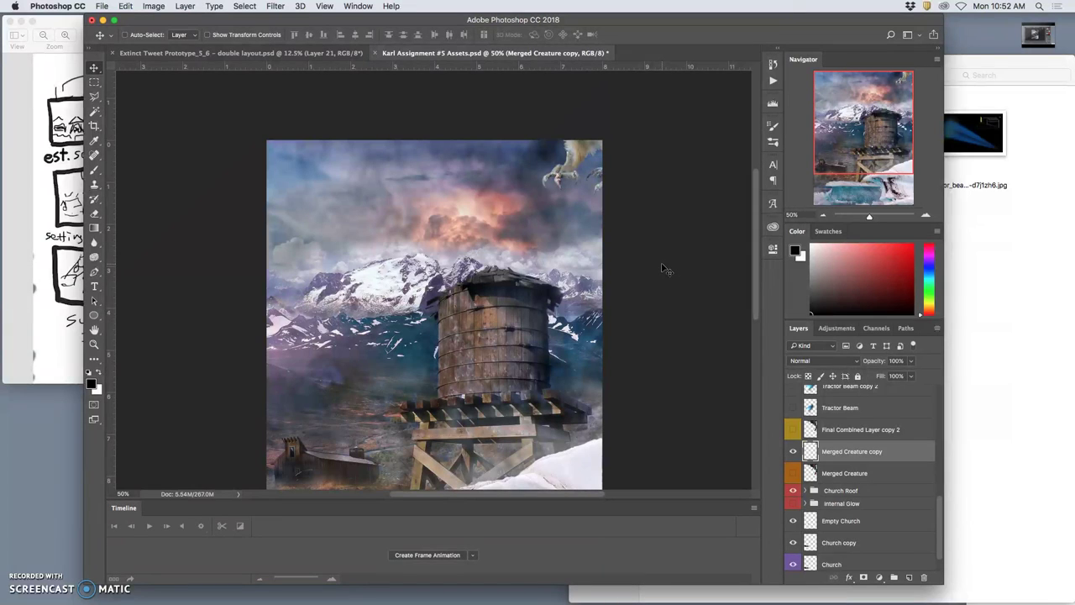
# Step: Use Puppet Warp on Merged Creature copy to pin the body and slightly reposition the talons and tail, and apply it
pyautogui.click(126, 6)
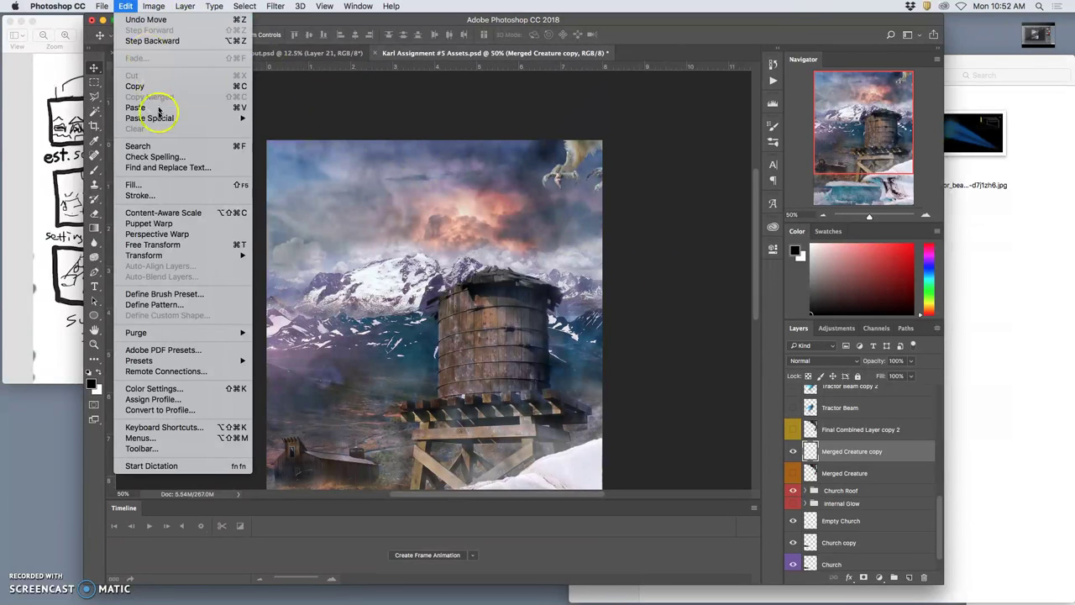
pyautogui.click(283, 221)
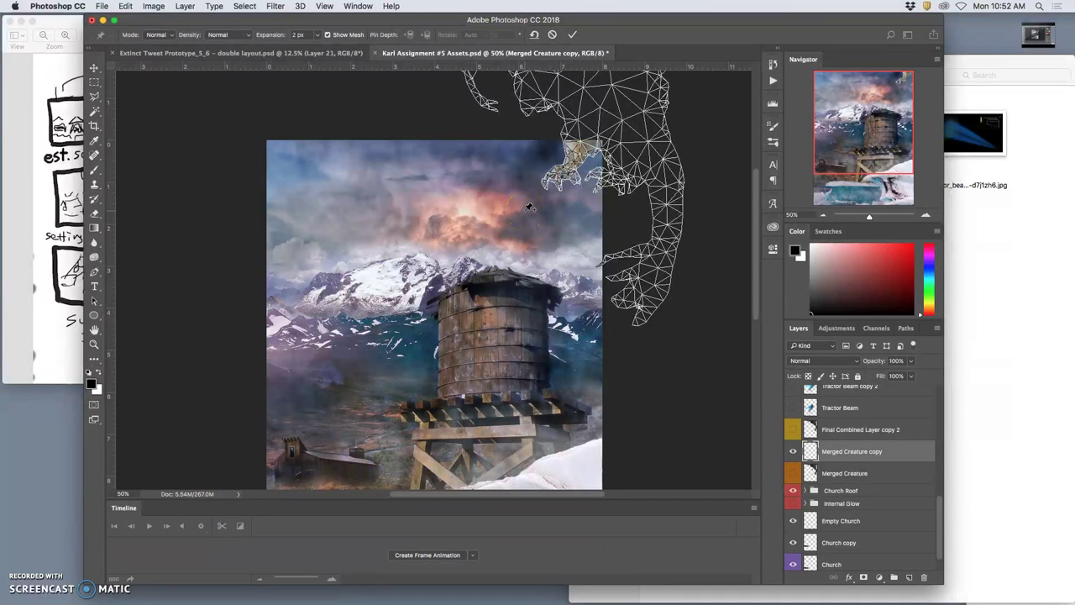
pyautogui.click(546, 186)
pyautogui.click(566, 144)
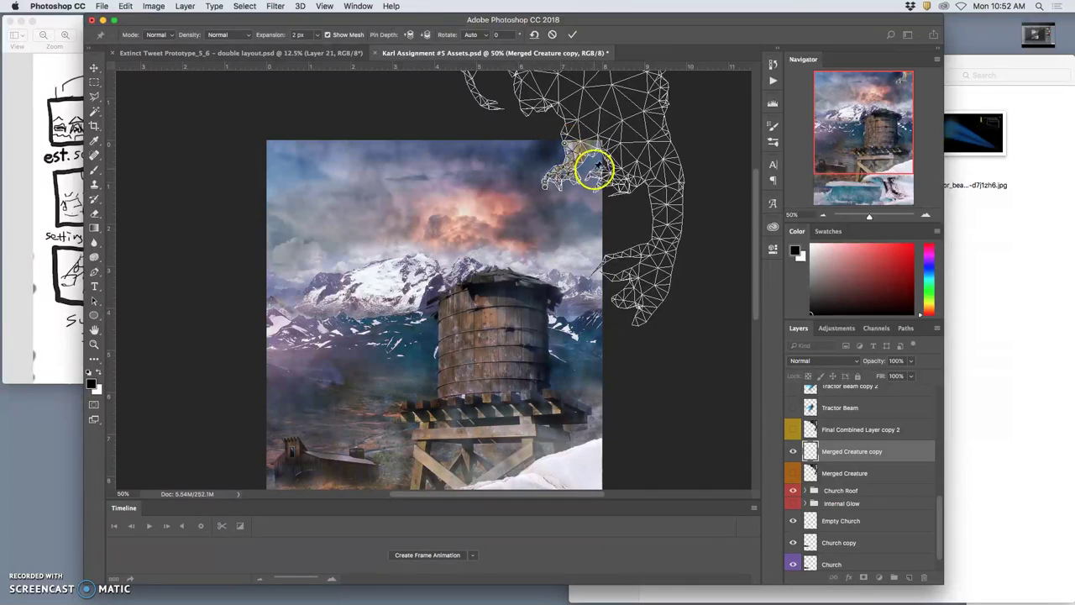
pyautogui.click(665, 125)
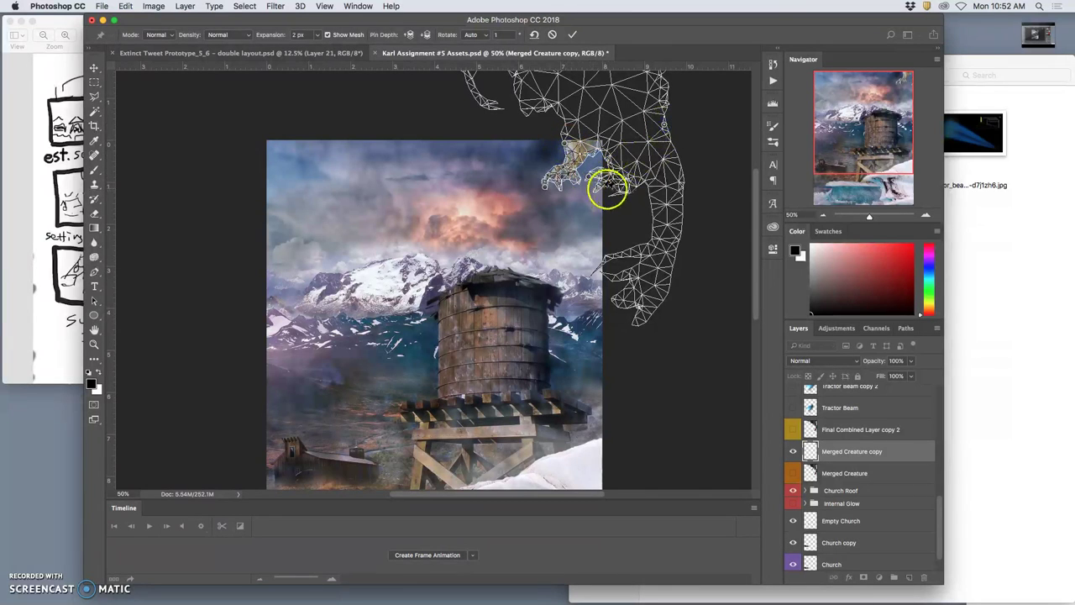
pyautogui.moveTo(545, 187); pyautogui.dragTo(593, 174)
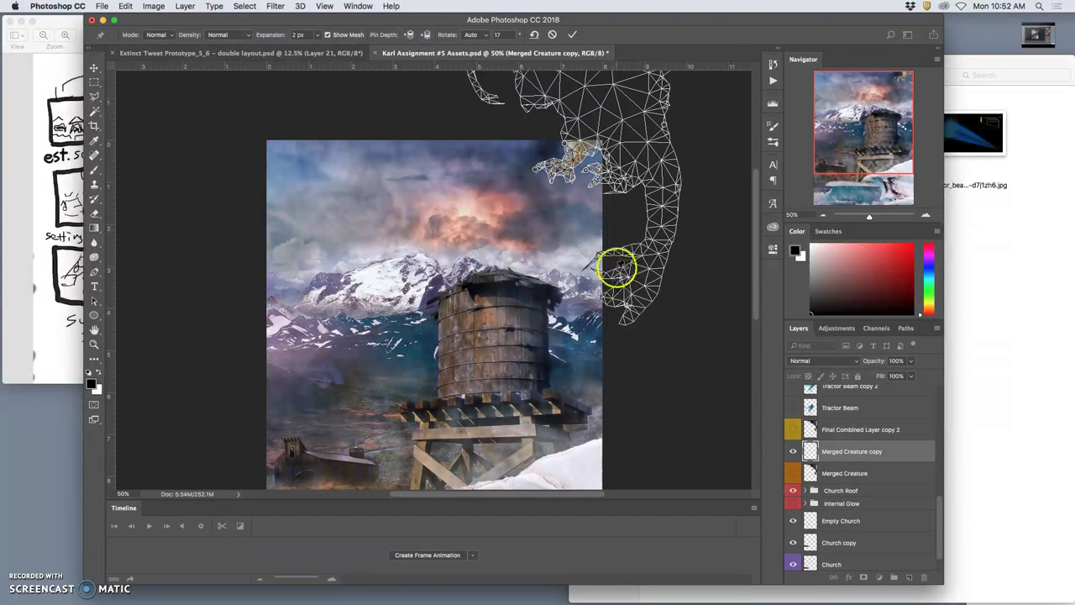
pyautogui.moveTo(611, 257)
pyautogui.mouseDown()
pyautogui.moveTo(630, 244)
pyautogui.moveTo(626, 265)
pyautogui.mouseUp()
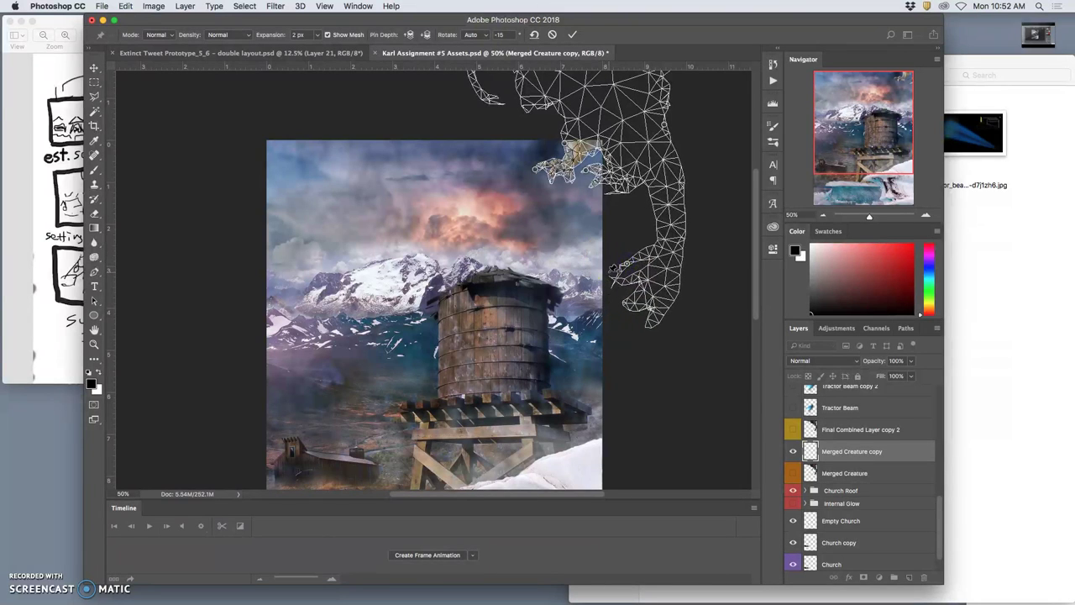
pyautogui.press('Return')
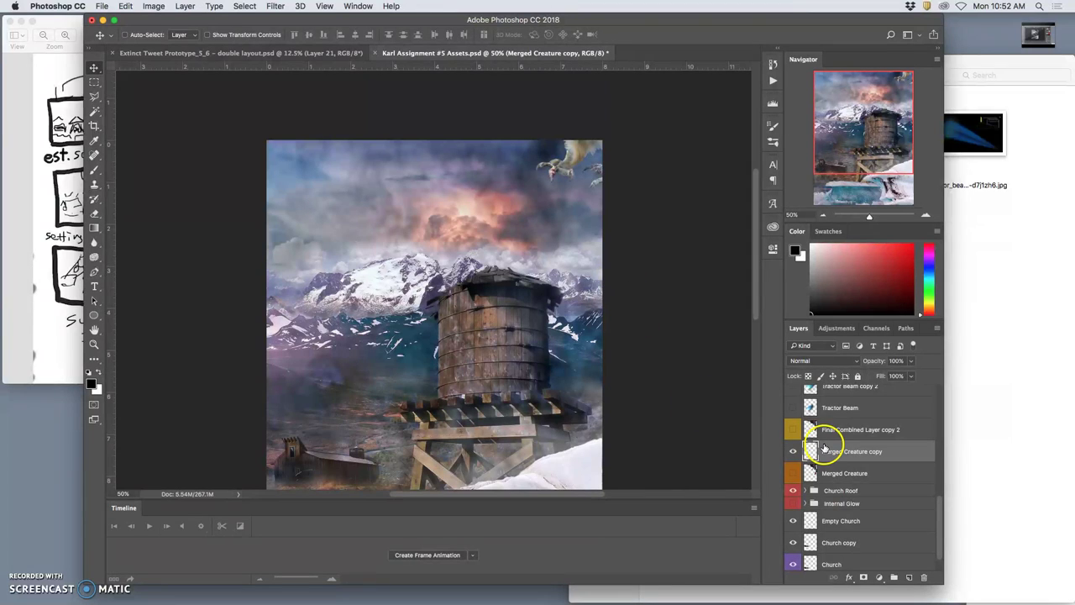
# Step: Duplicate Merged Creature copy and hide the layer it was duplicated from
pyautogui.press('super+j')
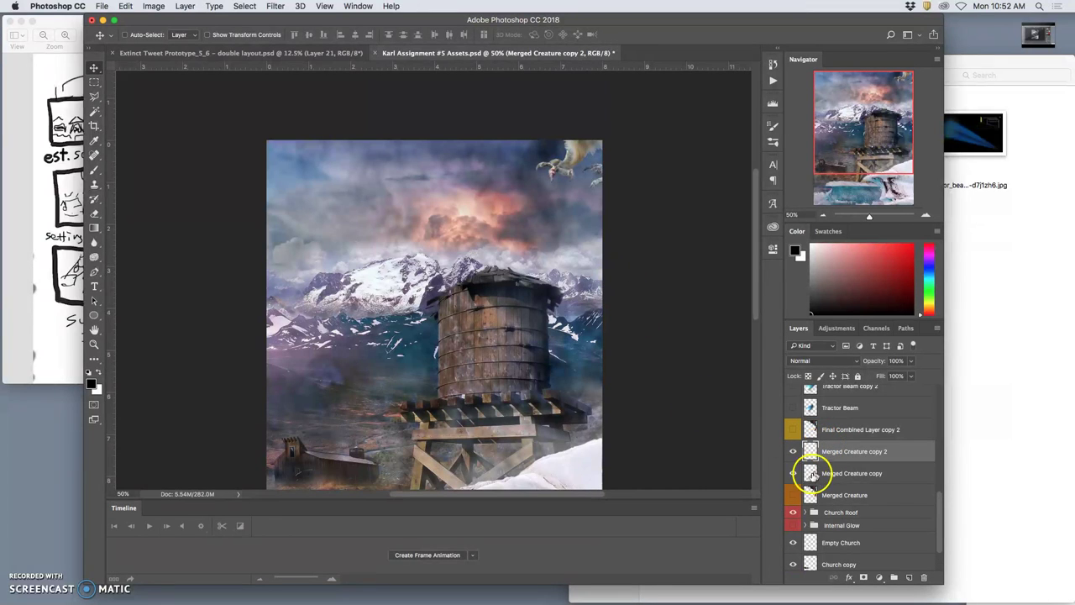
pyautogui.click(793, 474)
pyautogui.click(795, 475)
# Step: Use Puppet Warp on Merged Creature copy 2 to pin the claws and body, shift the claws and tail slightly, and apply it
pyautogui.click(124, 7)
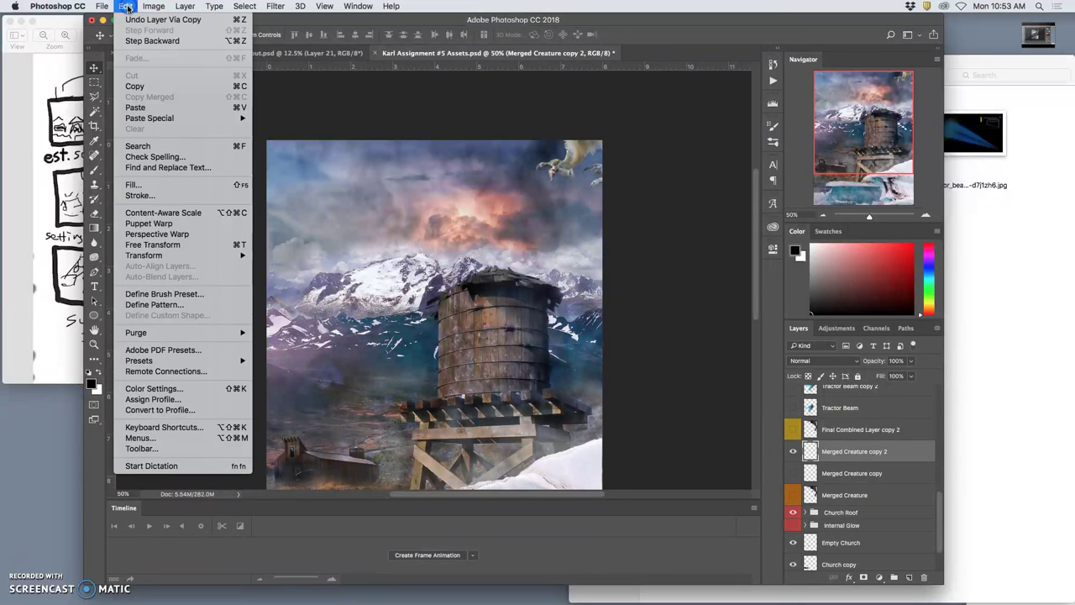
pyautogui.click(419, 208)
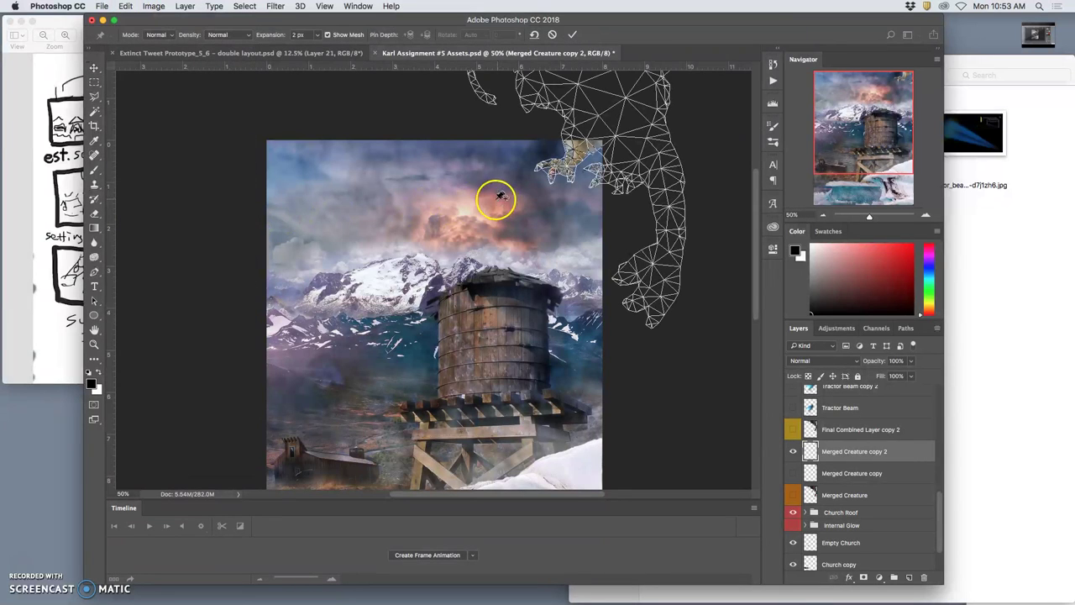
pyautogui.click(540, 169)
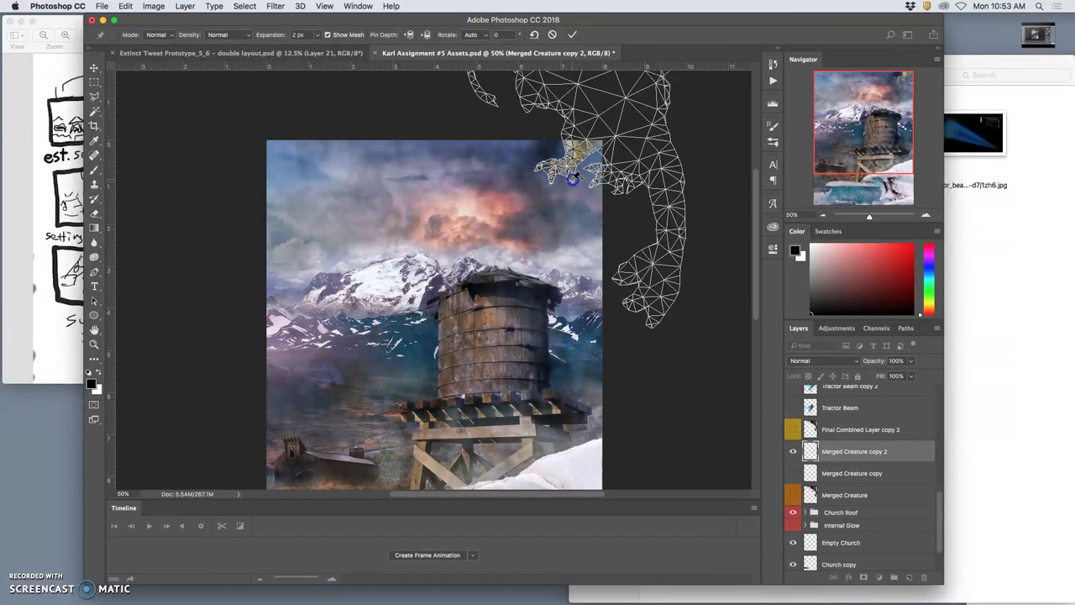
pyautogui.moveTo(538, 168); pyautogui.dragTo(540, 165)
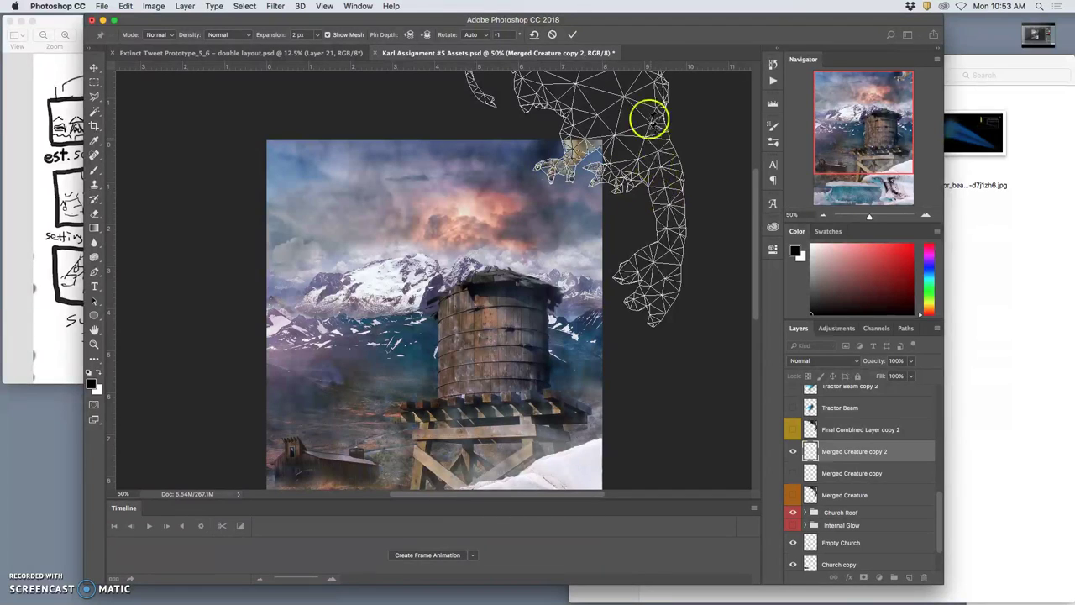
pyautogui.click(660, 79)
pyautogui.moveTo(591, 171); pyautogui.dragTo(591, 168)
pyautogui.click(599, 182)
pyautogui.click(621, 188)
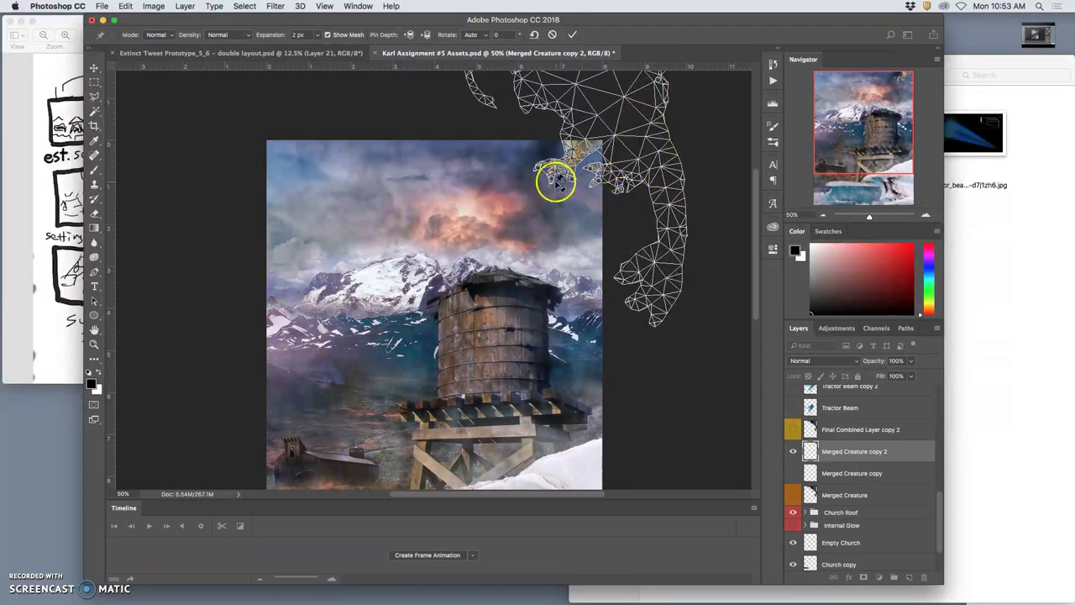
pyautogui.moveTo(553, 183)
pyautogui.mouseDown()
pyautogui.moveTo(557, 173)
pyautogui.moveTo(540, 174)
pyautogui.mouseUp()
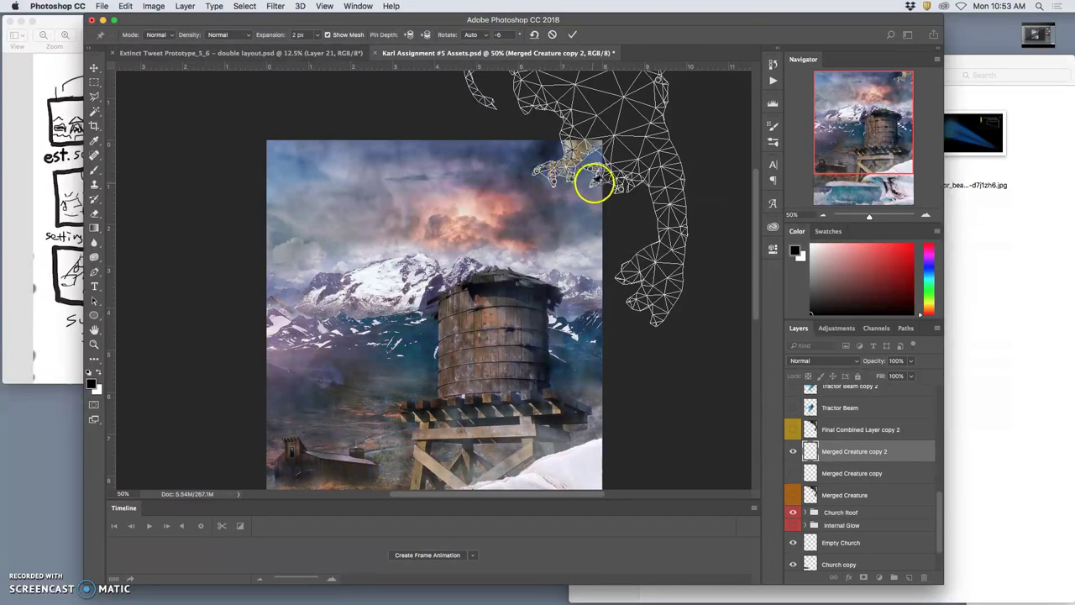
pyautogui.moveTo(591, 171); pyautogui.dragTo(618, 193)
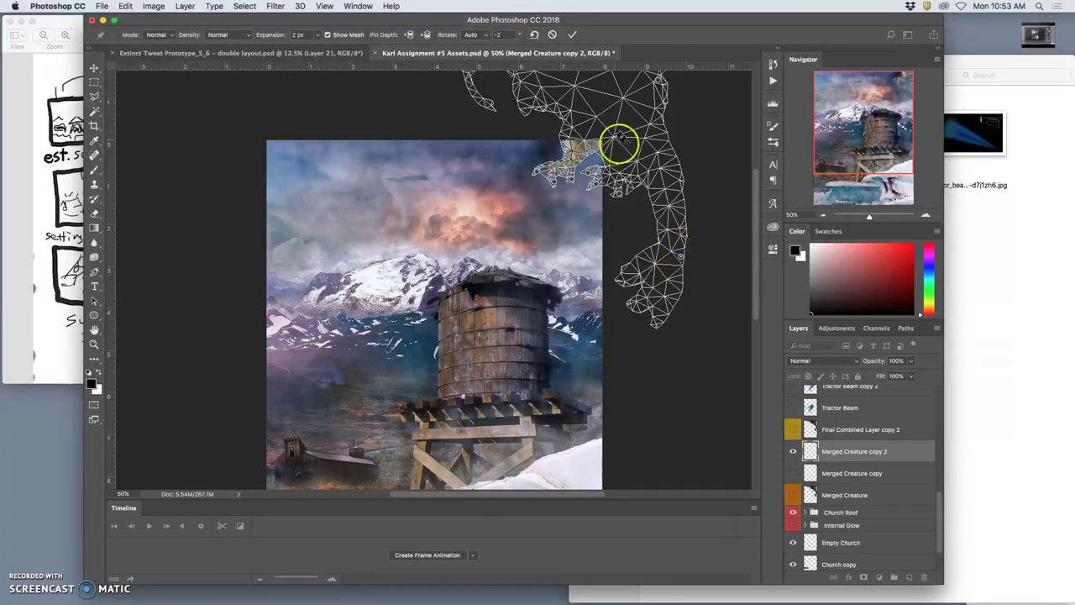
pyautogui.press('Return')
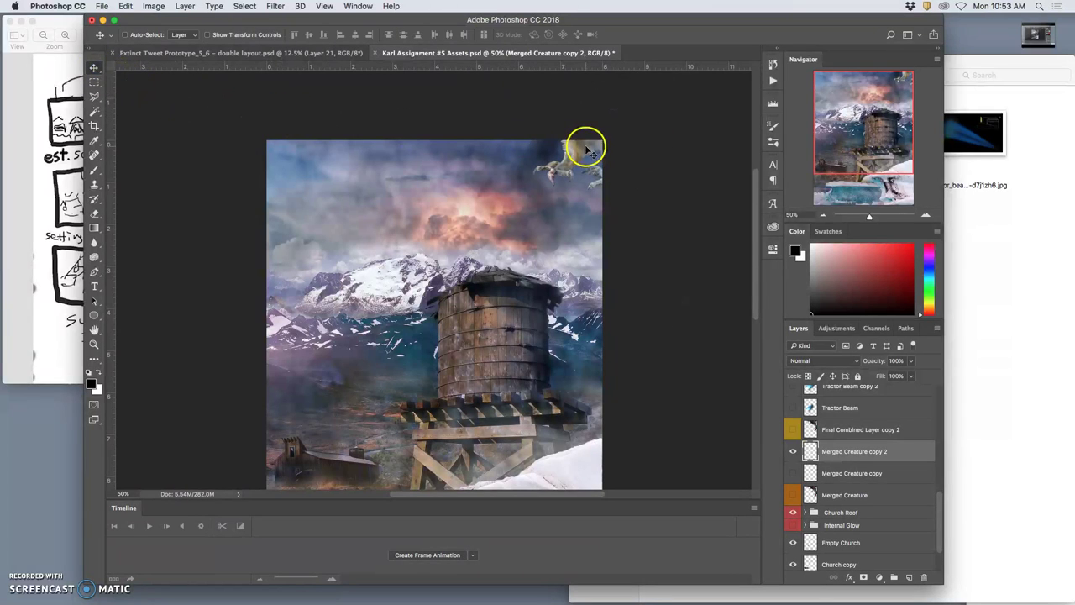
# Step: Toggle the Merged Creature copies on and off to compare the talon poses, leaving copy and copy 2 visible
pyautogui.click(790, 454)
pyautogui.click(791, 454)
pyautogui.click(791, 455)
pyautogui.click(790, 455)
pyautogui.click(791, 454)
pyautogui.click(791, 455)
pyautogui.click(790, 455)
pyautogui.click(790, 455)
pyautogui.click(791, 454)
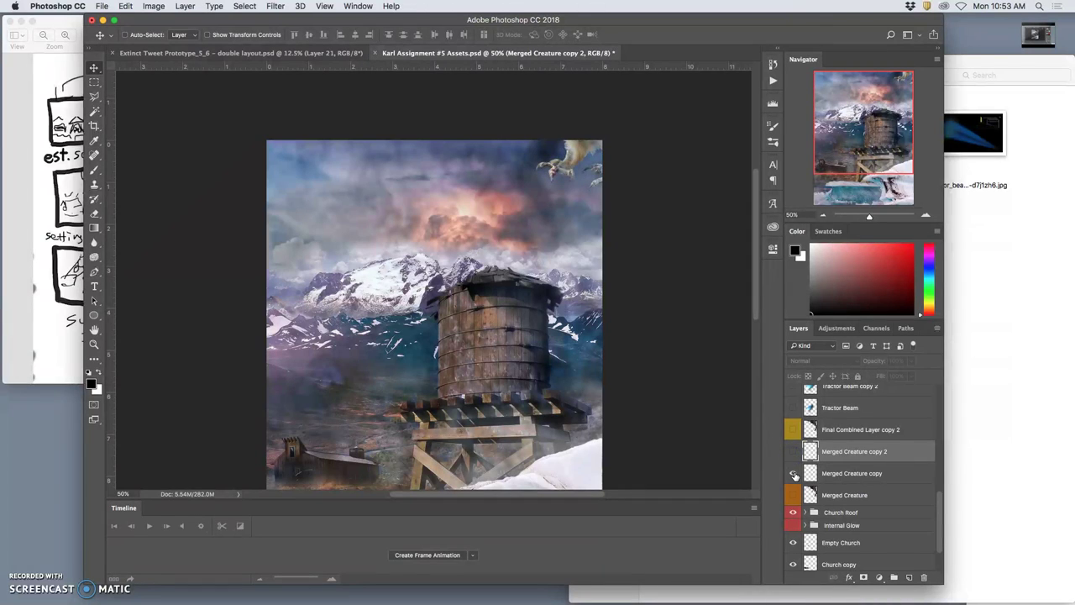
pyautogui.click(793, 452)
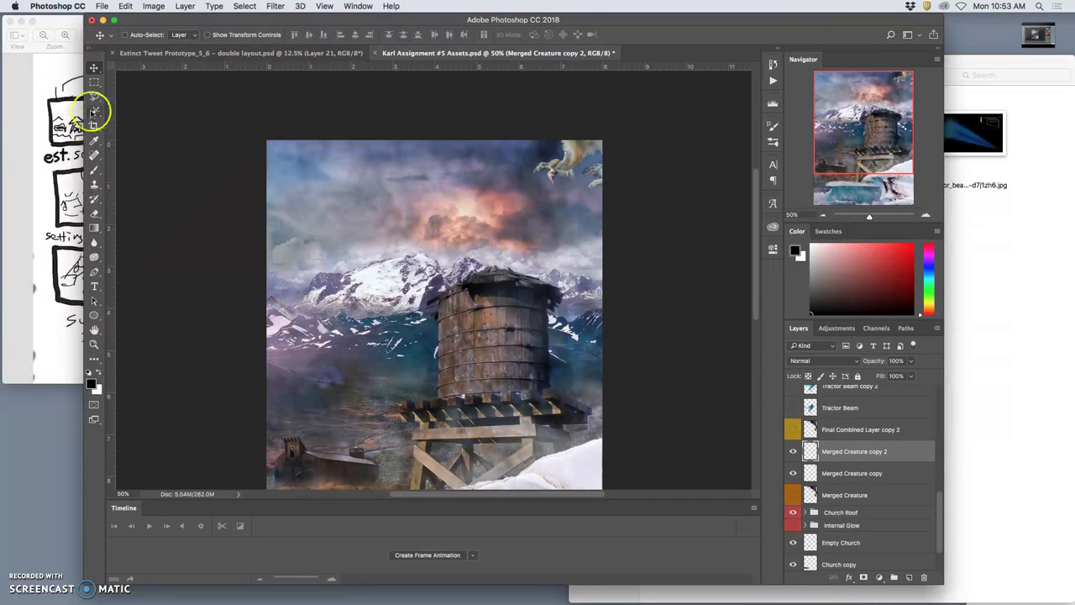
# Step: Move Merged Creature copy 2 down and to the left so both talons enter the canvas further, and duplicate the layer
pyautogui.moveTo(565, 160); pyautogui.dragTo(557, 168)
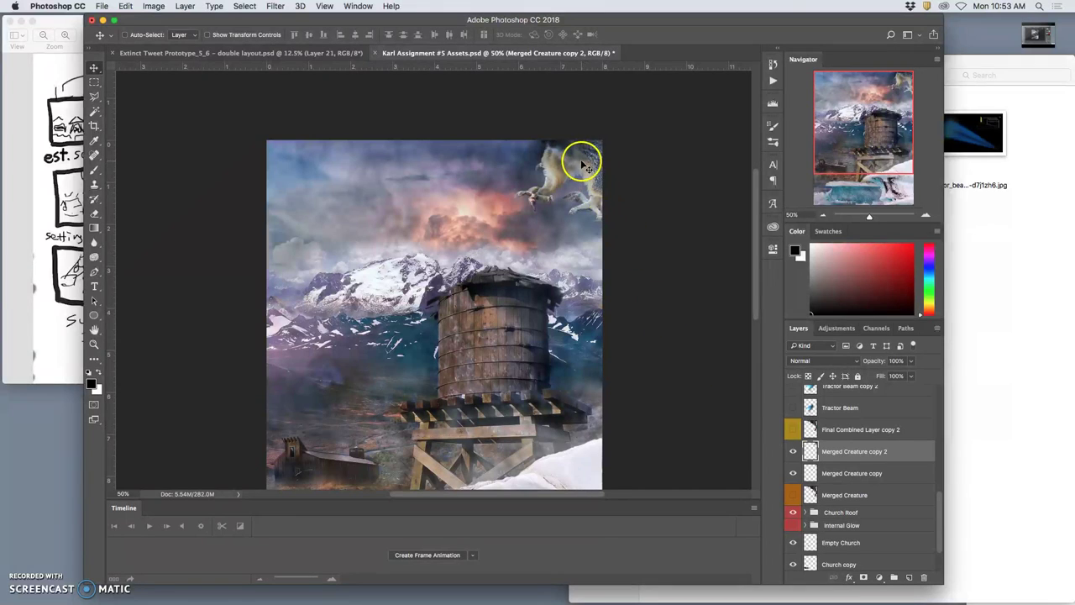
pyautogui.press('super+j')
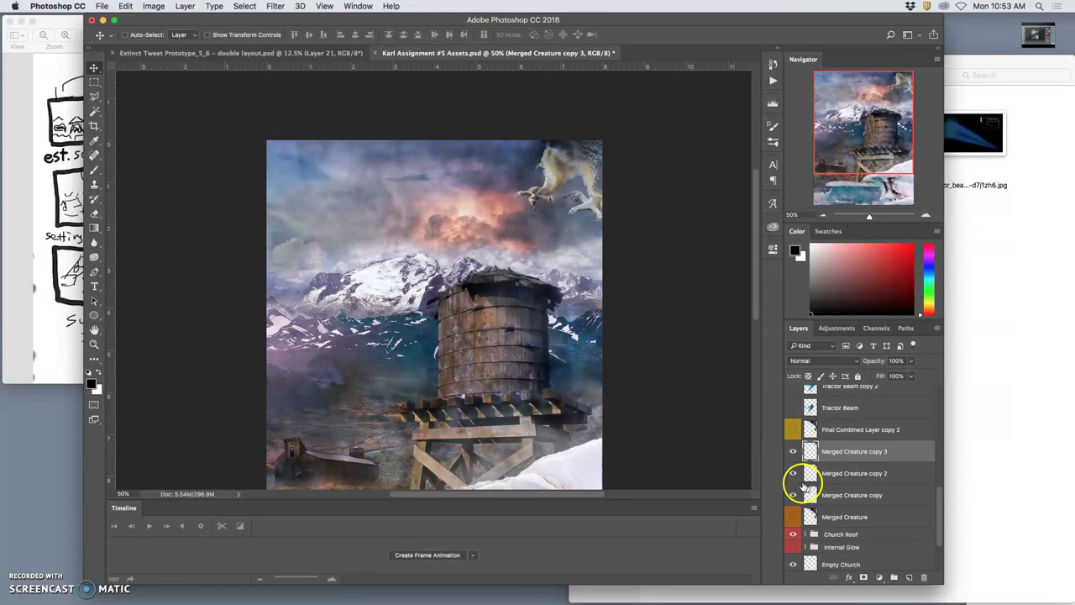
# Step: Start a Puppet Warp on Merged Creature copy 3, pin the legs and body, and adjust the claws of both feet
pyautogui.click(127, 6)
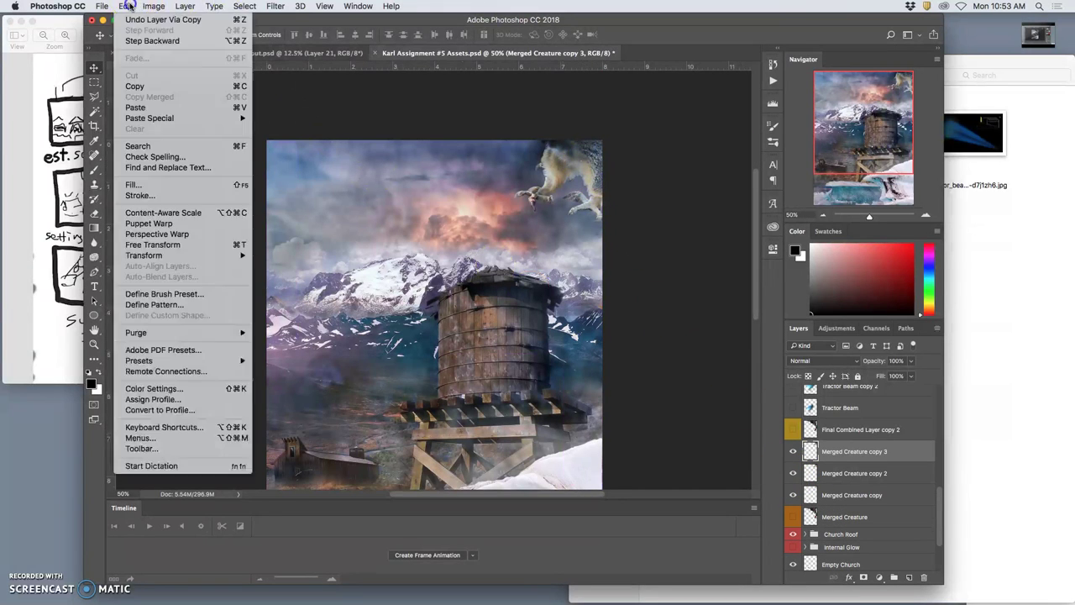
pyautogui.click(182, 224)
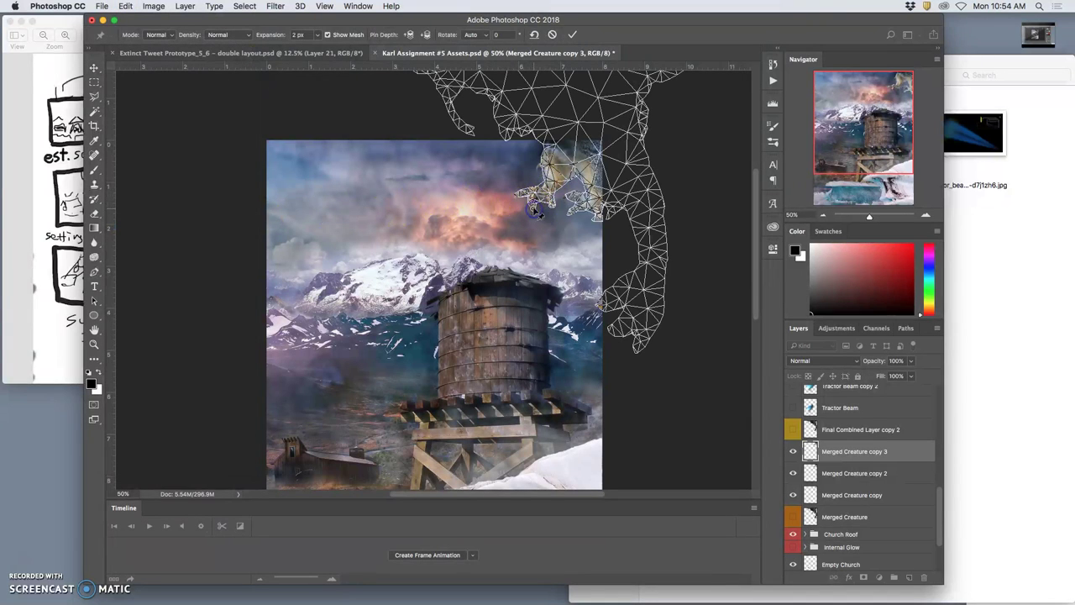
pyautogui.click(630, 132)
pyautogui.click(533, 209)
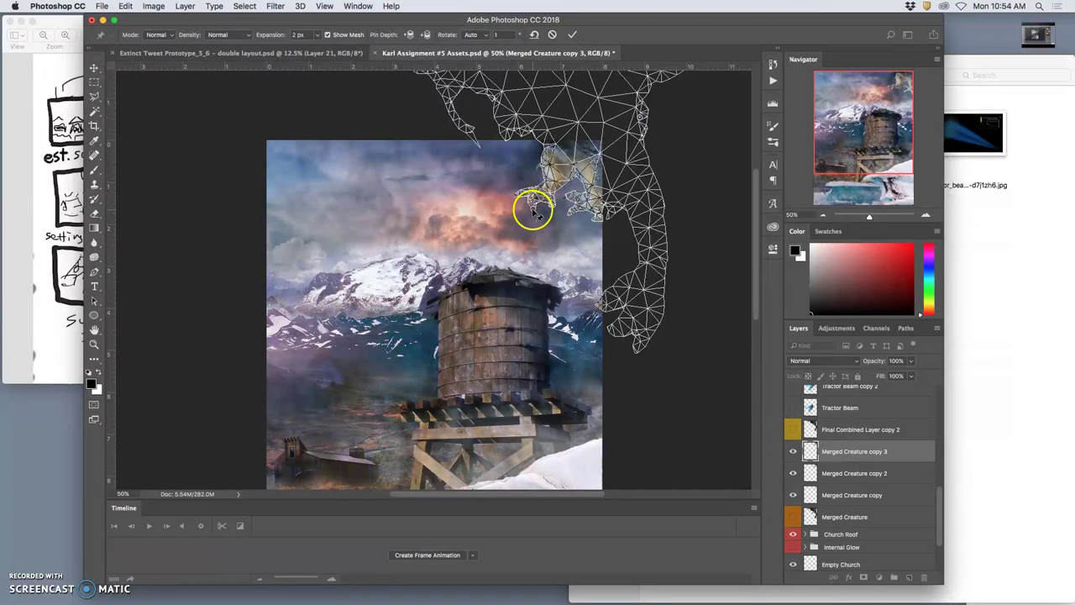
pyautogui.moveTo(533, 209)
pyautogui.mouseDown()
pyautogui.moveTo(521, 187)
pyautogui.moveTo(517, 197)
pyautogui.mouseUp()
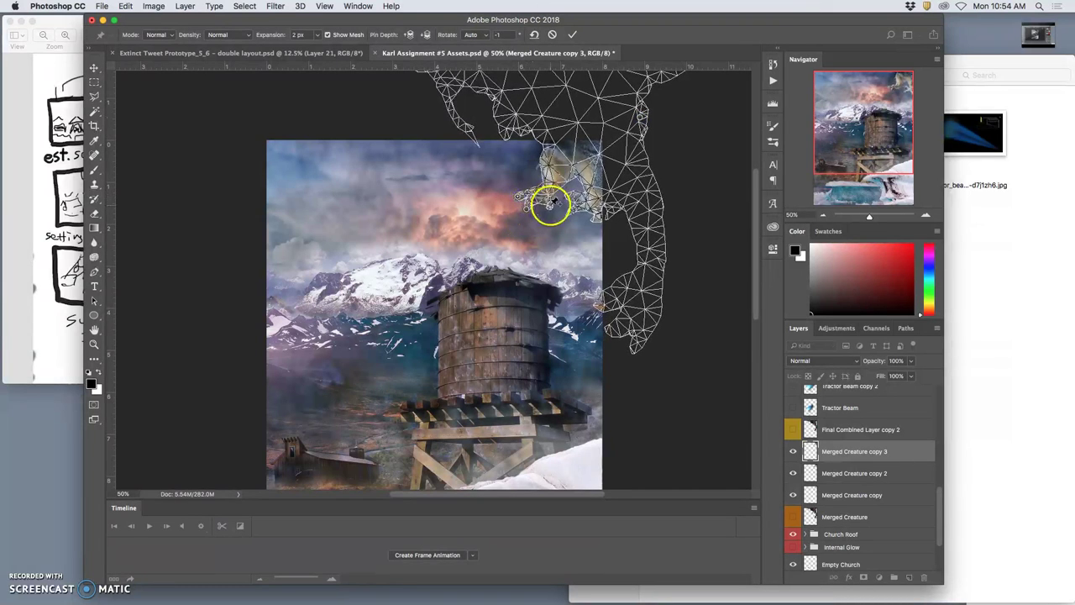
pyautogui.click(549, 208)
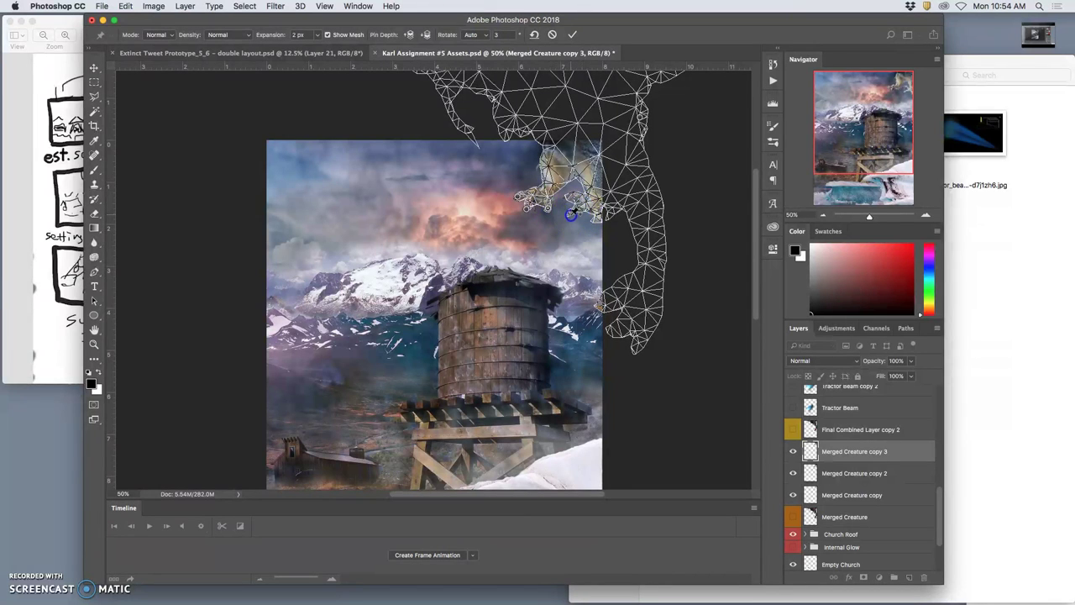
pyautogui.moveTo(574, 210); pyautogui.dragTo(574, 197)
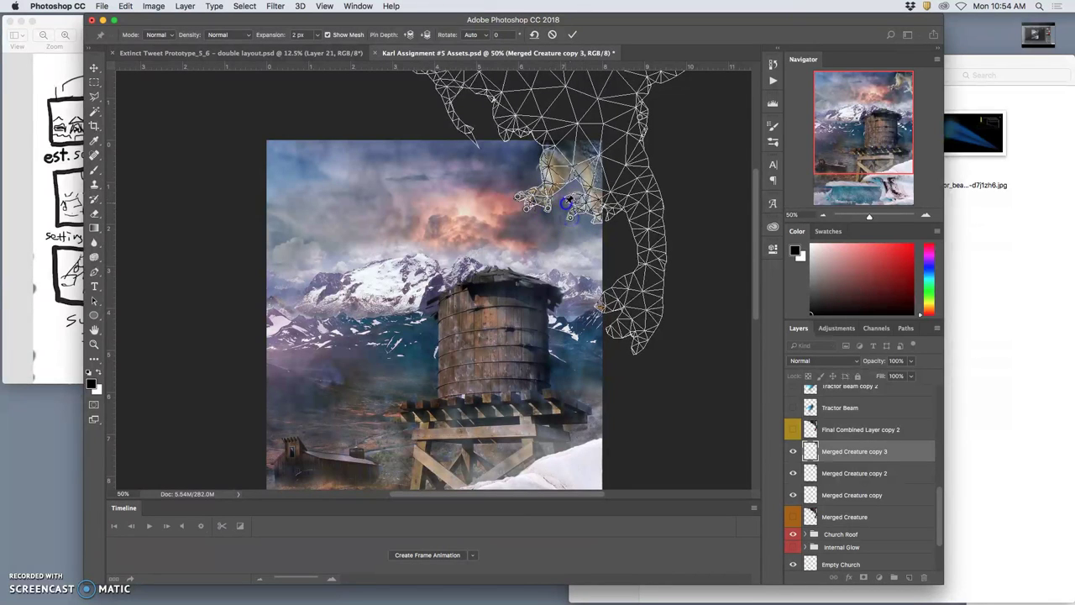
pyautogui.moveTo(568, 197); pyautogui.dragTo(596, 221)
pyautogui.click(550, 157)
pyautogui.click(609, 192)
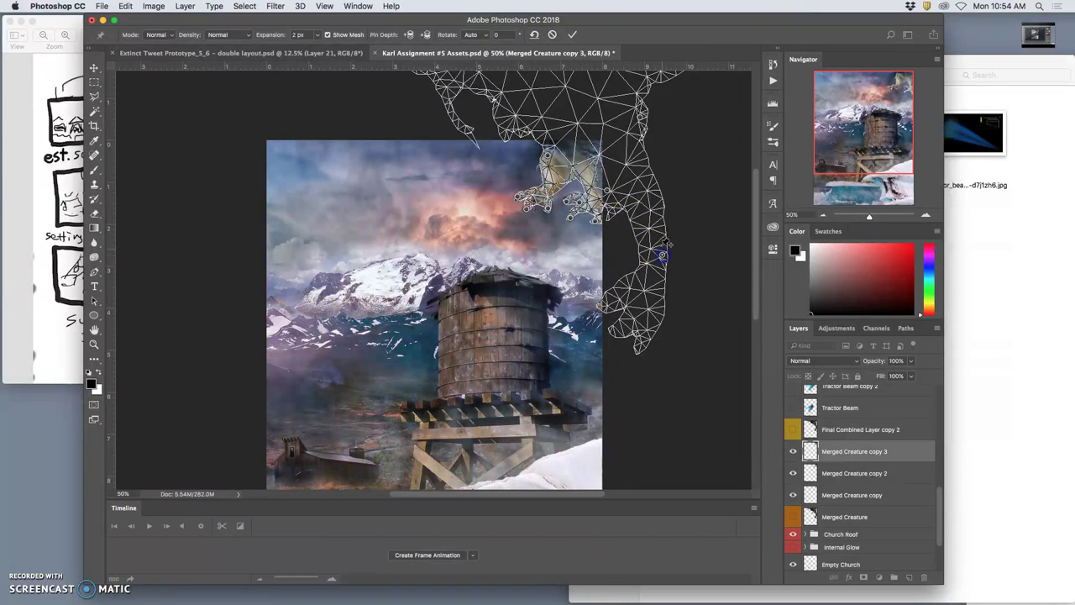
# Step: Pin the creature's torso and shoulders in the warp mesh and bend the wing on its left side downward
pyautogui.click(437, 80)
pyautogui.scroll(5, 473, 134)
pyautogui.hscroll(3, 471, 132)
pyautogui.click(285, 127)
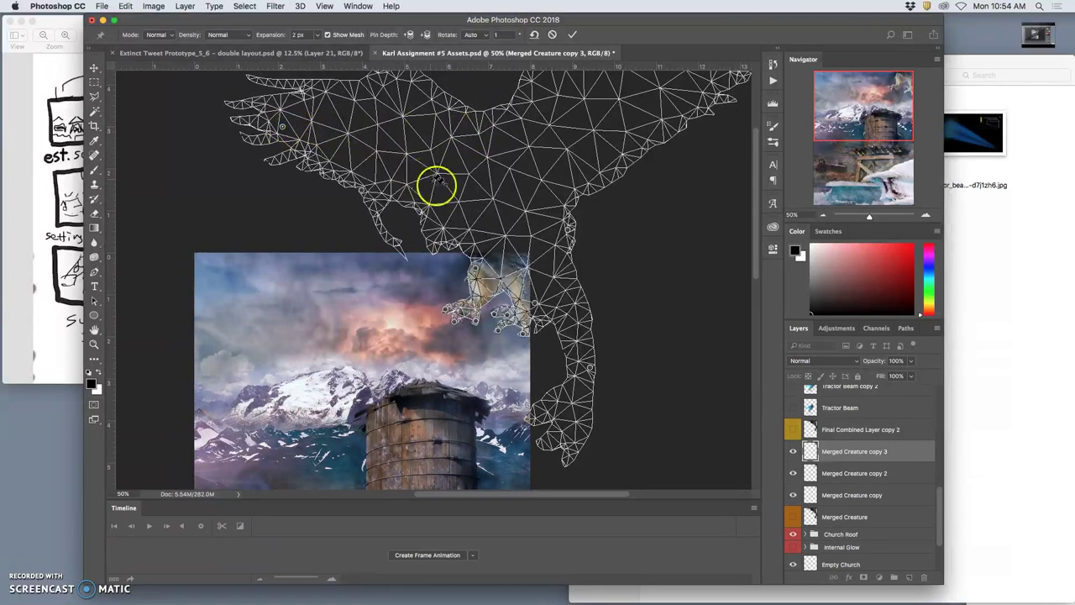
pyautogui.click(445, 203)
pyautogui.moveTo(283, 127); pyautogui.dragTo(280, 165)
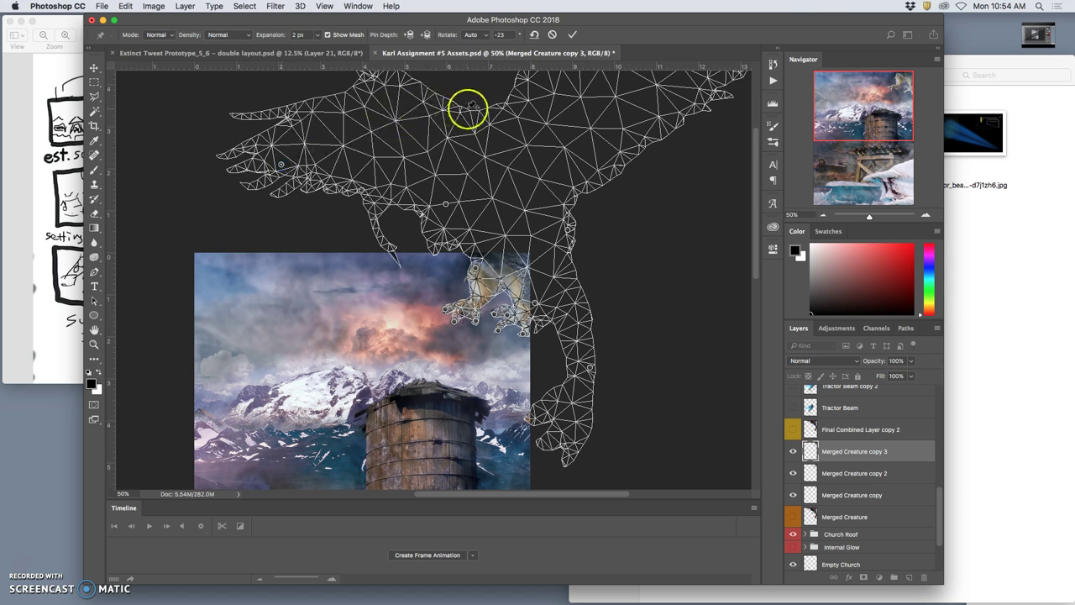
pyautogui.moveTo(464, 110); pyautogui.dragTo(508, 132)
# Step: Bend the creature's wing on its right side downward, adjust the tail with pins, and apply the Puppet Warp to Merged Creature copy 3
pyautogui.scroll(2, 675, 224)
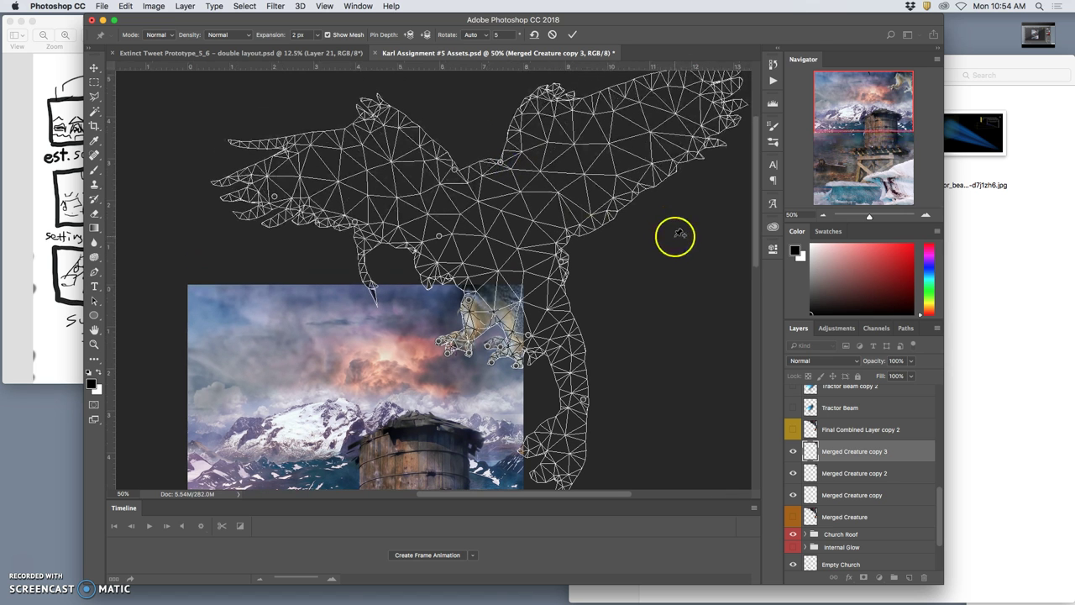
pyautogui.moveTo(687, 93); pyautogui.dragTo(572, 101)
pyautogui.moveTo(564, 277); pyautogui.dragTo(563, 290)
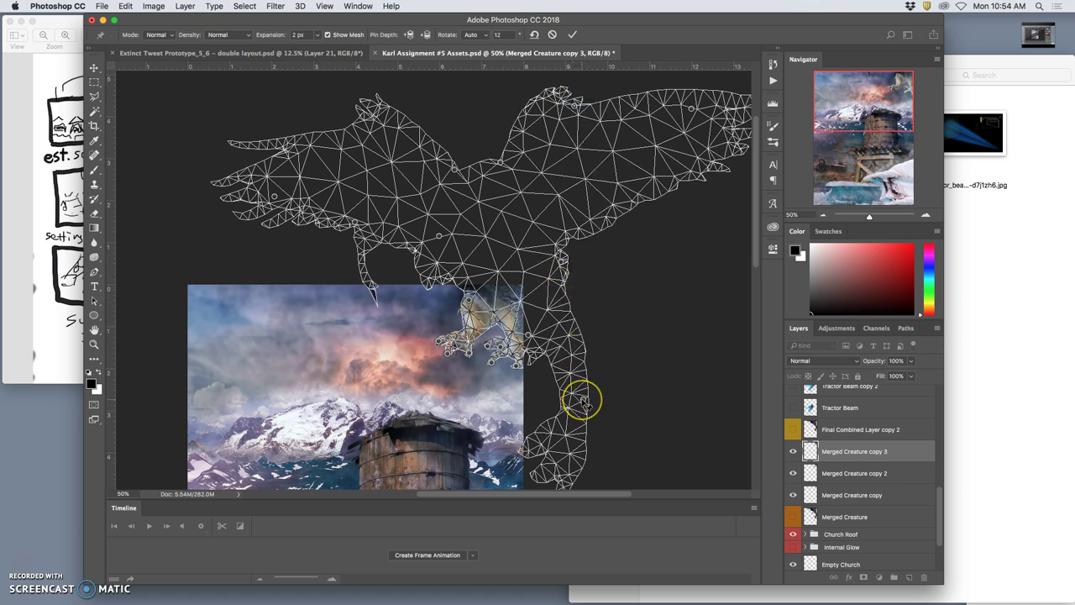
pyautogui.moveTo(581, 402); pyautogui.dragTo(582, 404)
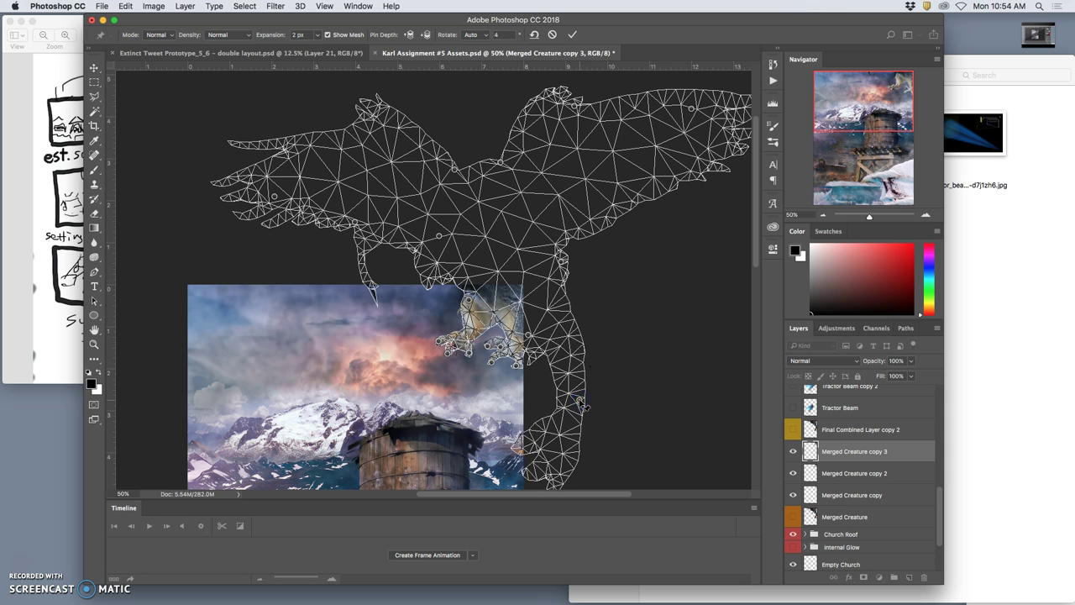
pyautogui.press('Return')
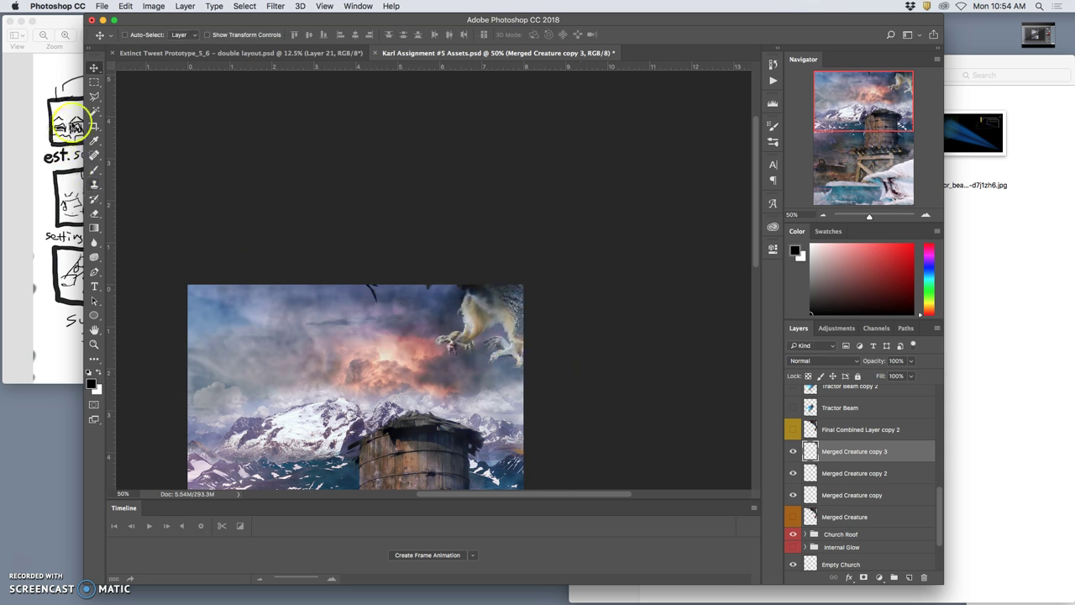
# Step: Move Merged Creature copy 3 down until its head is inside the canvas, then lasso and delete the strand hanging from its beak
pyautogui.moveTo(482, 306); pyautogui.dragTo(475, 318)
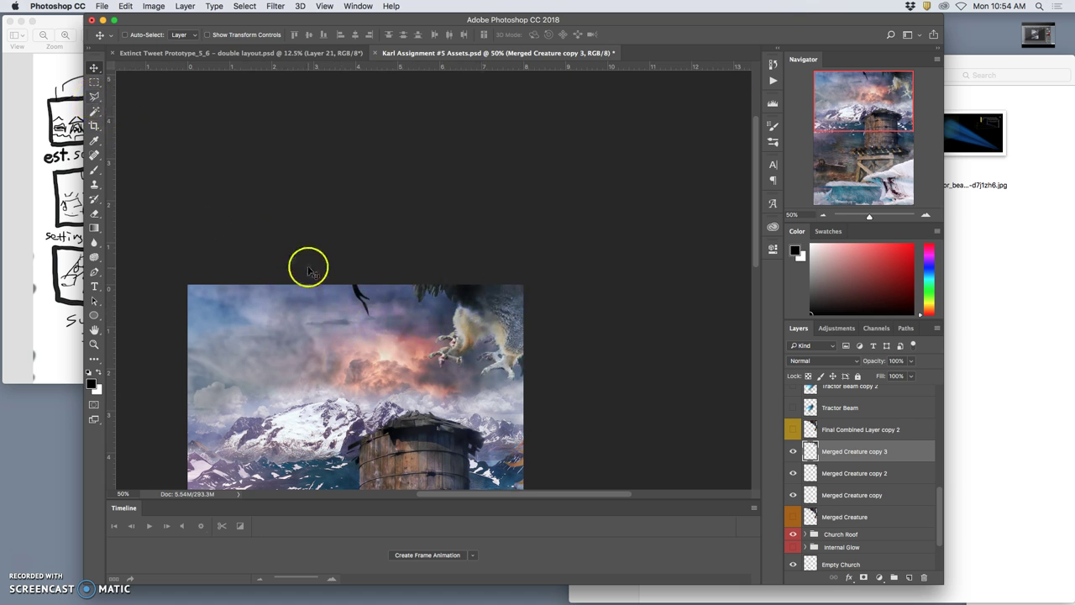
pyautogui.moveTo(479, 314); pyautogui.dragTo(454, 400)
pyautogui.click(95, 98)
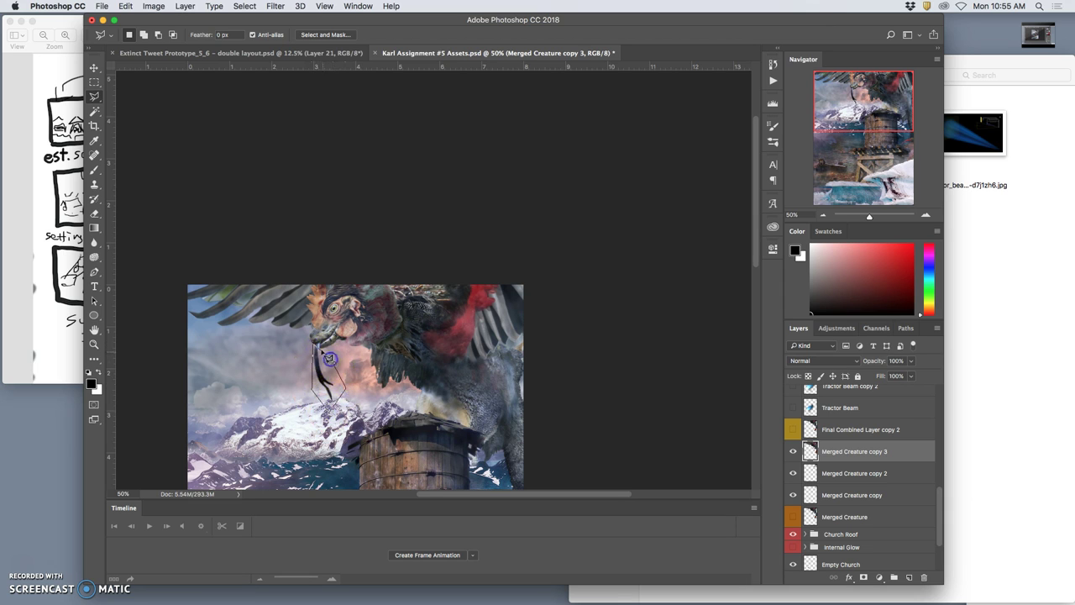
pyautogui.moveTo(326, 358)
pyautogui.mouseDown()
pyautogui.moveTo(336, 373)
pyautogui.moveTo(309, 376)
pyautogui.mouseUp()
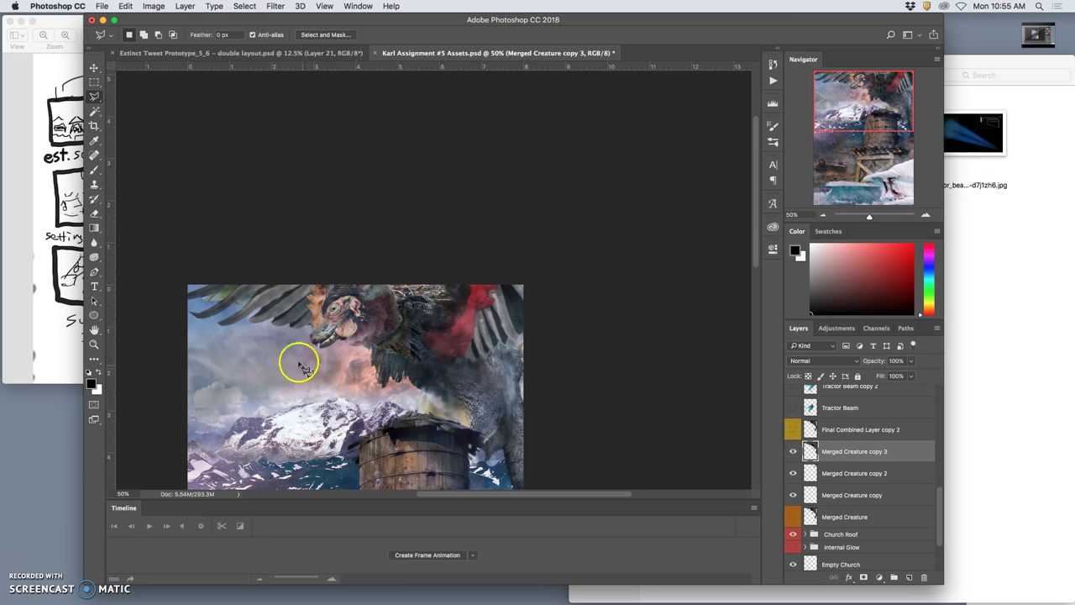
# Step: Clone beak texture over the strand's remnant at the mouth using the Clone Stamp at 19 px size and 85% hardness
pyautogui.scroll(4, 233, 299)
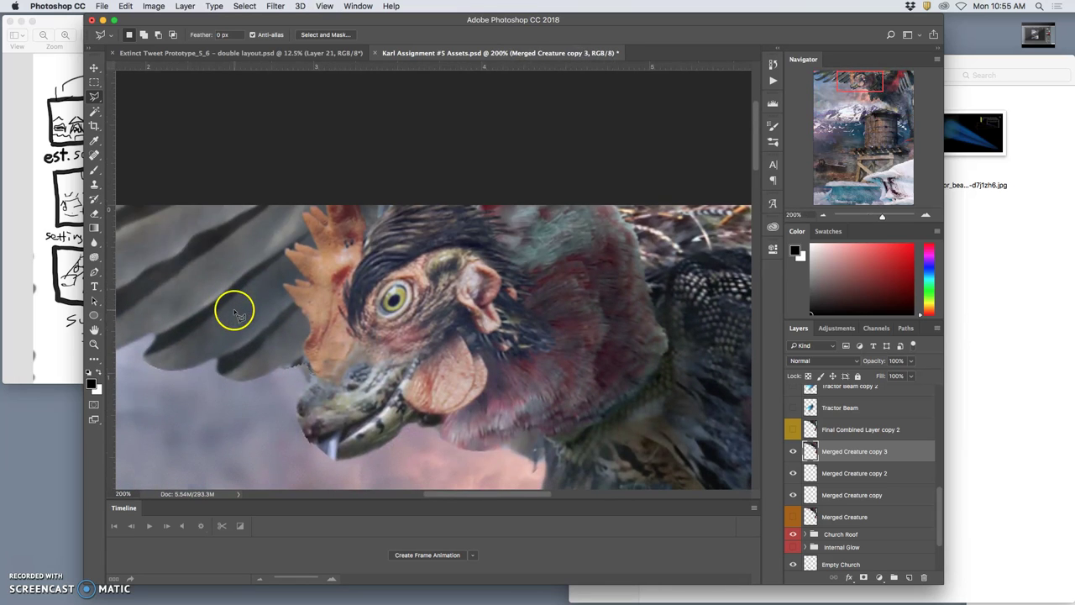
pyautogui.click(94, 180)
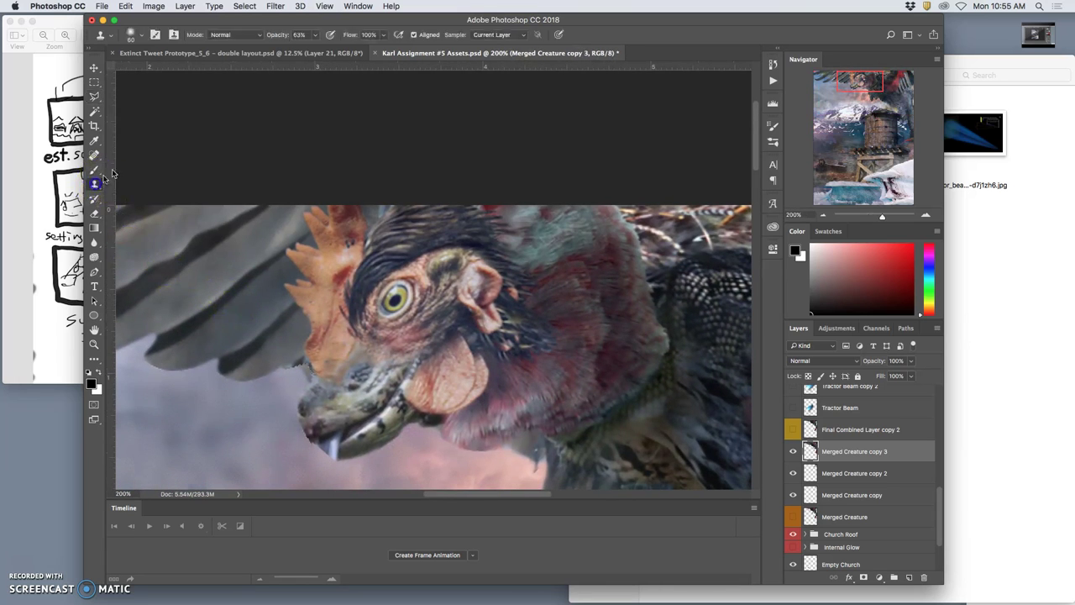
pyautogui.click(135, 35)
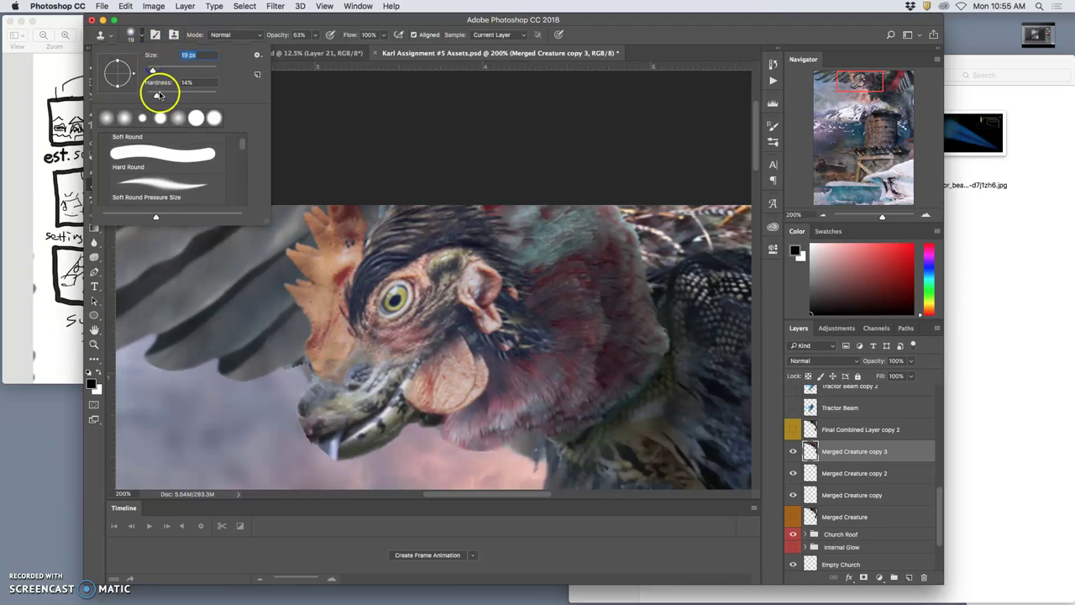
pyautogui.moveTo(159, 95); pyautogui.dragTo(193, 97)
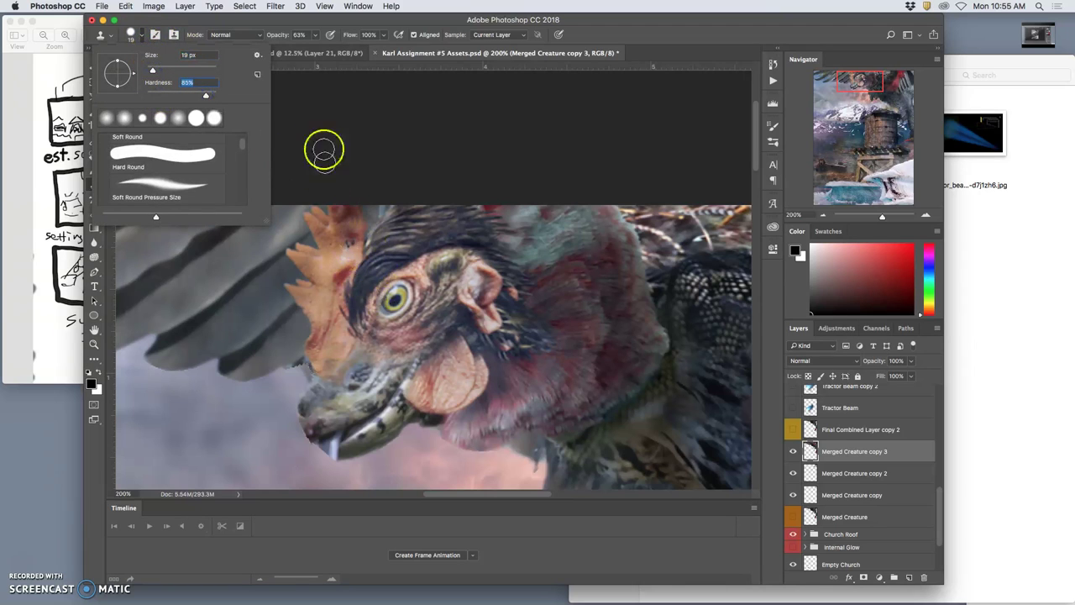
pyautogui.keyDown('alt'); pyautogui.click(366, 438); pyautogui.keyUp('alt')
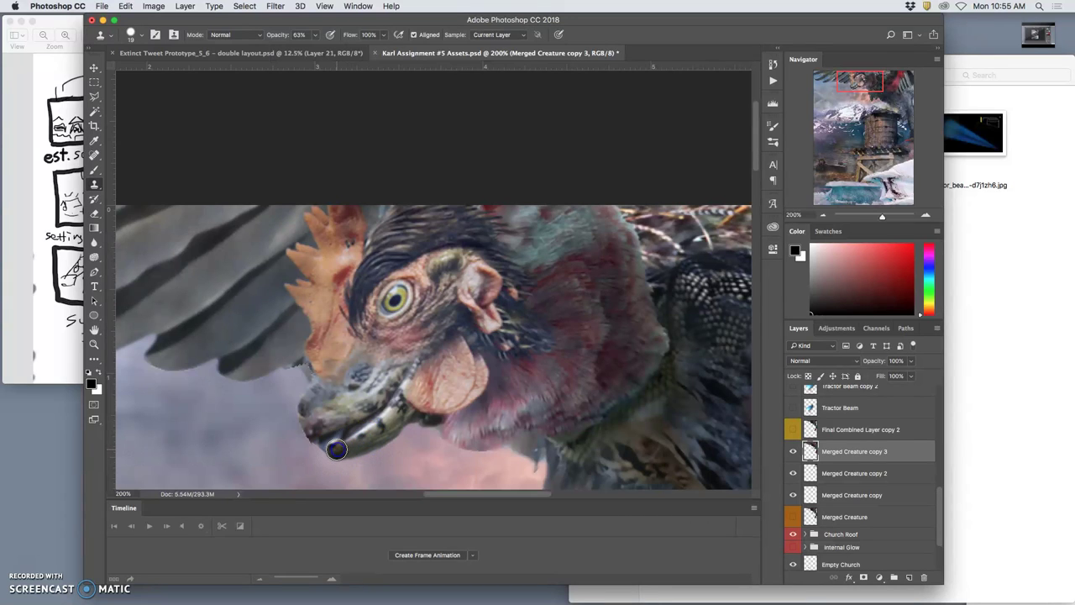
pyautogui.moveTo(335, 449)
pyautogui.mouseDown()
pyautogui.moveTo(468, 420)
pyautogui.moveTo(475, 366)
pyautogui.mouseUp()
# Step: Move Merged Creature copy 3 back up until its head is off the canvas with the talons above the water tower, and duplicate the layer
pyautogui.press('super+minus')
pyautogui.press('super+minus')
pyautogui.press('super+minus')
pyautogui.press('super+minus')
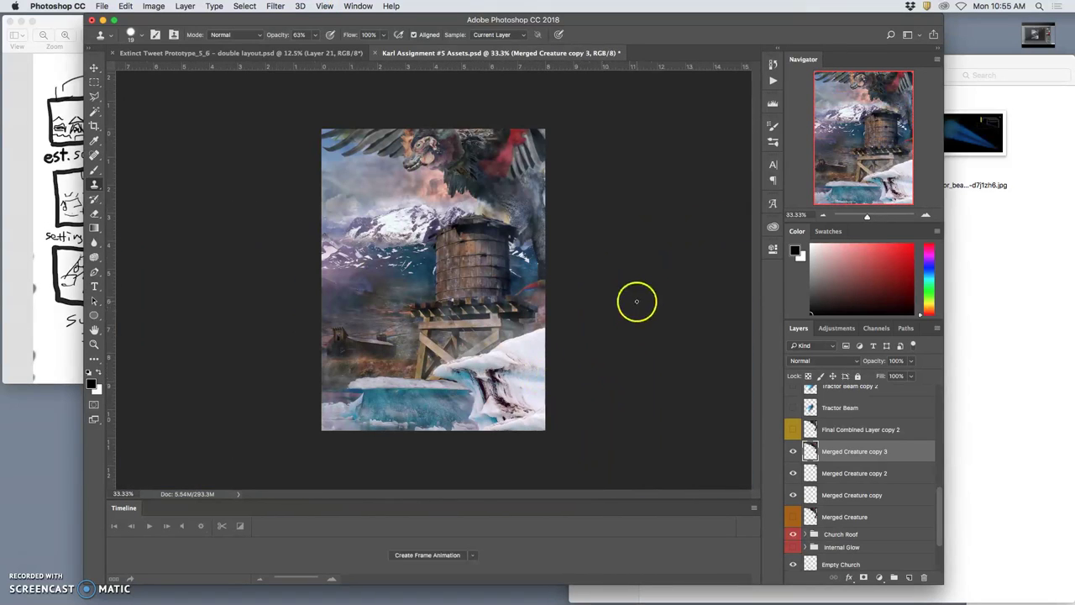
pyautogui.click(92, 67)
pyautogui.moveTo(526, 203); pyautogui.dragTo(520, 146)
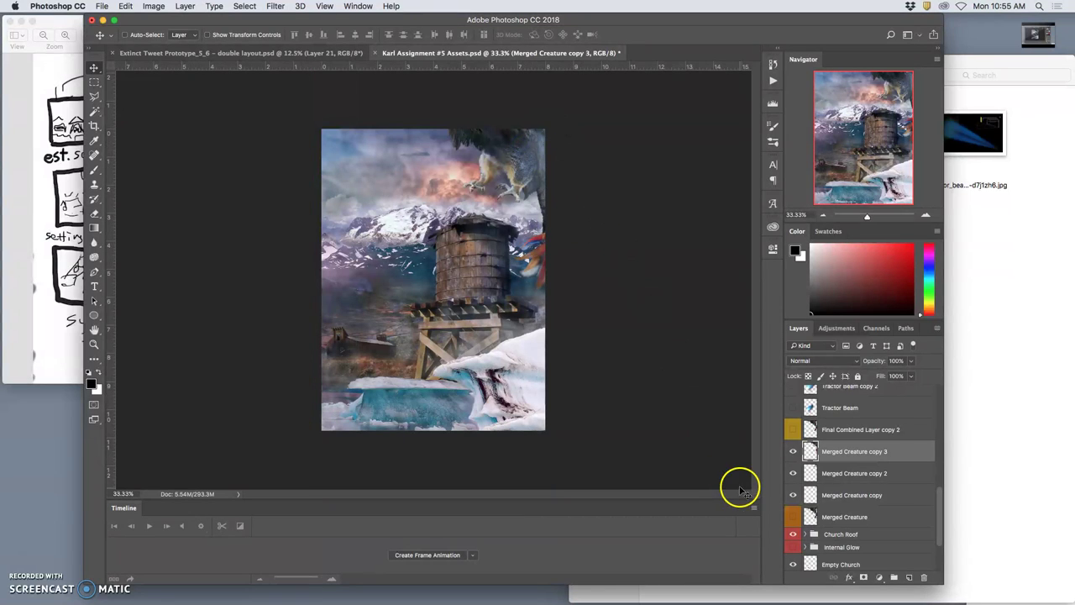
pyautogui.press('super+j')
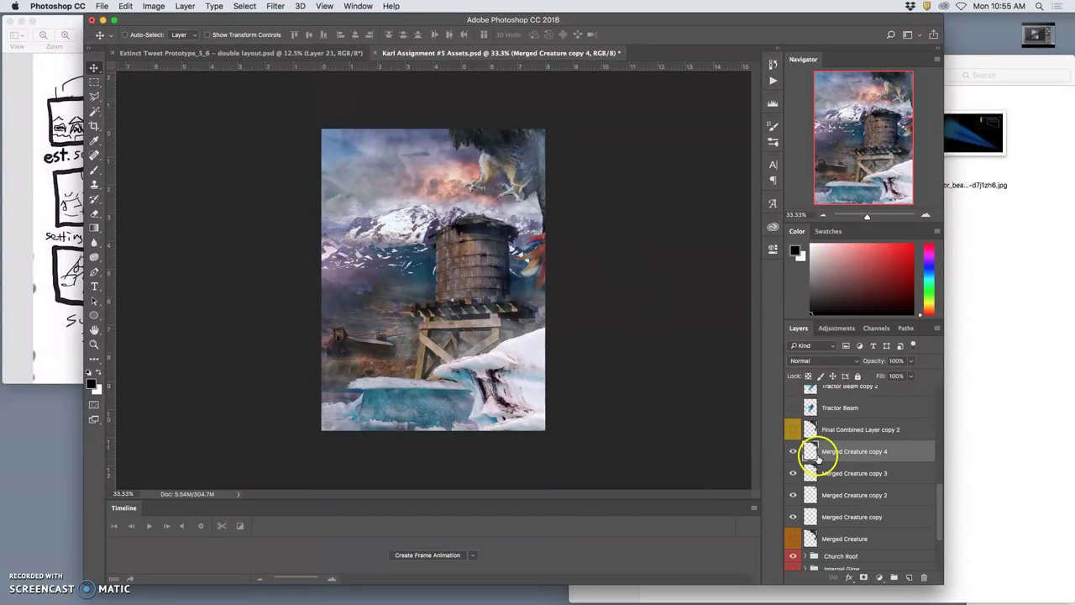
# Step: Start a Puppet Warp on Merged Creature copy 4 and pin the leg, the tail base and the middle of the tail
pyautogui.click(125, 6)
pyautogui.click(229, 223)
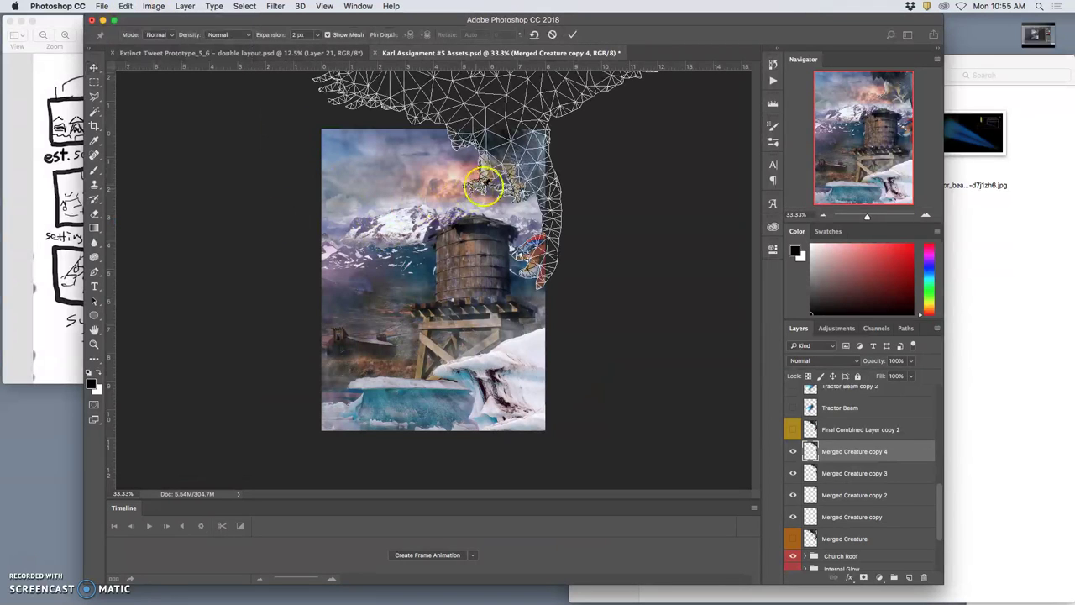
pyautogui.moveTo(489, 178); pyautogui.dragTo(485, 166)
pyautogui.click(485, 166)
pyautogui.click(537, 110)
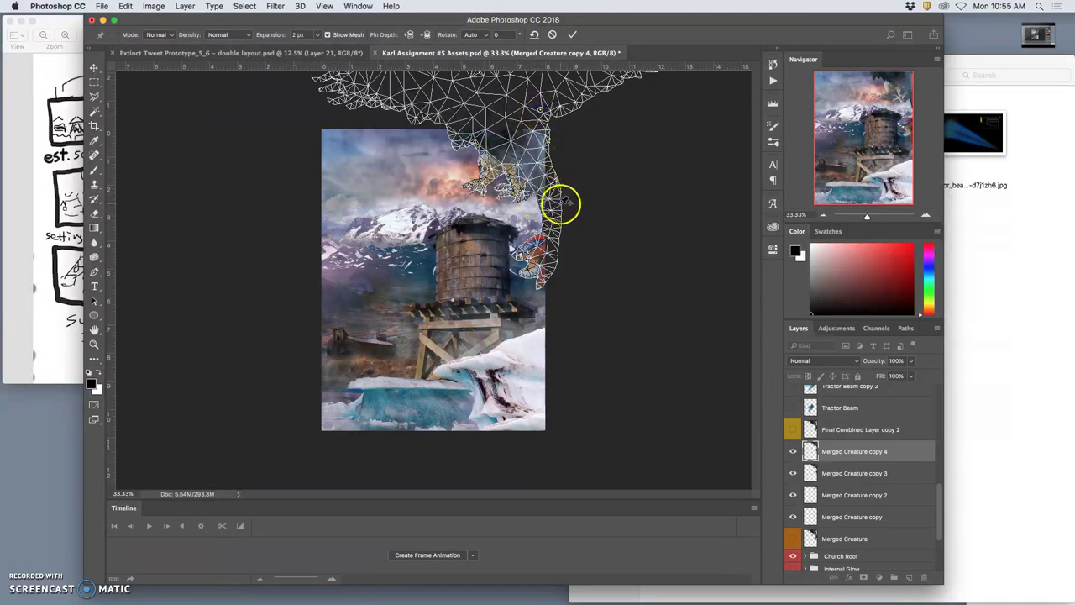
pyautogui.click(561, 229)
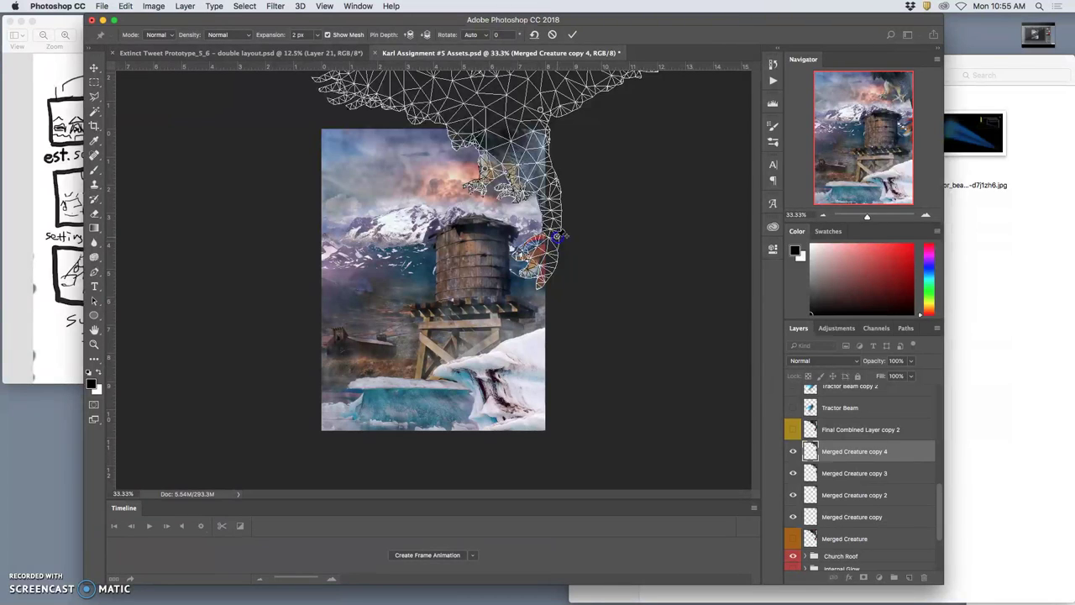
# Step: Lower the feet, chest and wings in the mesh, swing the tail outward, and apply the Puppet Warp to Merged Creature copy 4
pyautogui.click(513, 179)
pyautogui.moveTo(483, 169); pyautogui.dragTo(508, 185)
pyautogui.click(510, 181)
pyautogui.click(364, 92)
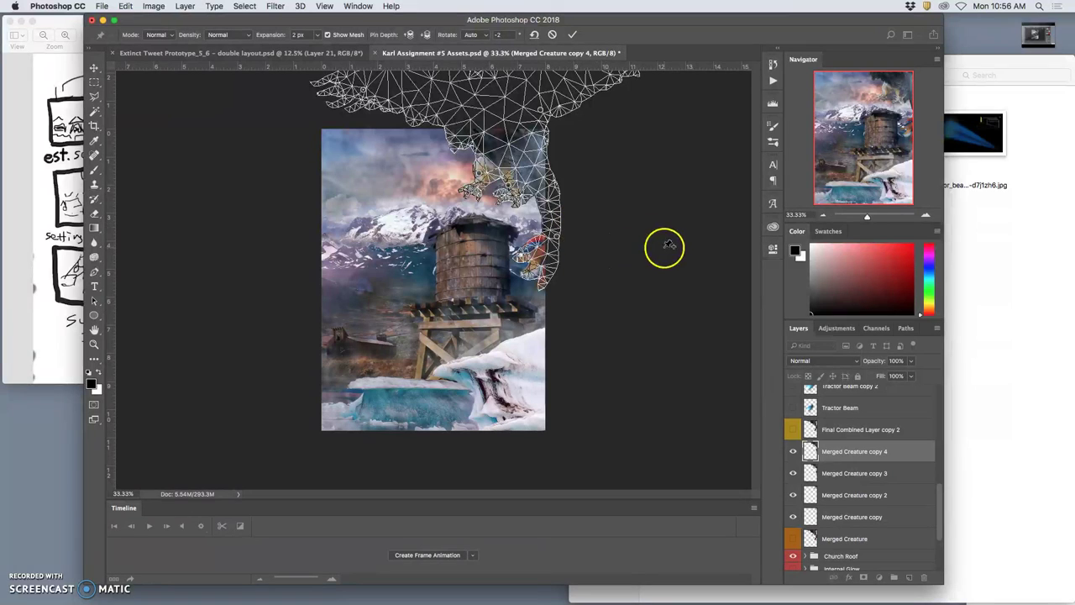
pyautogui.moveTo(452, 81); pyautogui.dragTo(451, 90)
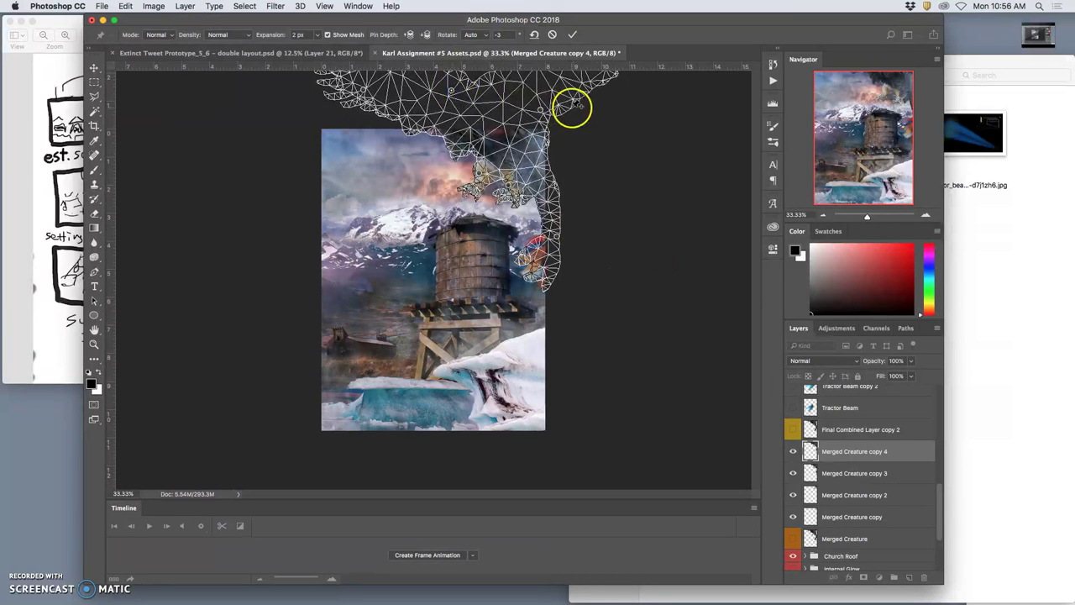
pyautogui.moveTo(554, 245); pyautogui.dragTo(560, 234)
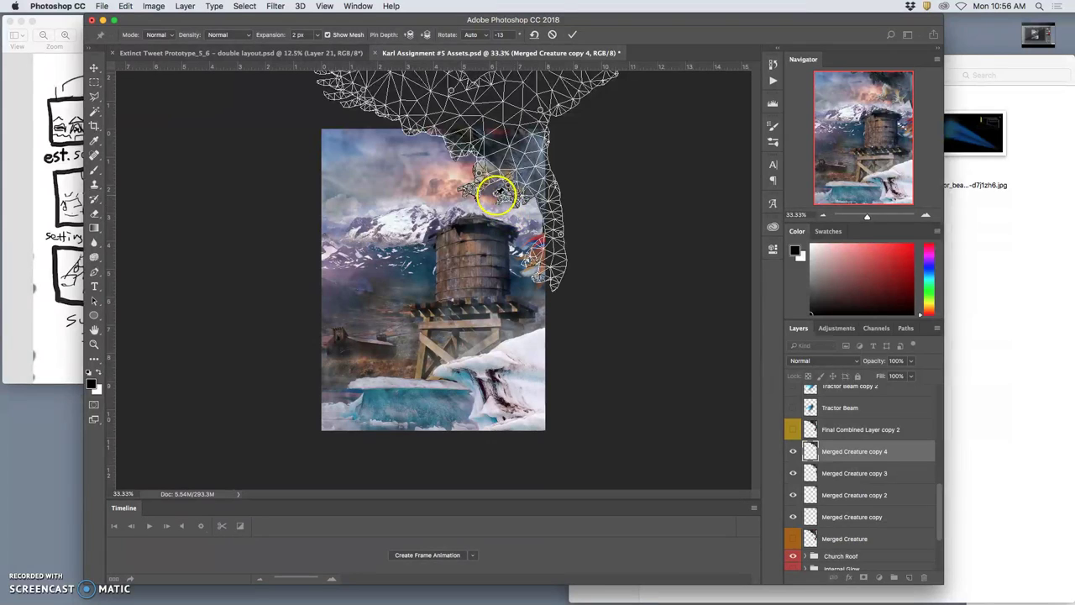
pyautogui.moveTo(498, 195); pyautogui.dragTo(500, 204)
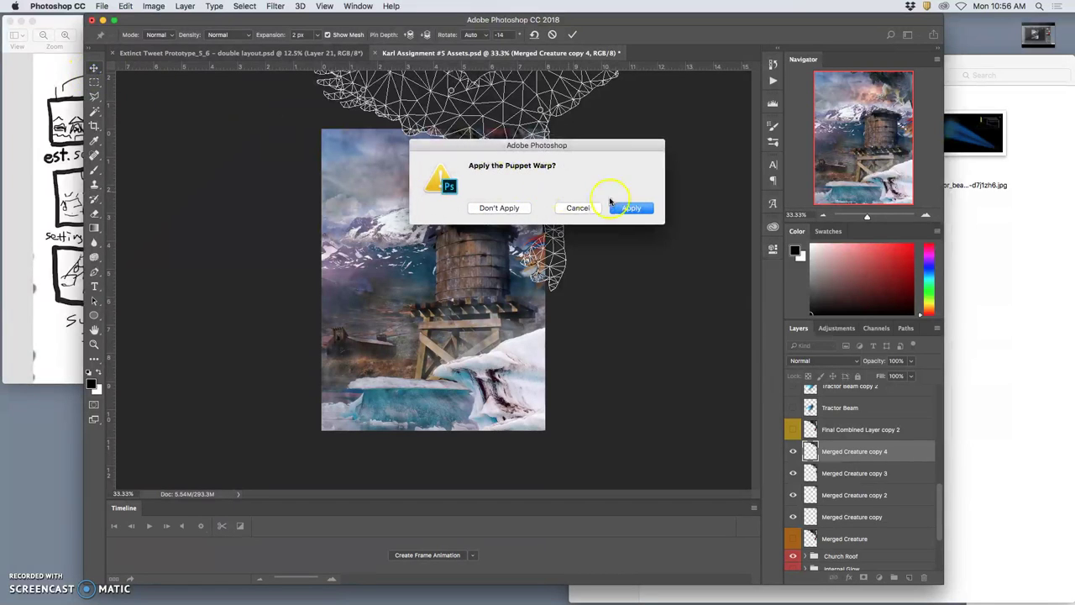
pyautogui.click(614, 203)
# Step: Reposition Merged Creature copy 4 so its talons meet the roof of the water tower
pyautogui.click(157, 99)
pyautogui.click(93, 71)
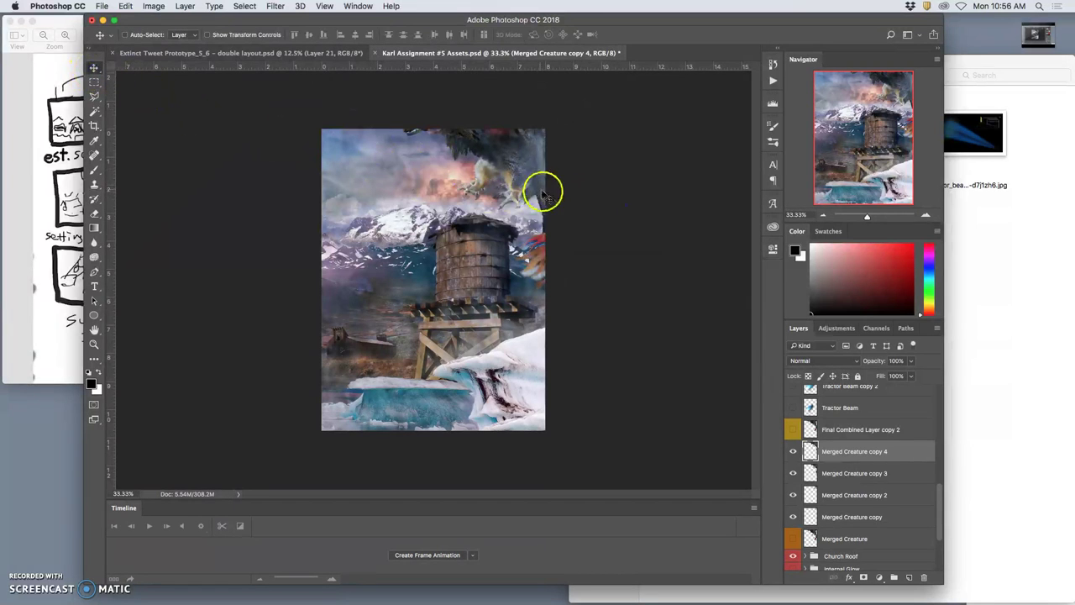
pyautogui.moveTo(520, 183); pyautogui.dragTo(516, 180)
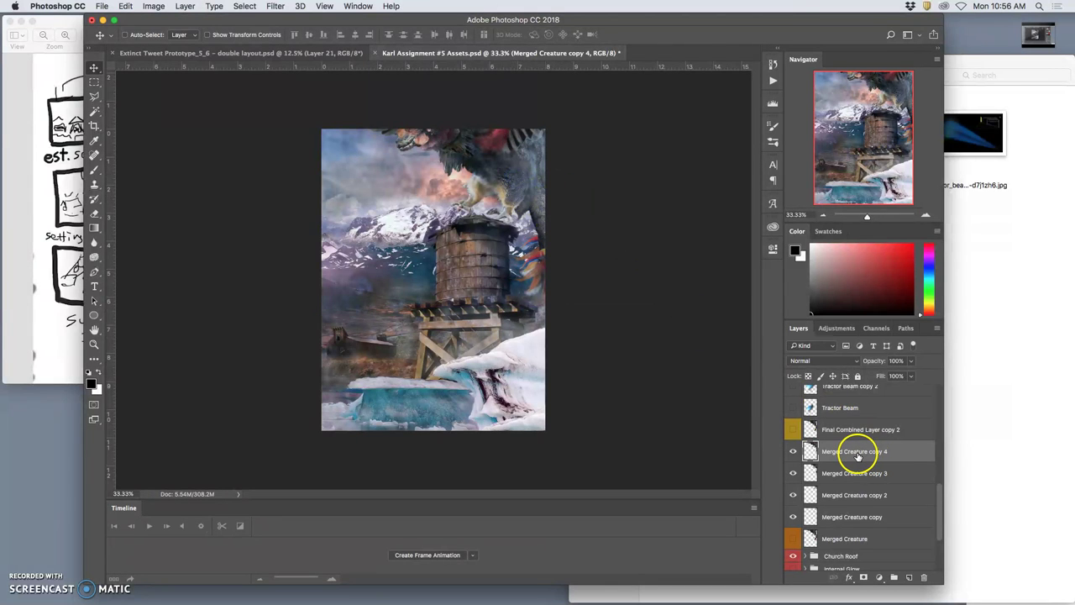
# Step: Raise Merged Creature copy 4 in the layer stack until it sits directly above the Watertower layer
pyautogui.scroll(1, 868, 473)
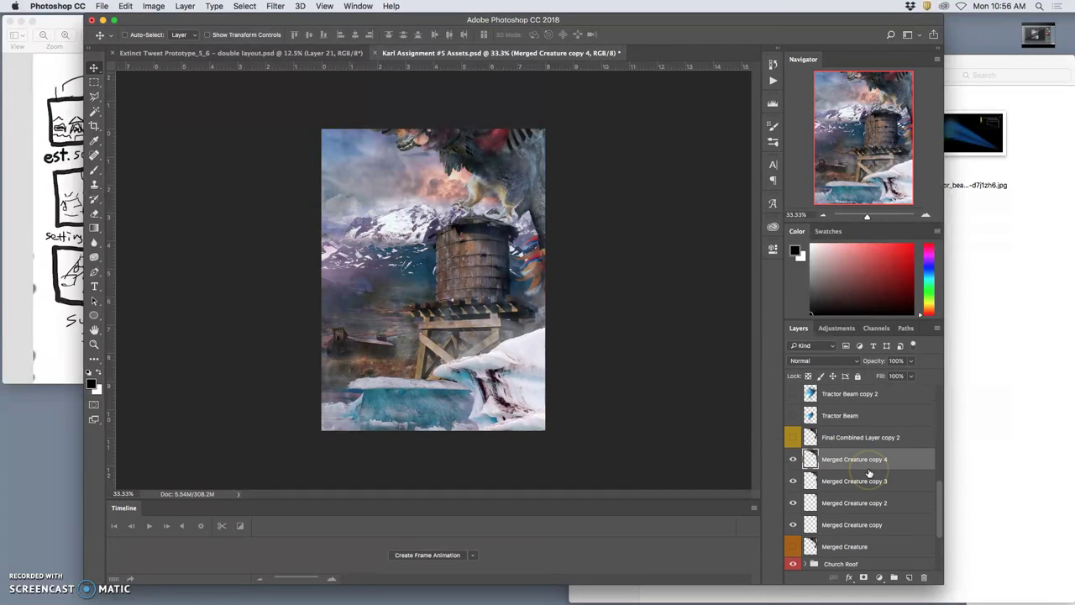
pyautogui.scroll(2, 857, 474)
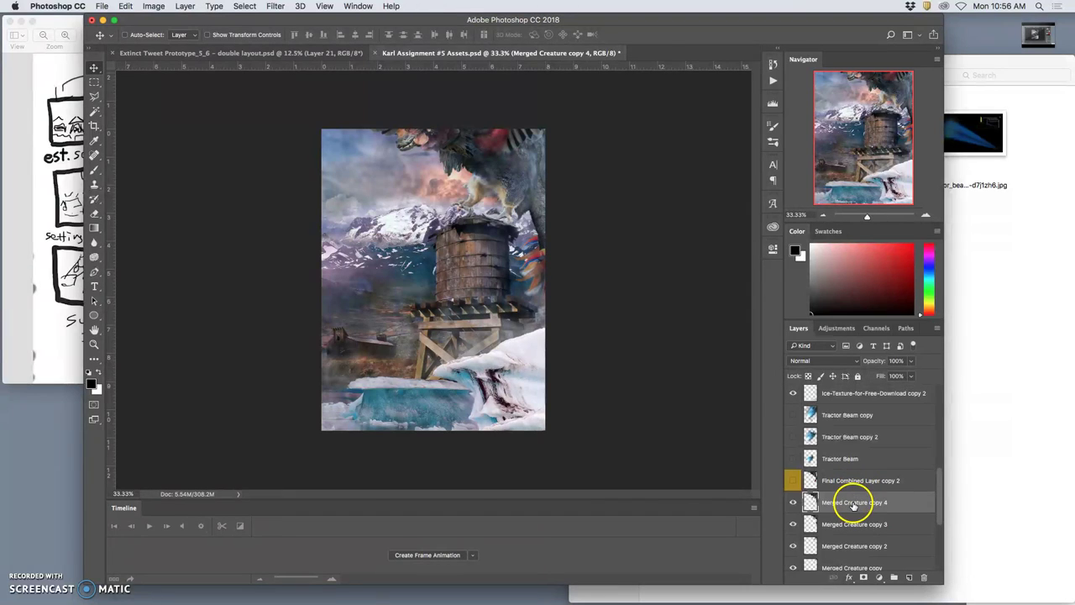
pyautogui.scroll(2, 854, 492)
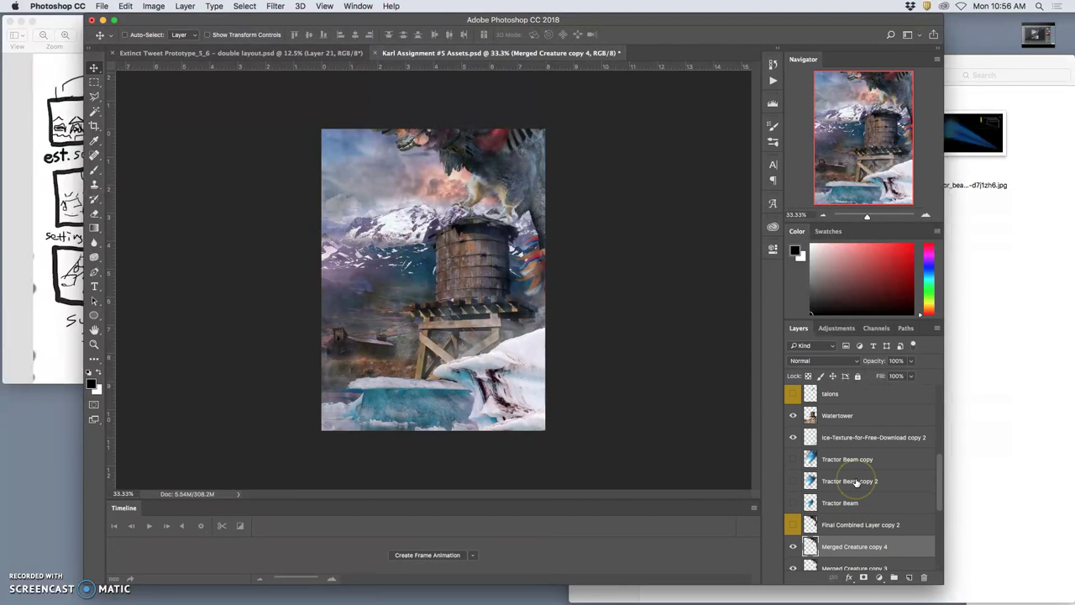
pyautogui.hotkey('ctrl', ']')
pyautogui.hotkey('ctrl', ']')
pyautogui.hotkey('ctrl', ']')
pyautogui.hotkey('ctrl', ']')
pyautogui.hotkey('ctrl', ']')
pyautogui.hotkey('ctrl', ']')
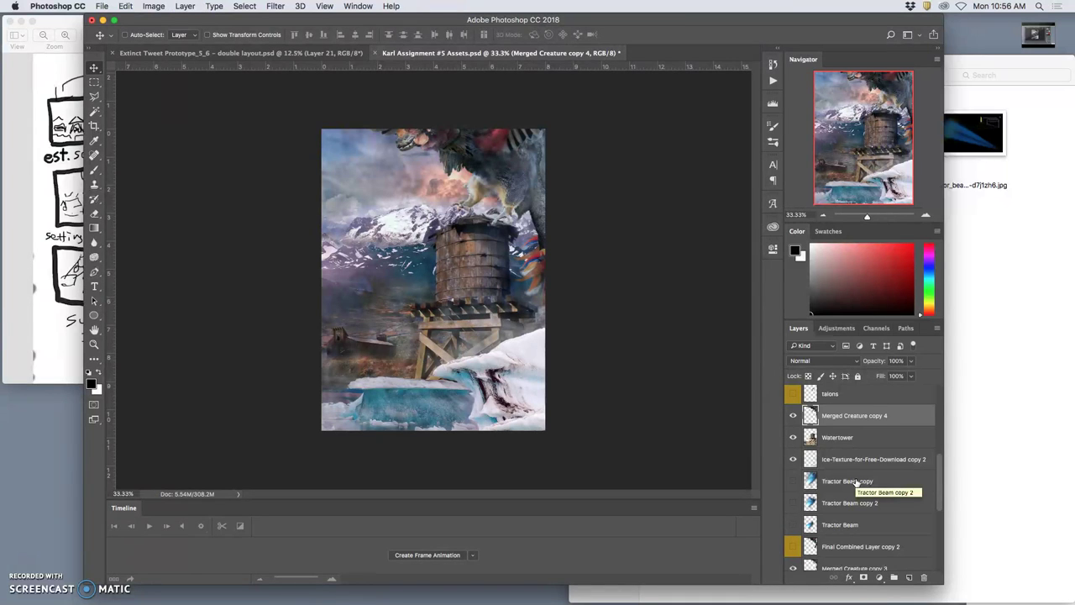
# Step: Select Merged Creature through Merged Creature copy 3 and raise them together between Watertower and Merged Creature copy 4
pyautogui.scroll(-4, 863, 498)
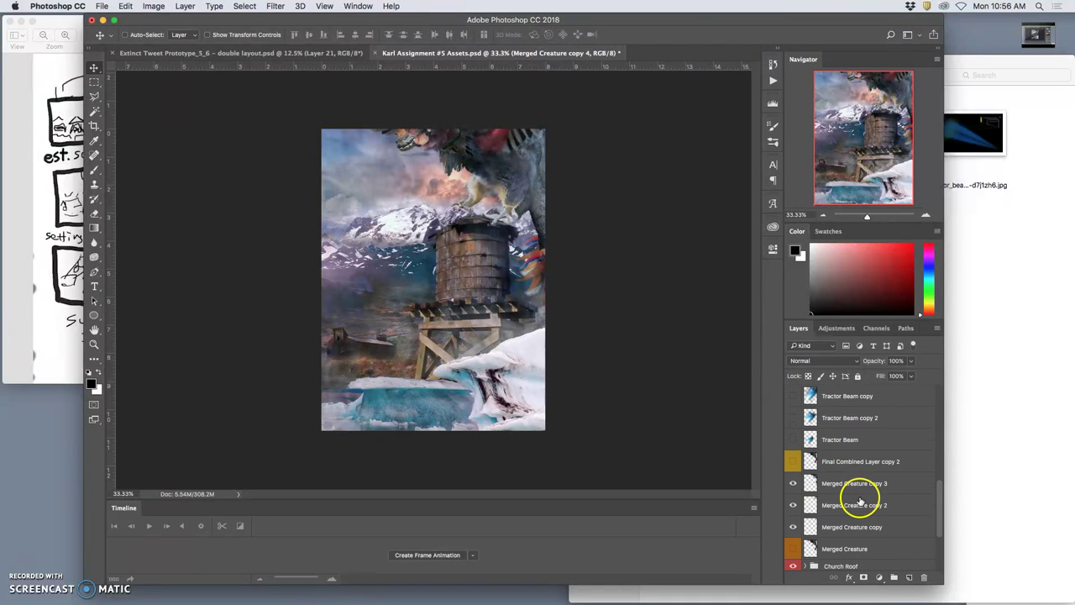
pyautogui.keyDown('shift'); pyautogui.click(850, 549); pyautogui.keyUp('shift')
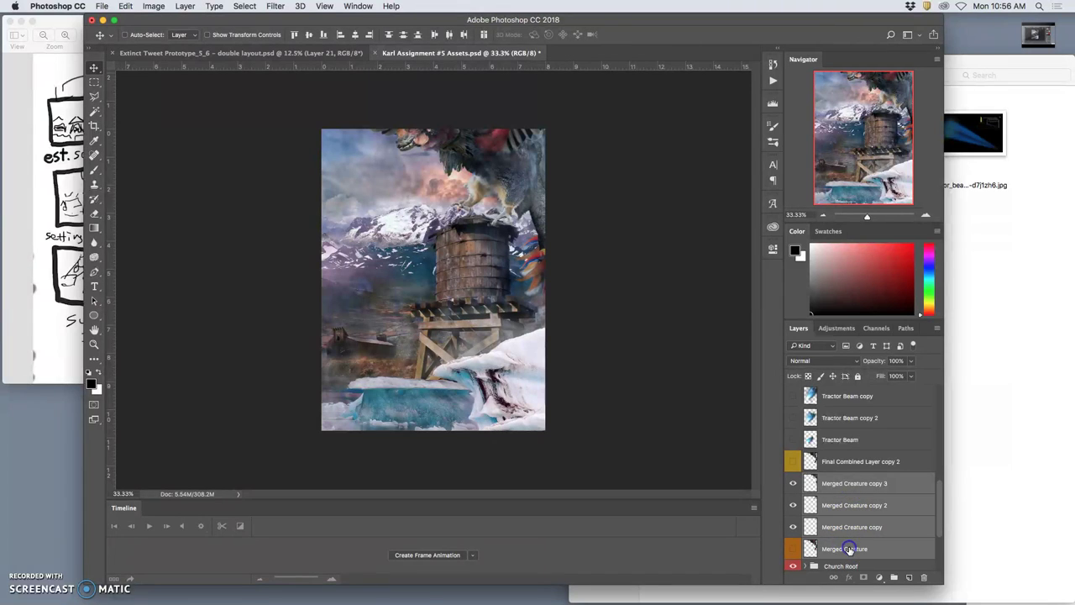
pyautogui.press('super+bracketright')
pyautogui.press('super+bracketright')
pyautogui.press('super+bracketright')
pyautogui.press('super+bracketright')
pyautogui.press('super+bracketright')
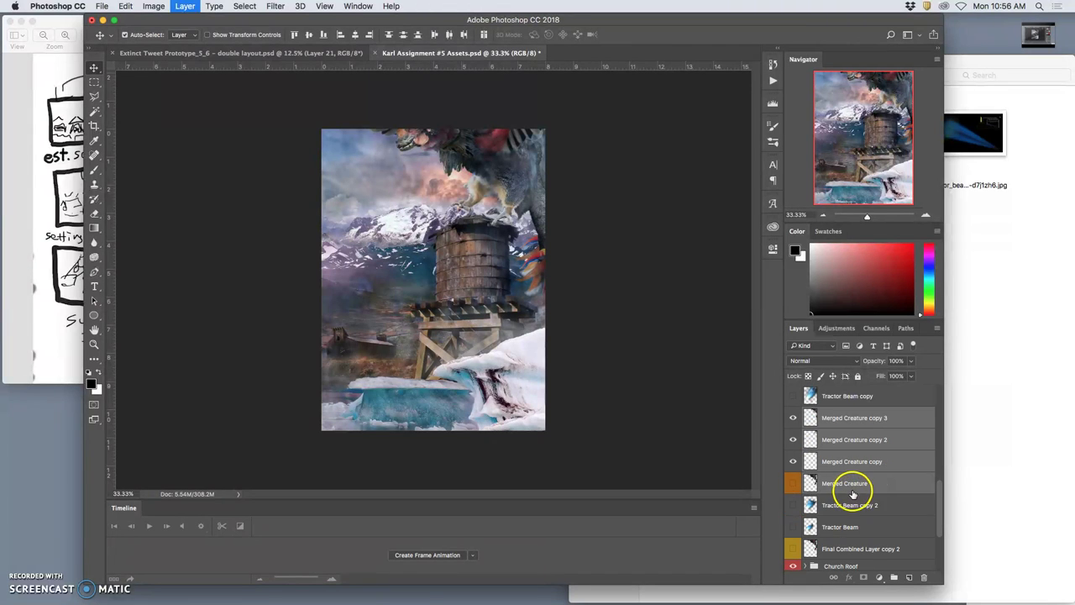
pyautogui.press('super+bracketright')
pyautogui.press('super+bracketright')
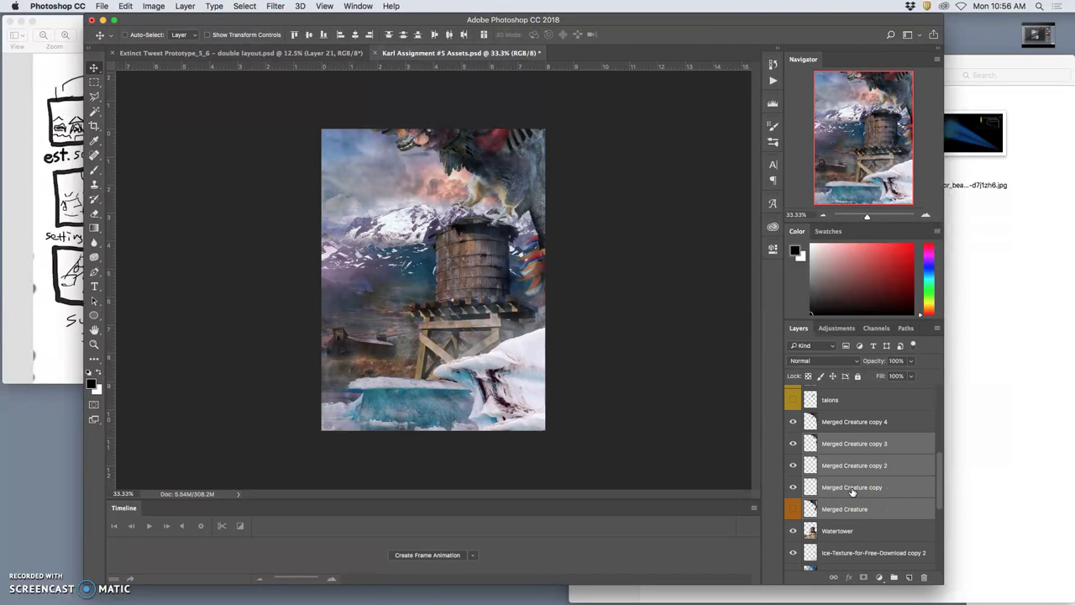
# Step: Toggle the visibility of the Merged Creature copies one by one to preview the descent toward the water tower
pyautogui.scroll(2, 853, 492)
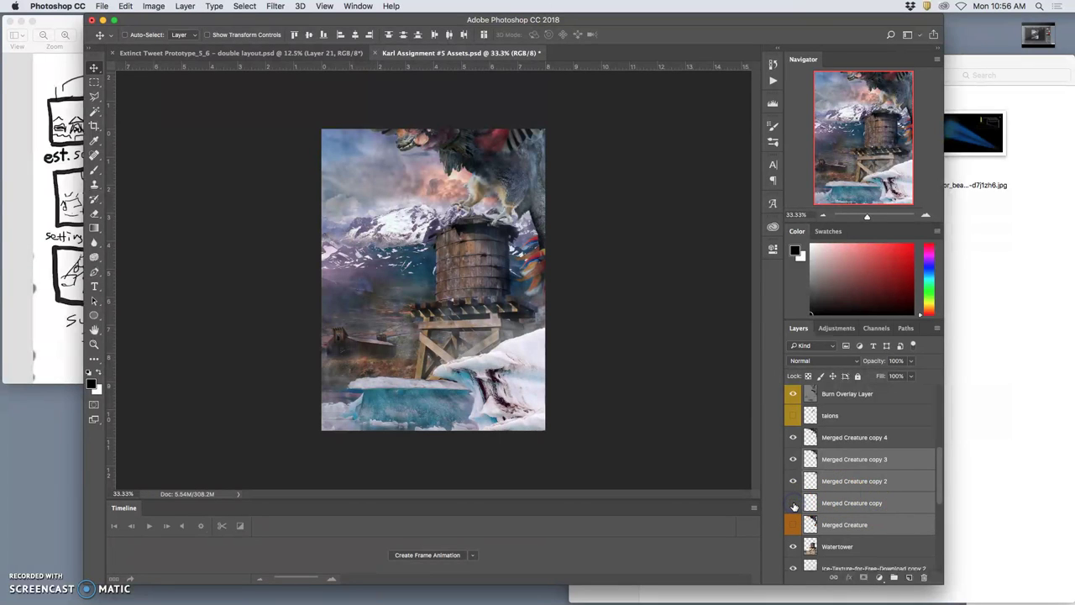
pyautogui.click(793, 460)
pyautogui.click(793, 440)
pyautogui.click(793, 439)
pyautogui.click(793, 439)
pyautogui.click(793, 439)
pyautogui.click(793, 458)
pyautogui.click(793, 439)
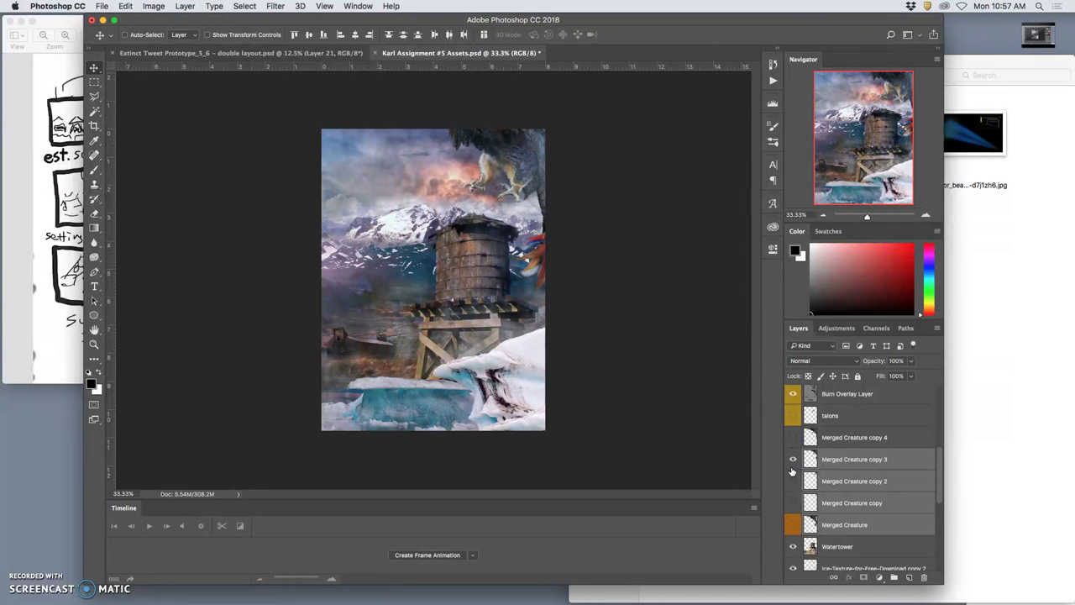
pyautogui.click(793, 459)
pyautogui.click(793, 482)
pyautogui.click(792, 490)
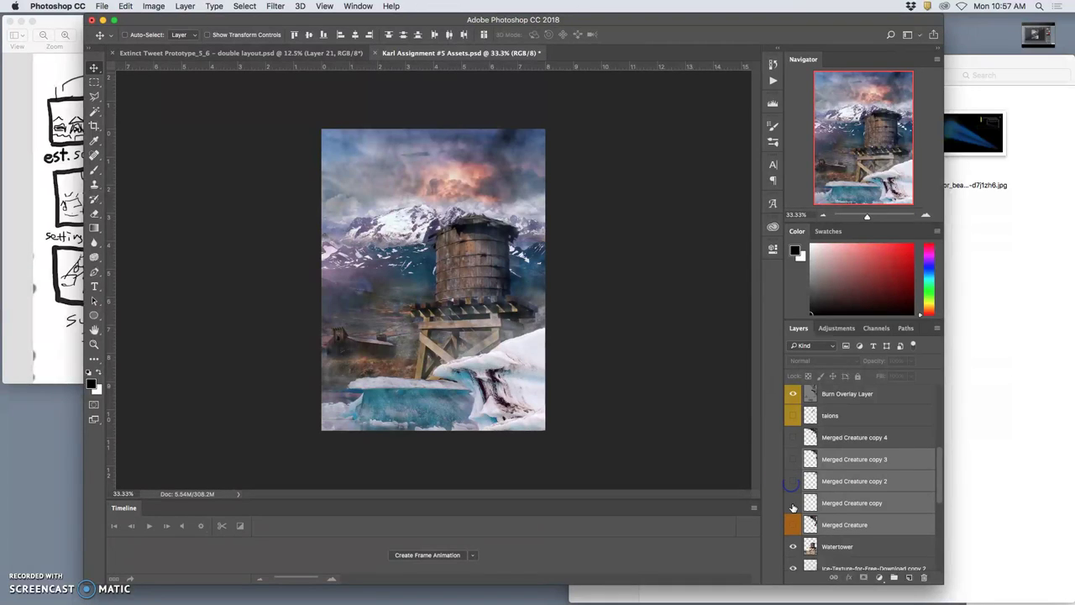
# Step: Step through Merged Creature copy, copy 2, copy 3 and copy 4 by visibility, leaving only copy 4 shown
pyautogui.click(793, 503)
pyautogui.moveTo(795, 493); pyautogui.dragTo(795, 505)
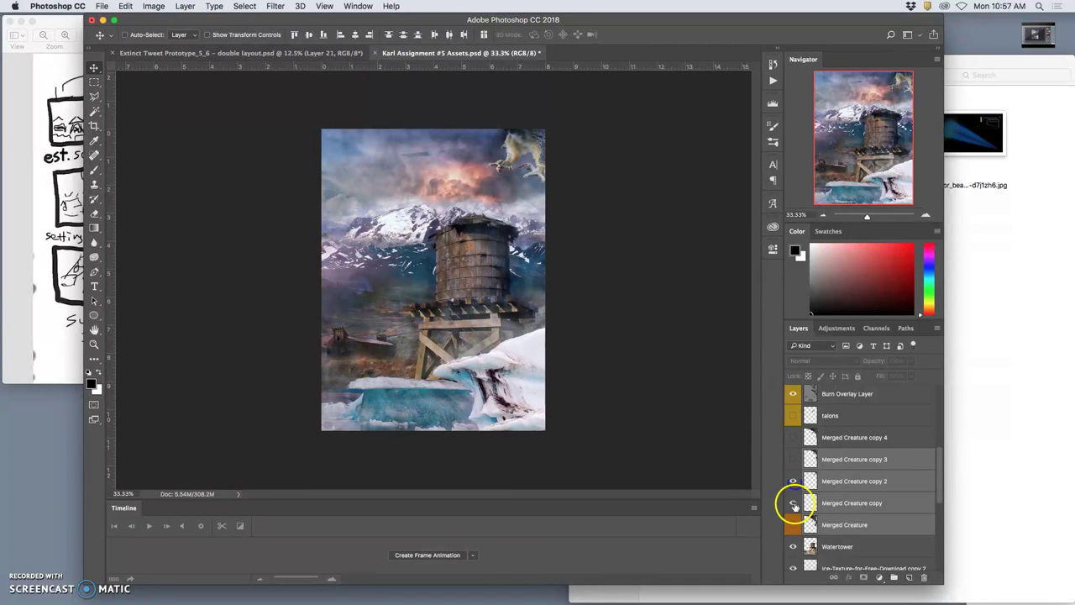
pyautogui.click(795, 461)
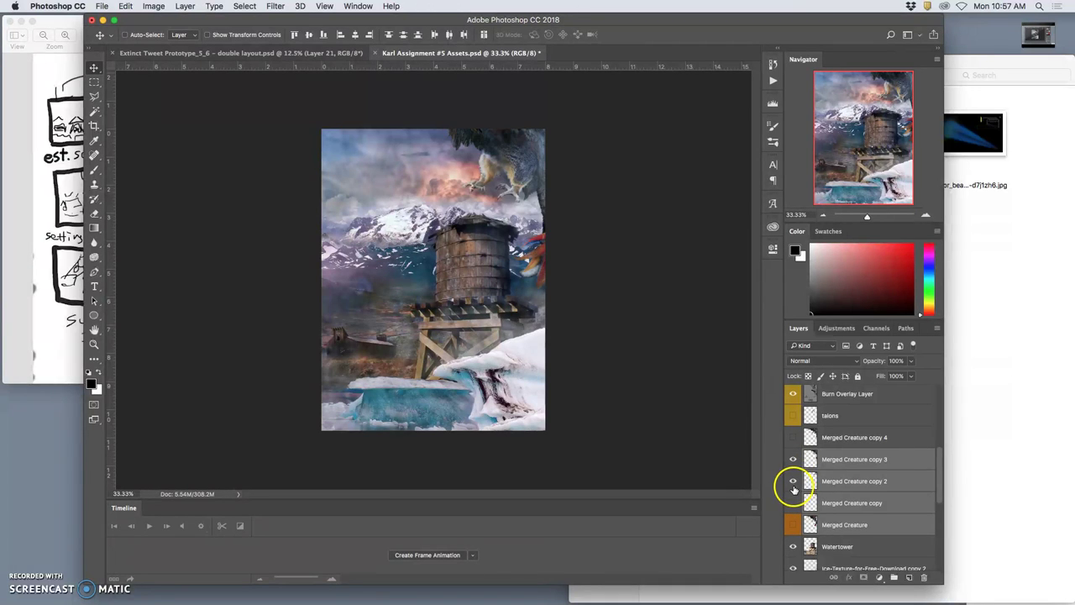
pyautogui.click(793, 438)
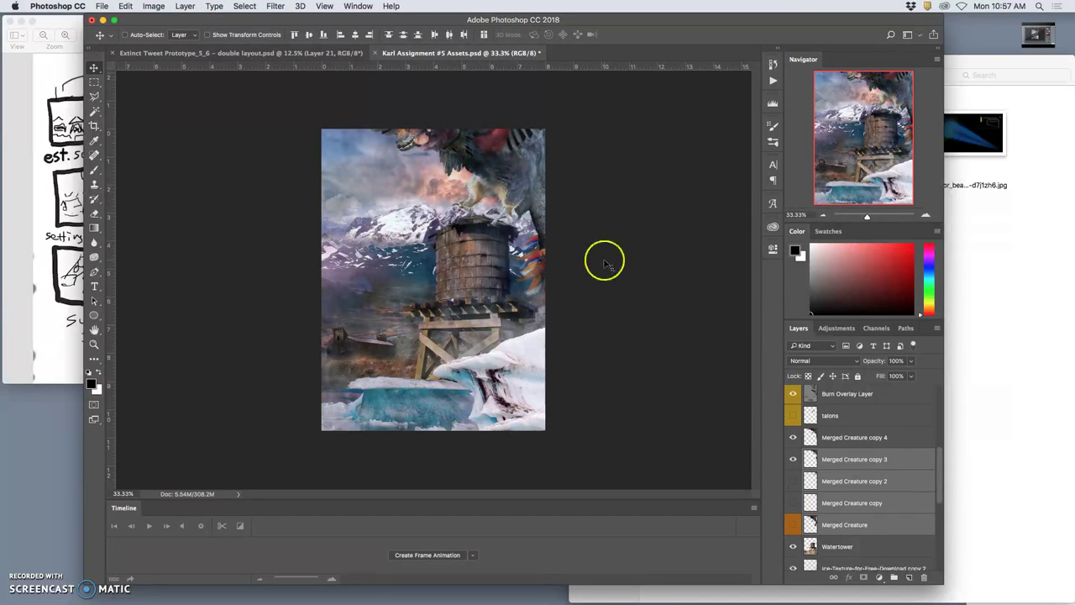
pyautogui.click(794, 461)
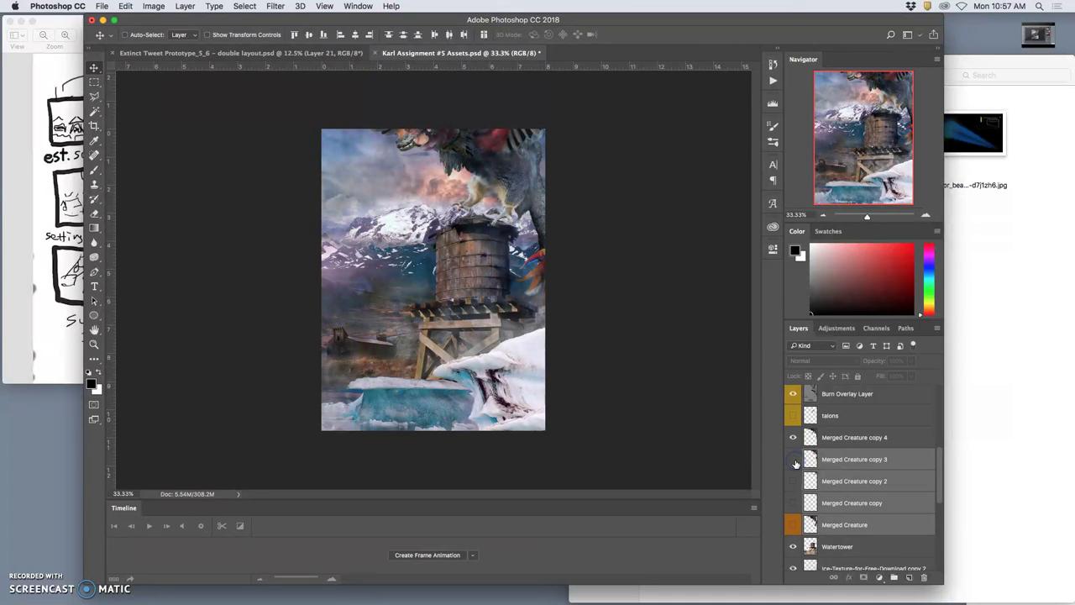
# Step: Duplicate Merged Creature copy 4 and hide the original, keeping the duplicate visible
pyautogui.click(838, 438)
pyautogui.press('super+j')
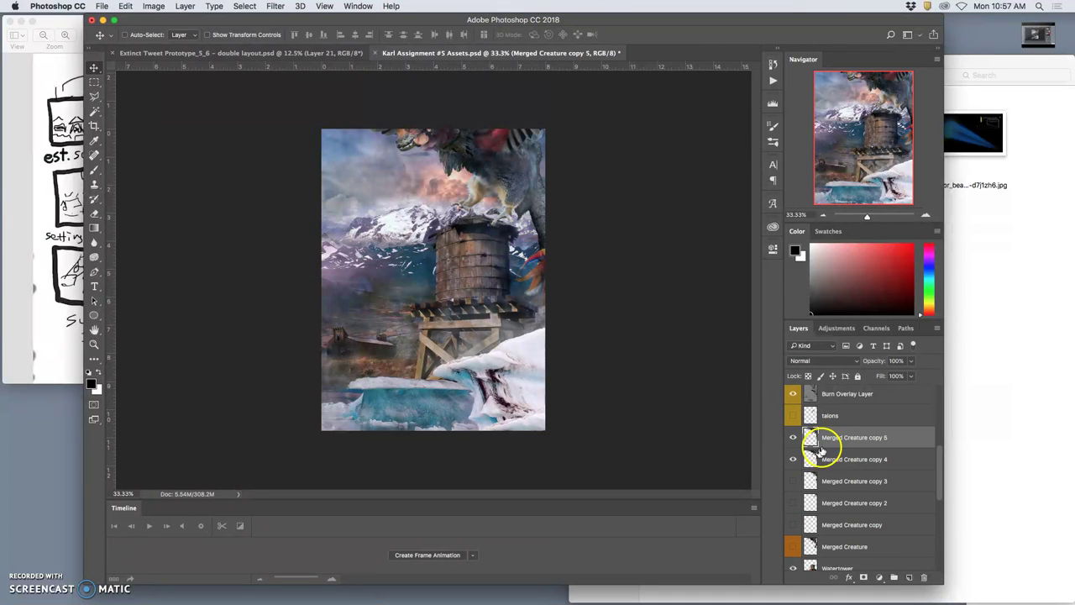
pyautogui.click(793, 462)
# Step: Puppet-warp Merged Creature copy 5 with pins on the wings, body and head, pulling the head and left wing tip slightly downward
pyautogui.click(124, 7)
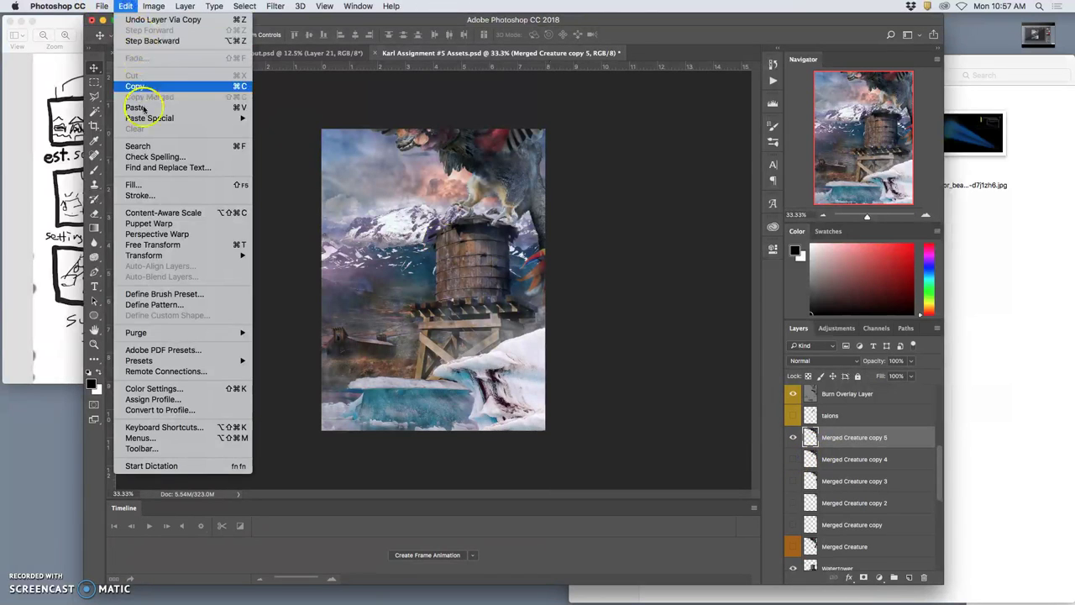
pyautogui.click(143, 222)
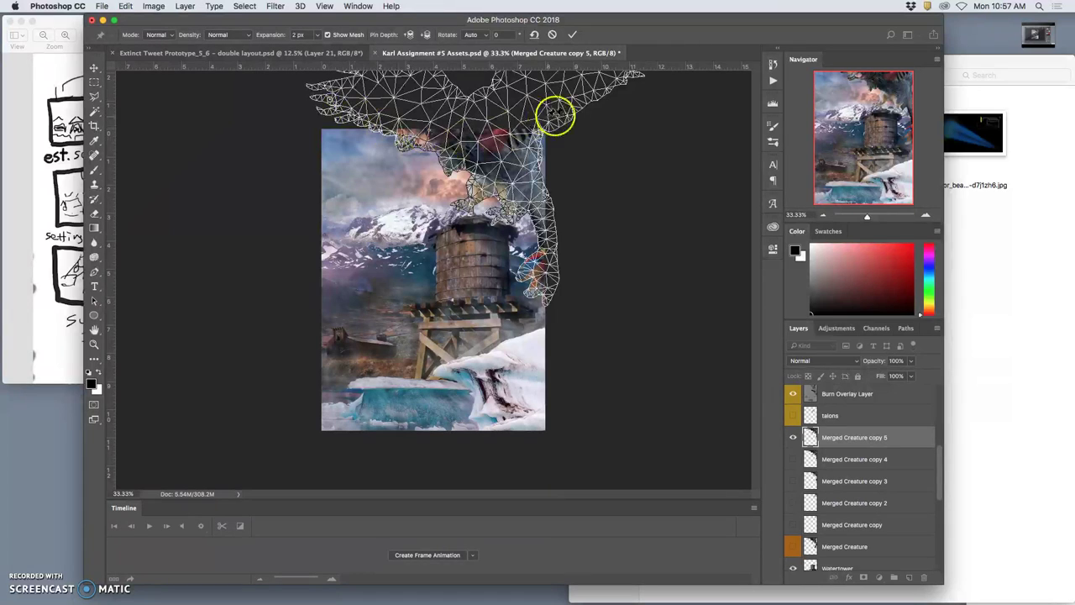
pyautogui.click(586, 96)
pyautogui.click(443, 80)
pyautogui.click(466, 132)
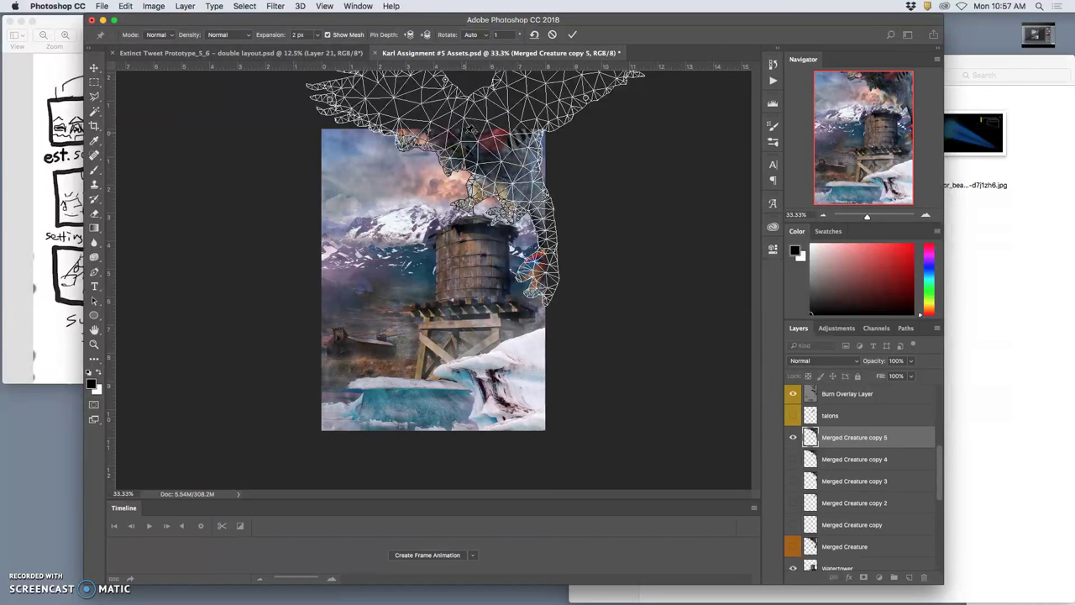
pyautogui.click(406, 140)
pyautogui.moveTo(408, 142); pyautogui.dragTo(402, 153)
pyautogui.click(330, 98)
pyautogui.moveTo(329, 100); pyautogui.dragTo(326, 103)
pyautogui.moveTo(540, 176); pyautogui.dragTo(472, 200)
pyautogui.press('Return')
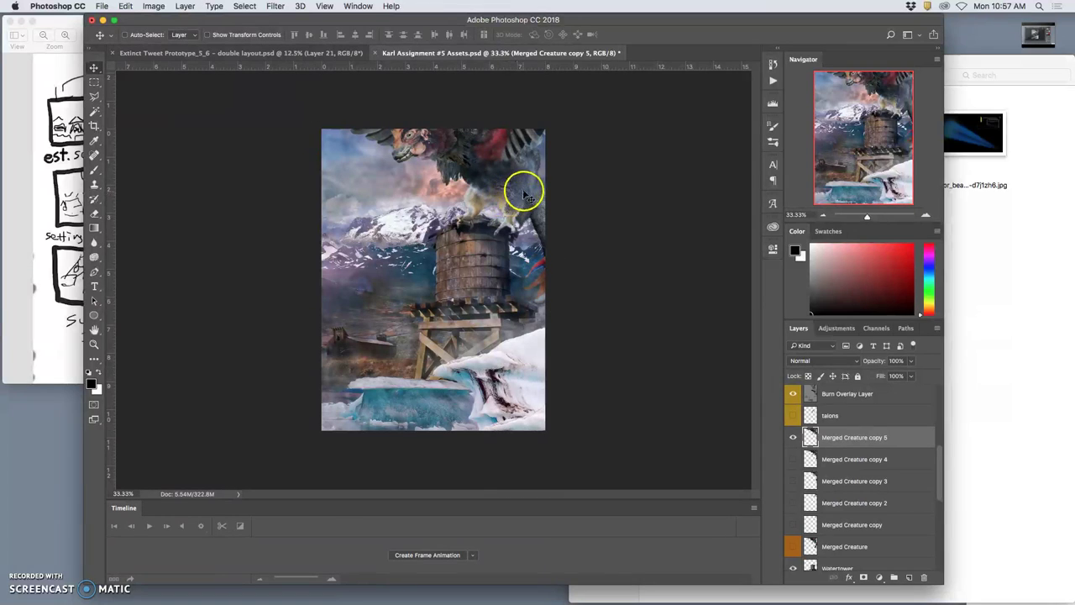
# Step: Show Merged Creature copy 4 and repeatedly toggle copy 5 over it to compare the two poses
pyautogui.click(794, 458)
pyautogui.click(793, 441)
pyautogui.click(793, 441)
pyautogui.click(793, 440)
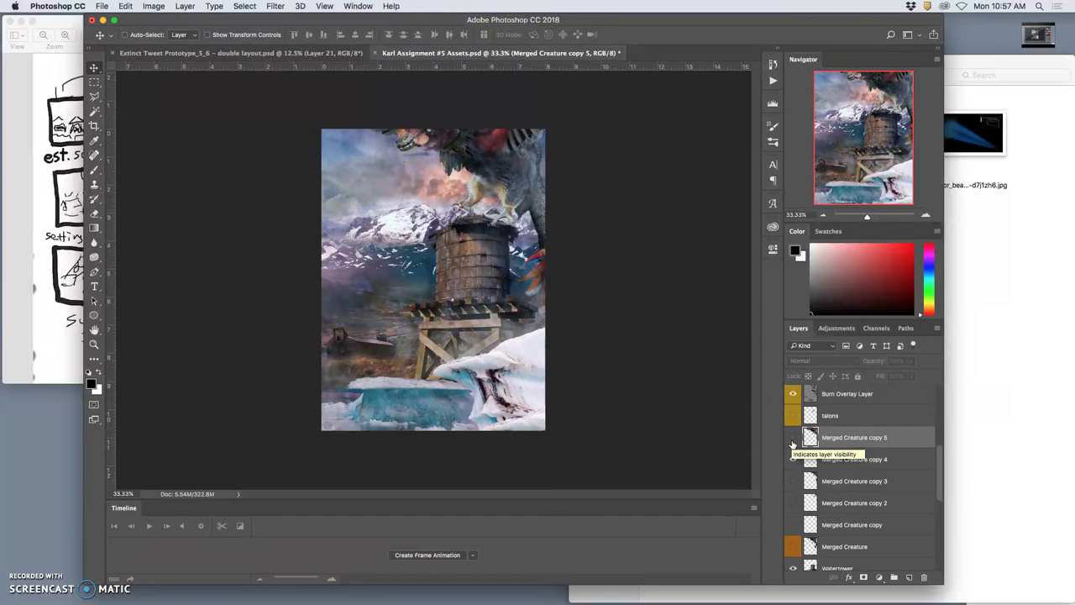
pyautogui.click(794, 440)
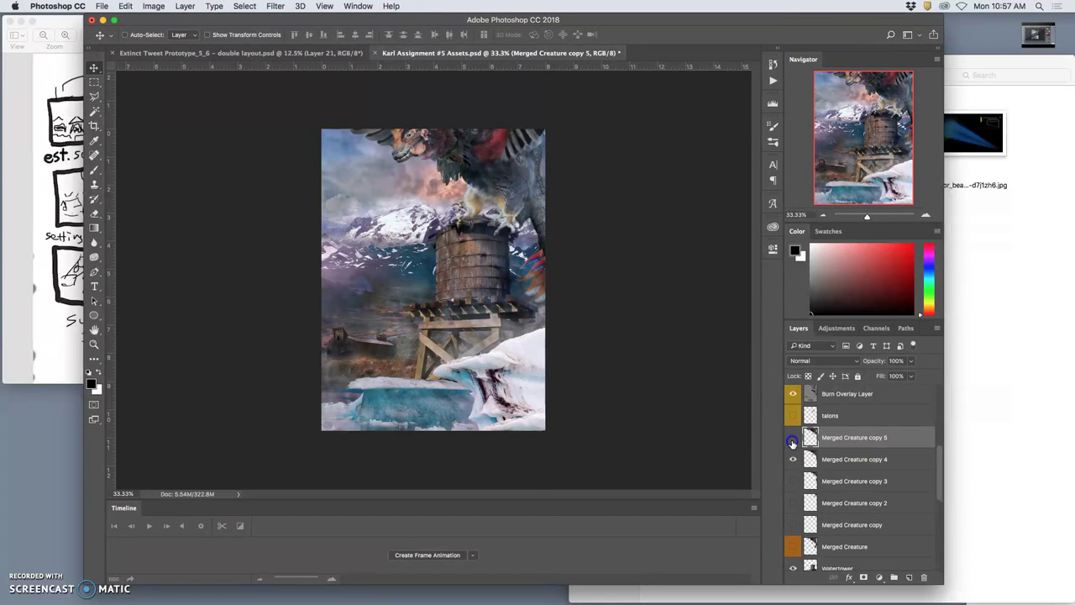
pyautogui.click(794, 440)
pyautogui.click(793, 440)
pyautogui.click(793, 440)
pyautogui.click(793, 440)
pyautogui.click(793, 441)
pyautogui.click(793, 440)
pyautogui.click(794, 440)
pyautogui.click(793, 440)
# Step: Puppet-warp Merged Creature copy 5 again, pinning the talons, swinging the tail slightly left and bending the left wing down
pyautogui.click(836, 451)
pyautogui.click(125, 6)
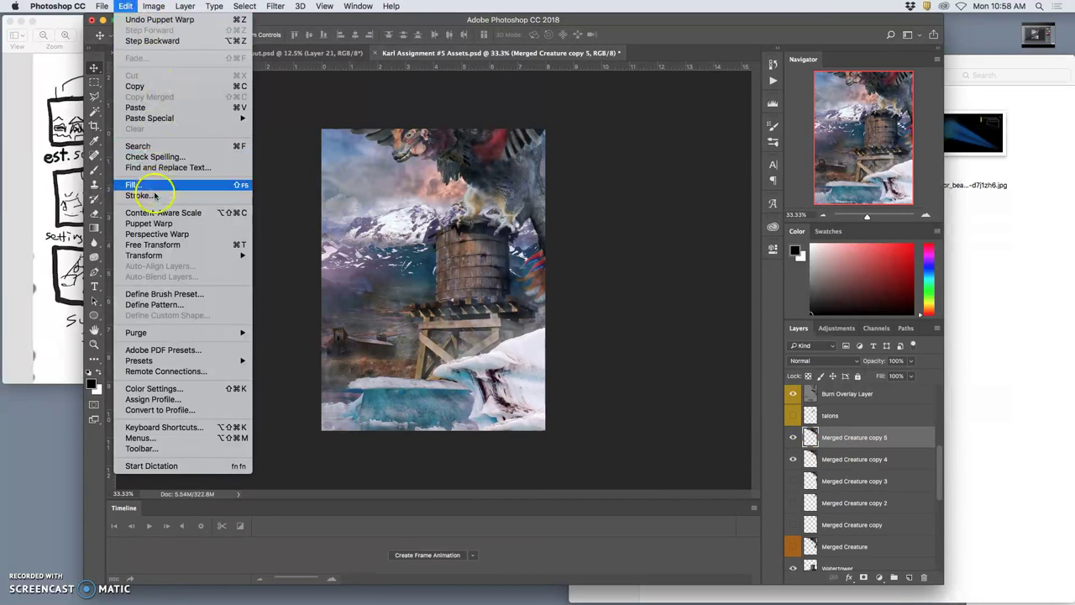
pyautogui.click(150, 223)
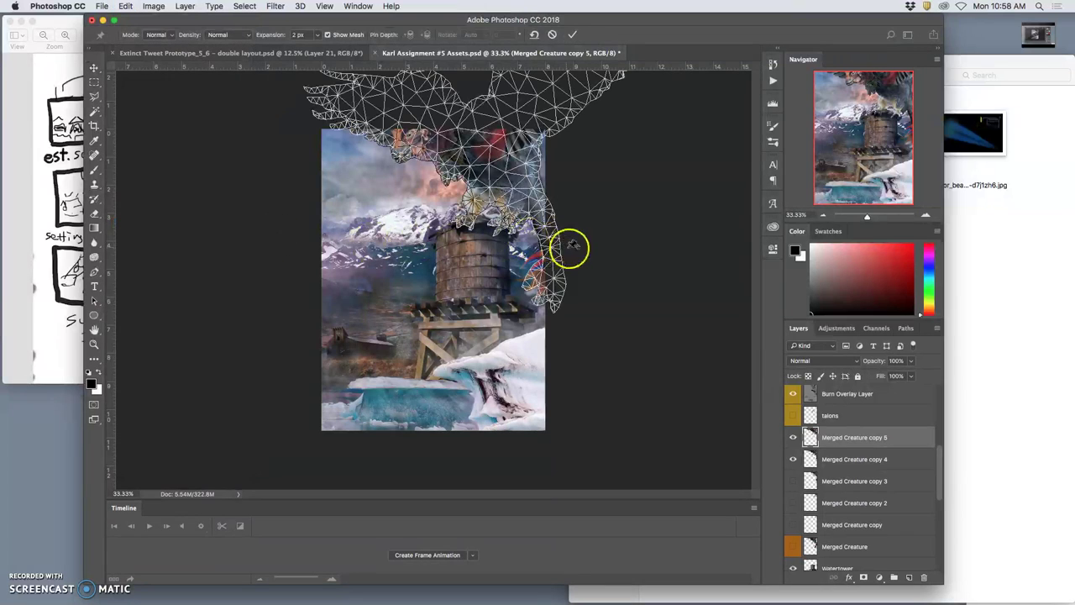
pyautogui.click(553, 267)
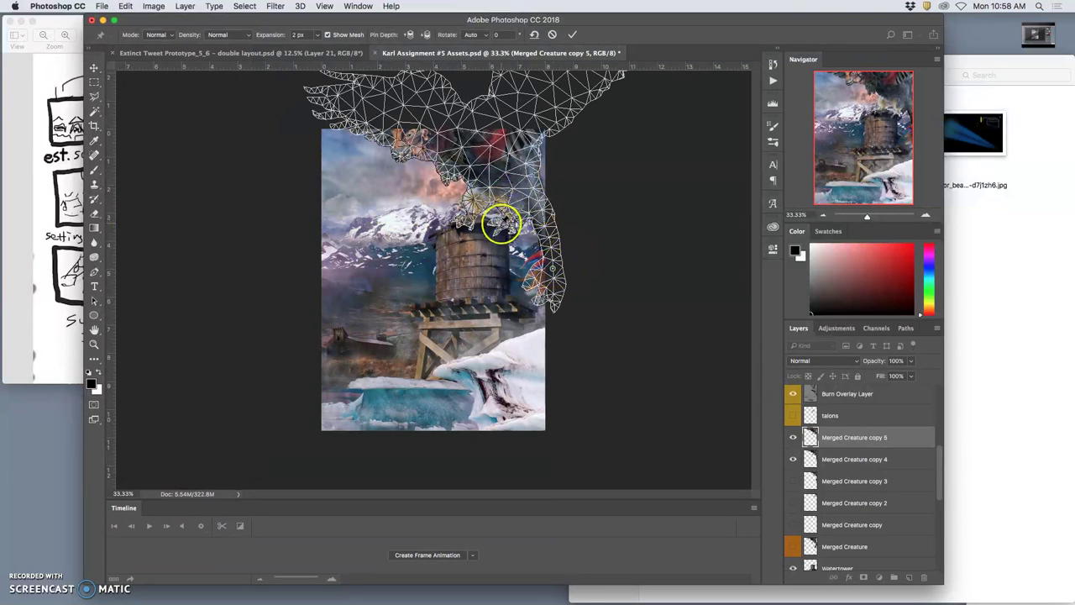
pyautogui.click(500, 225)
pyautogui.moveTo(552, 267); pyautogui.dragTo(544, 267)
pyautogui.click(348, 109)
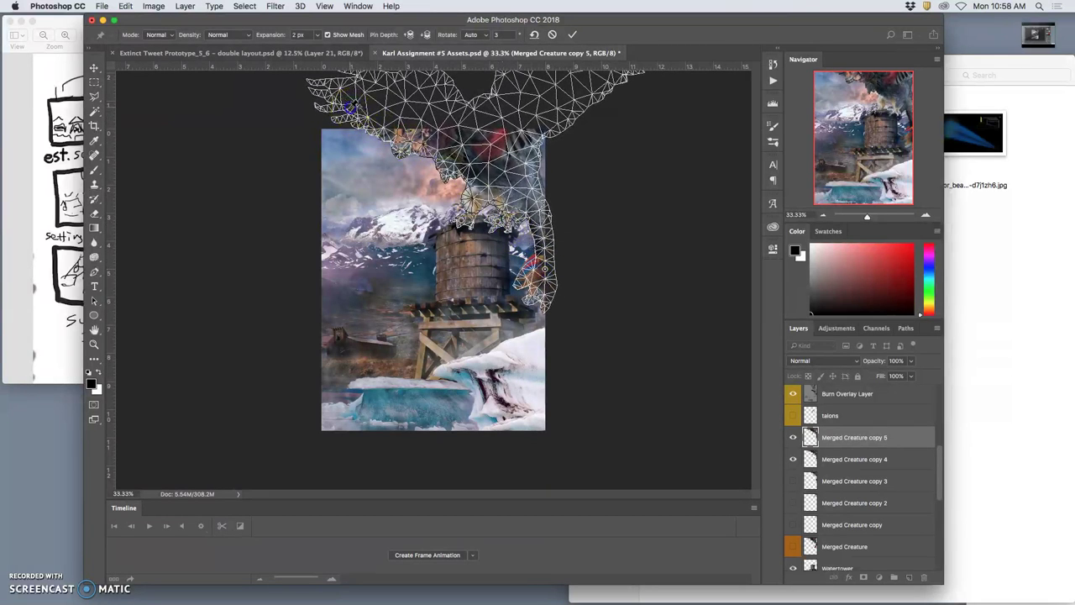
pyautogui.moveTo(348, 109); pyautogui.dragTo(351, 127)
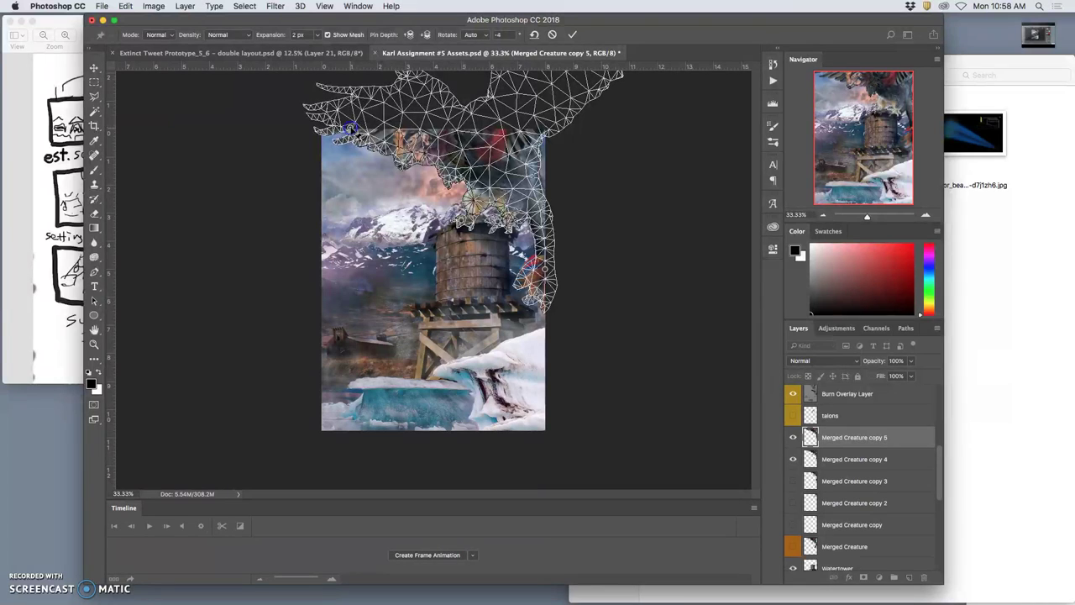
pyautogui.press('Return')
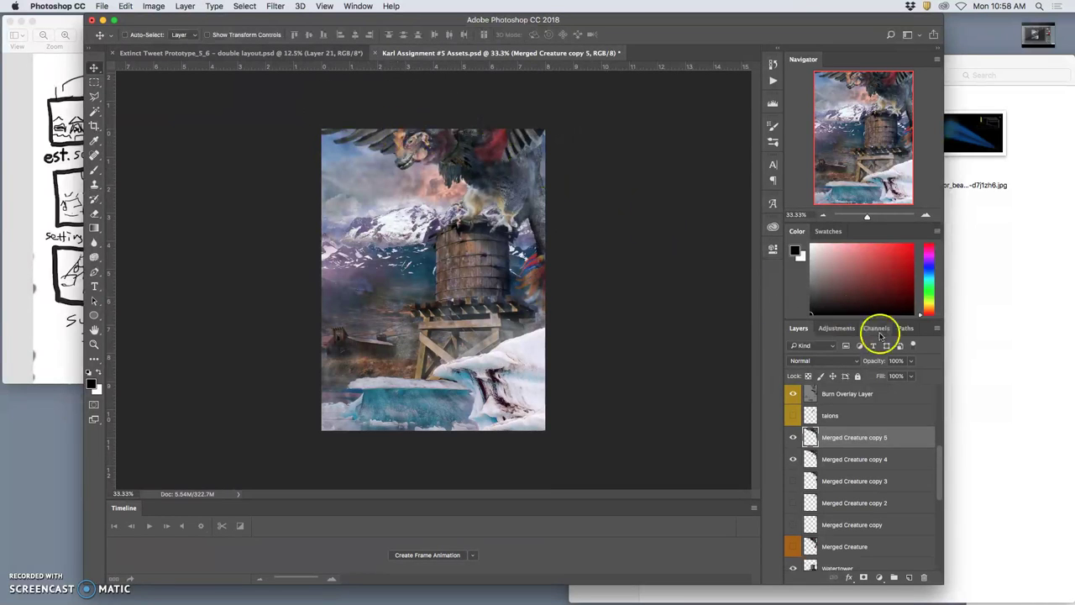
# Step: Check the reworked Merged Creature copy 5 against copy 4, and hide copy 4
pyautogui.click(792, 438)
pyautogui.click(792, 438)
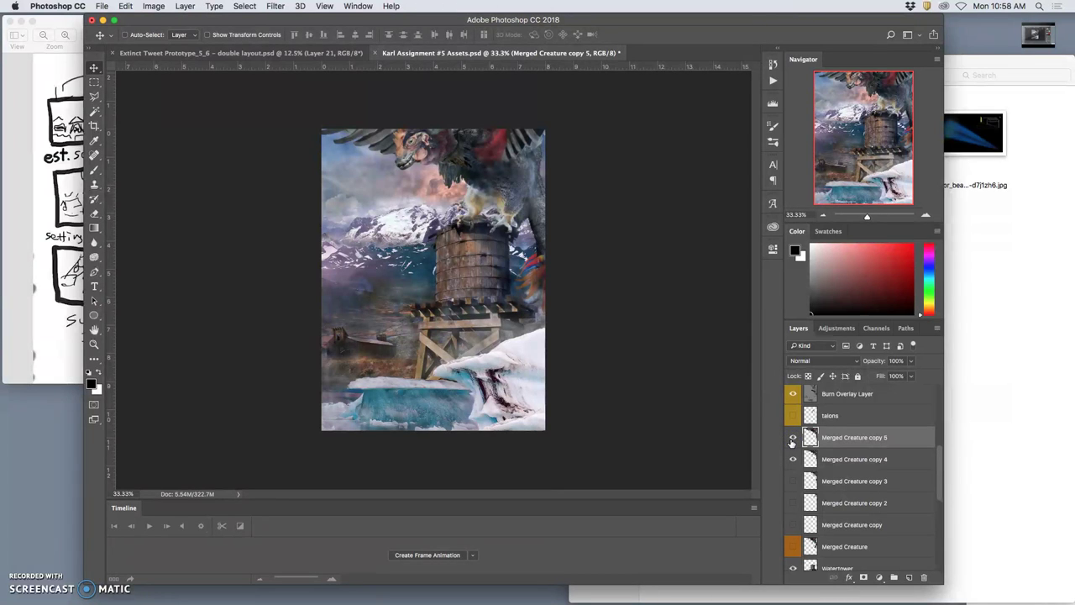
pyautogui.click(794, 461)
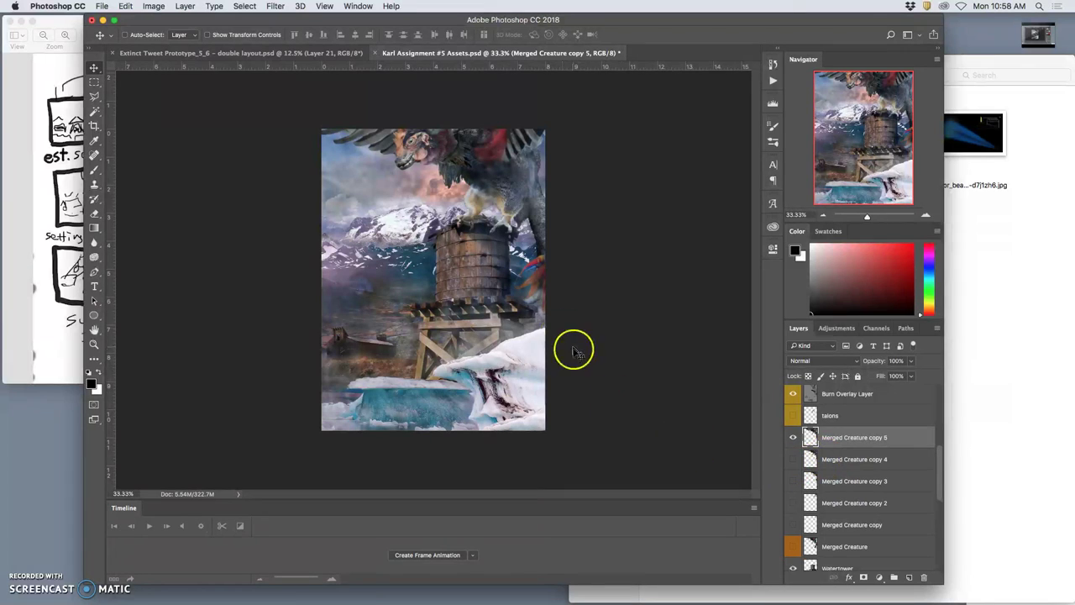
# Step: Toggle the original Merged Creature layer against copy 5 to compare their poses, and hide both layers
pyautogui.click(794, 547)
pyautogui.click(793, 547)
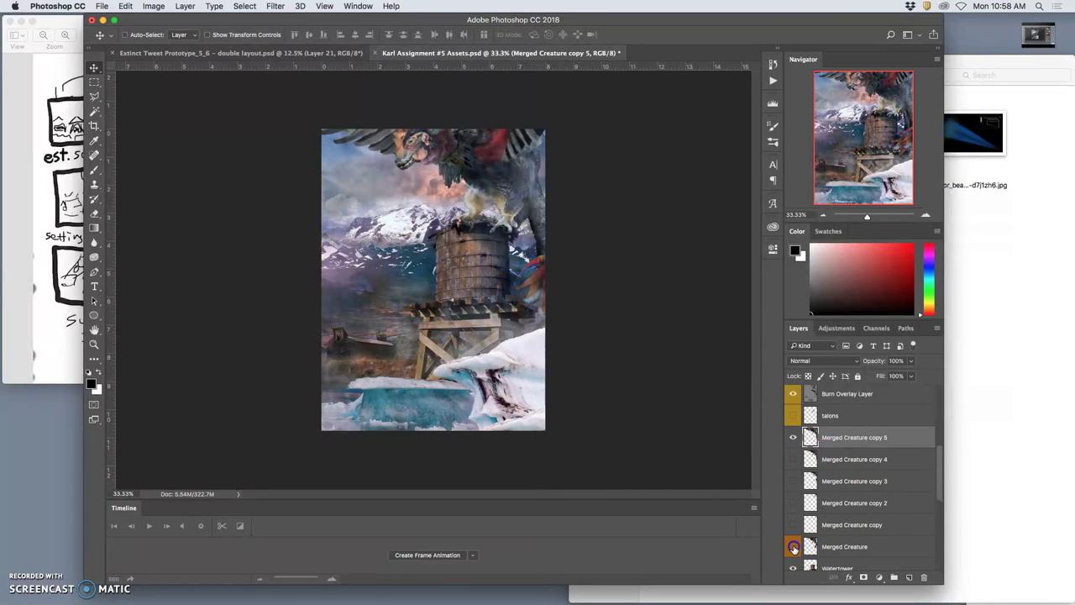
pyautogui.click(794, 548)
pyautogui.click(794, 548)
pyautogui.click(794, 548)
pyautogui.click(794, 548)
pyautogui.click(793, 437)
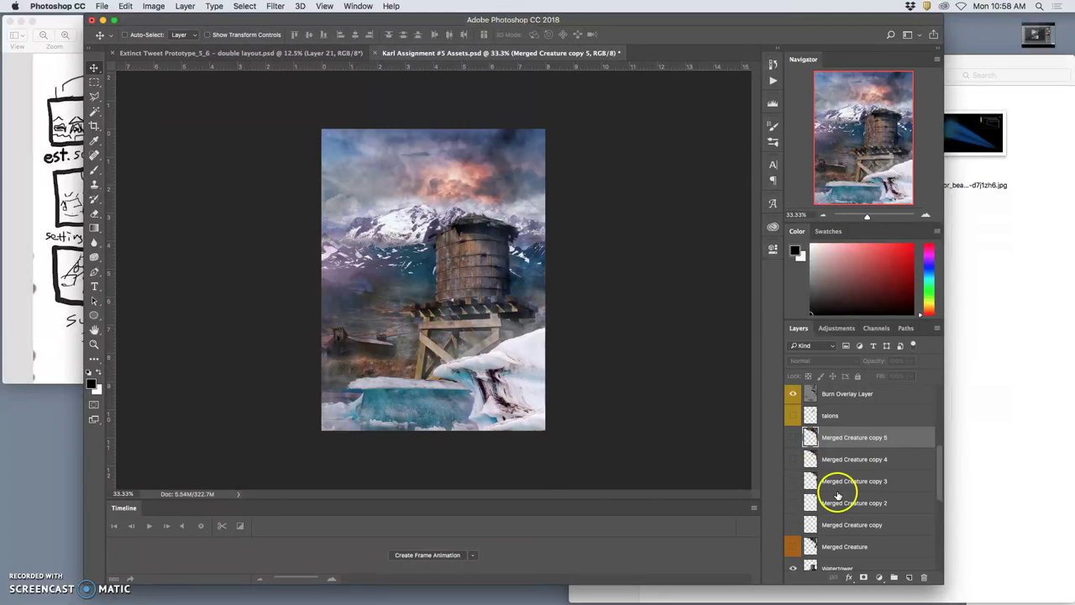
# Step: Show Final Combined Layer copy 2 and toggle Merged Creature copy 5 over it to compare the landing poses
pyautogui.scroll(-1, 835, 492)
pyautogui.scroll(-3, 836, 495)
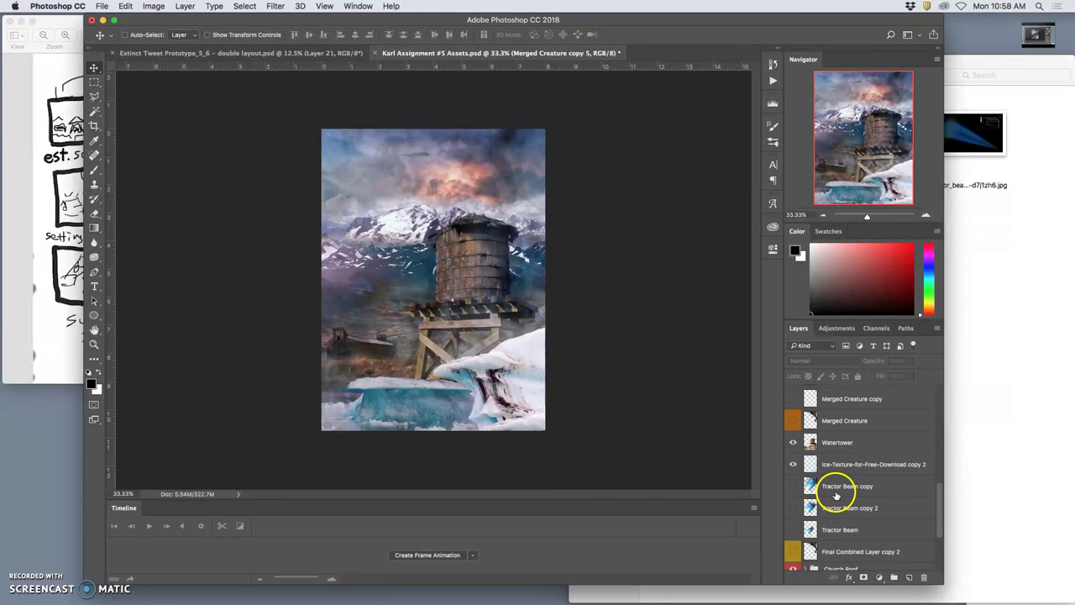
pyautogui.click(794, 548)
pyautogui.scroll(3, 843, 528)
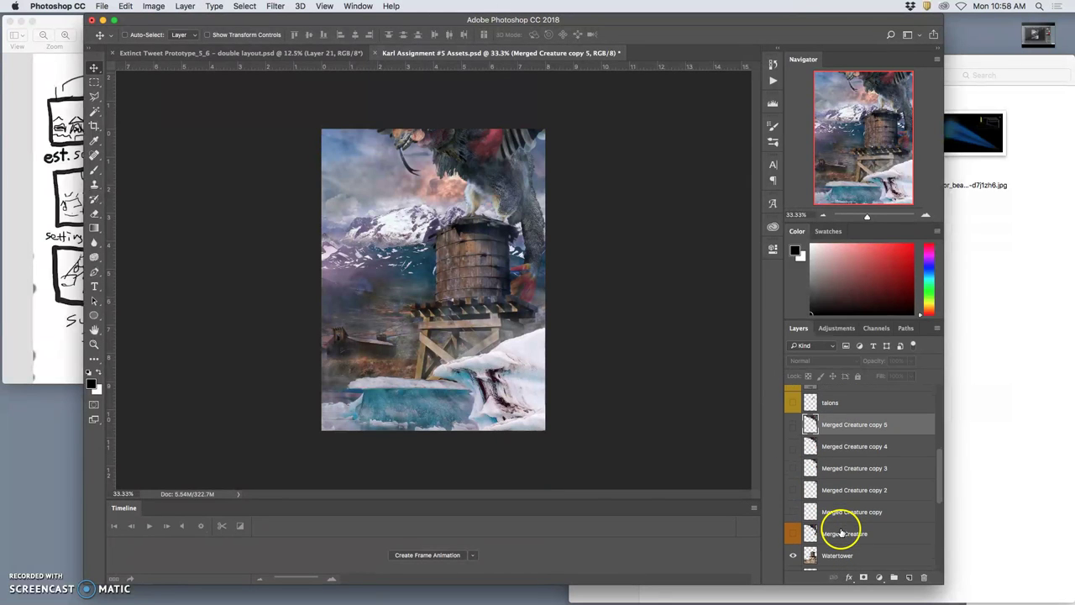
pyautogui.click(793, 413)
pyautogui.click(794, 412)
pyautogui.click(794, 413)
pyautogui.click(794, 413)
pyautogui.click(795, 413)
pyautogui.click(794, 413)
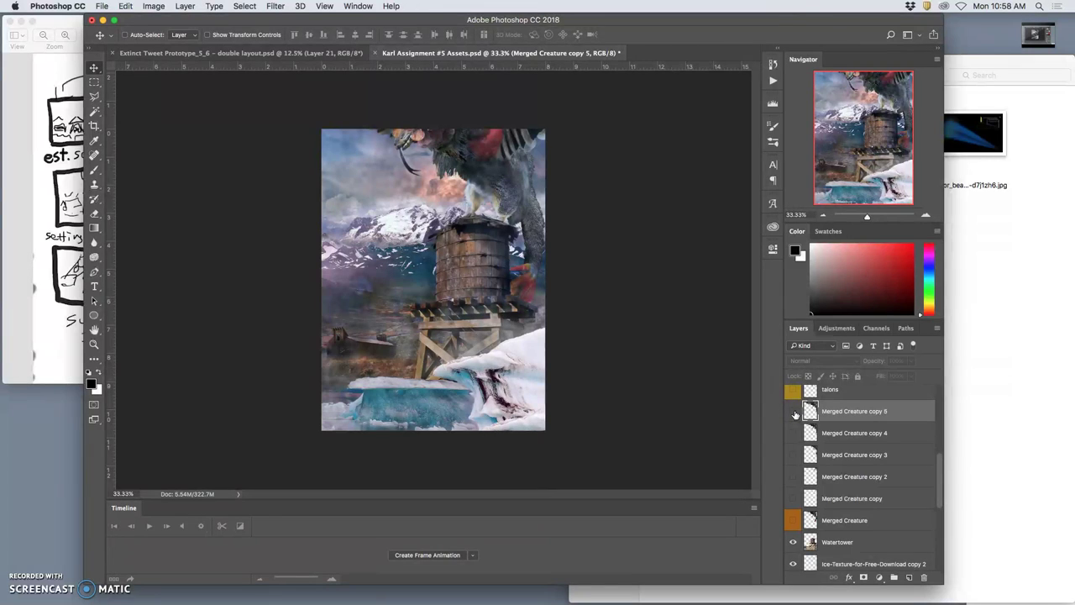
# Step: Preview the talons layer over the final creature while toggling Merged Creature copy 5, and hide talons again
pyautogui.click(794, 391)
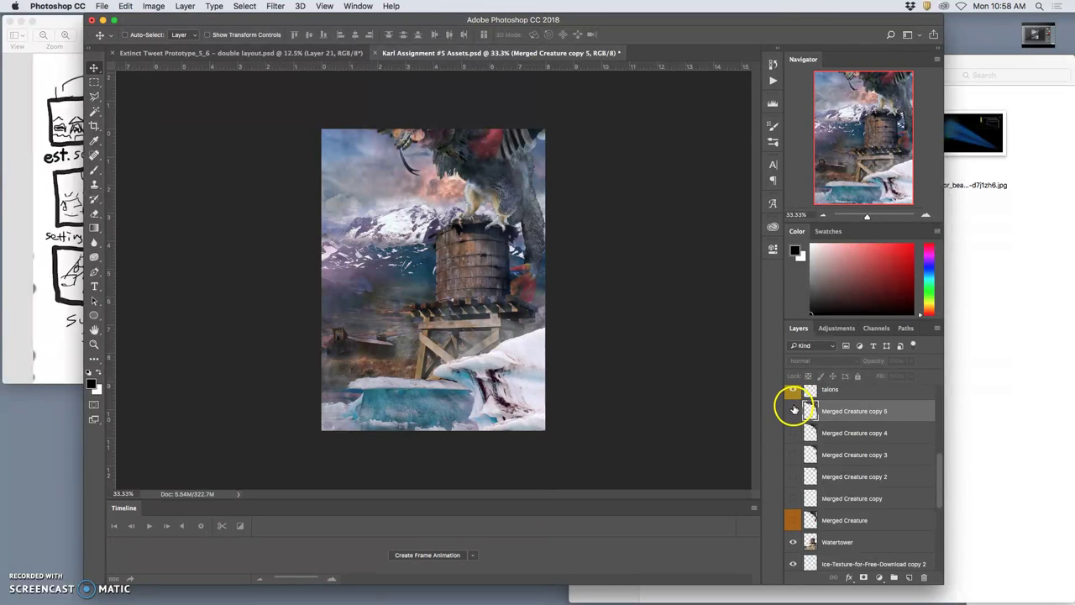
pyautogui.click(794, 411)
pyautogui.click(794, 412)
pyautogui.click(794, 412)
pyautogui.click(794, 412)
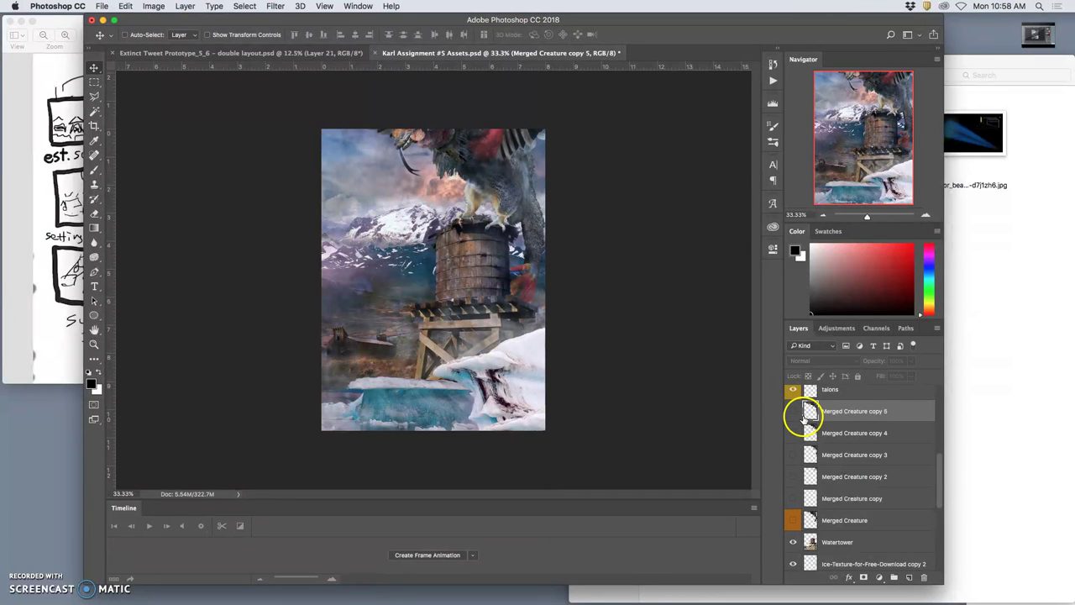
pyautogui.scroll(1, 807, 412)
pyautogui.click(795, 395)
# Step: Toggle Final Combined Layer copy 2 and then Merged Creature copy 5 to recheck the transition into the final pose
pyautogui.scroll(-5, 827, 437)
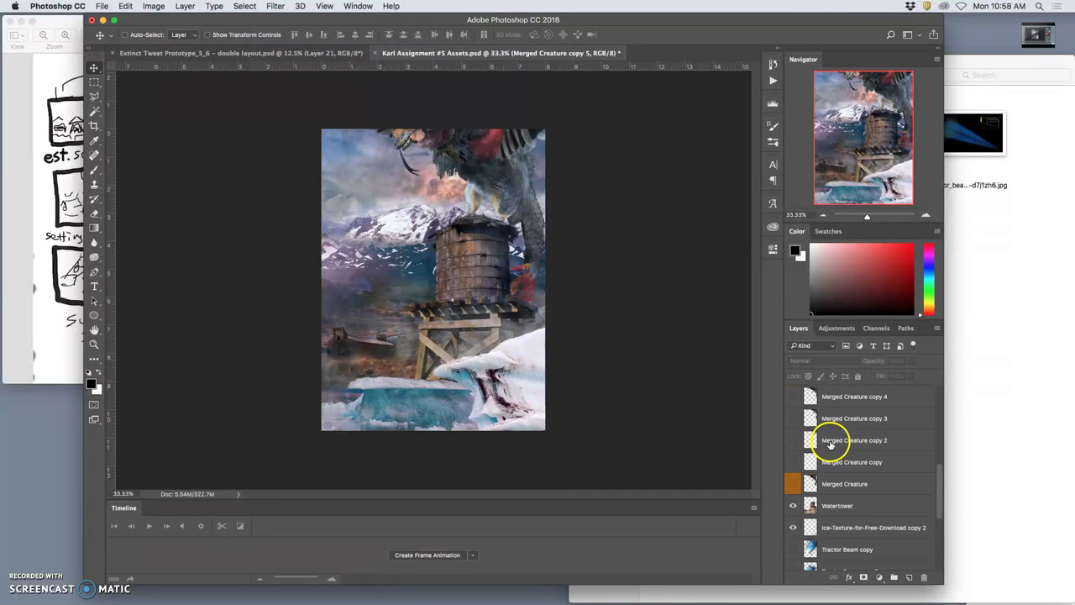
pyautogui.scroll(-1, 820, 448)
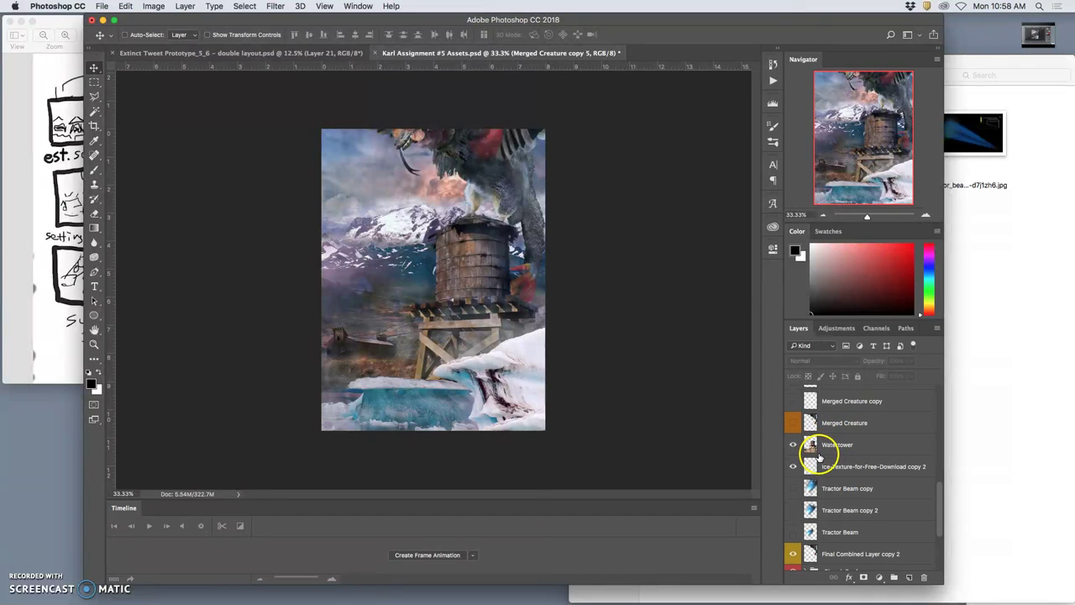
pyautogui.click(793, 557)
pyautogui.click(794, 557)
pyautogui.scroll(3, 840, 512)
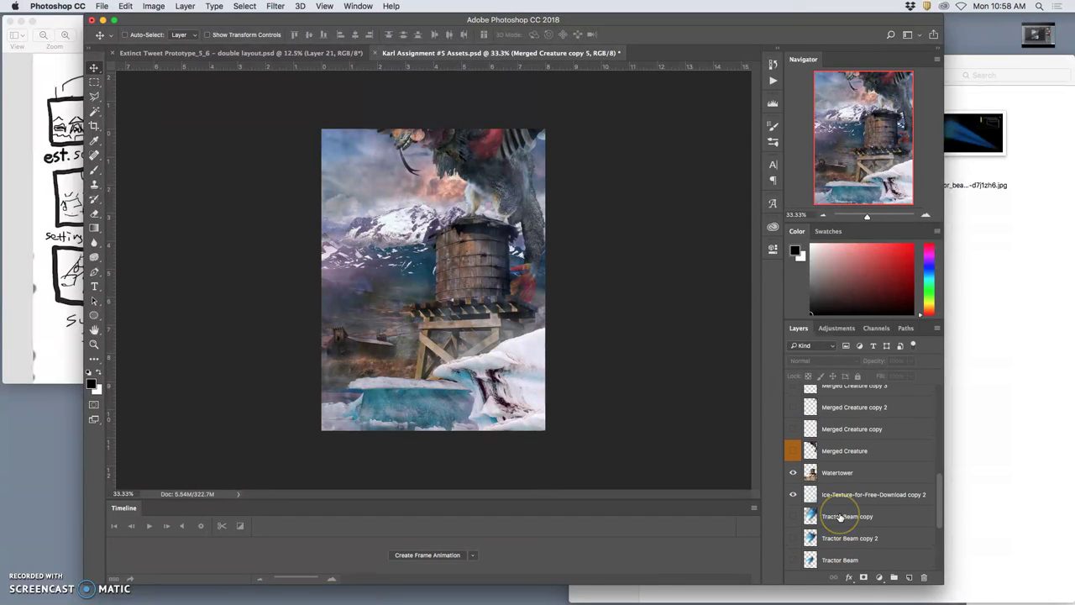
pyautogui.scroll(2, 840, 517)
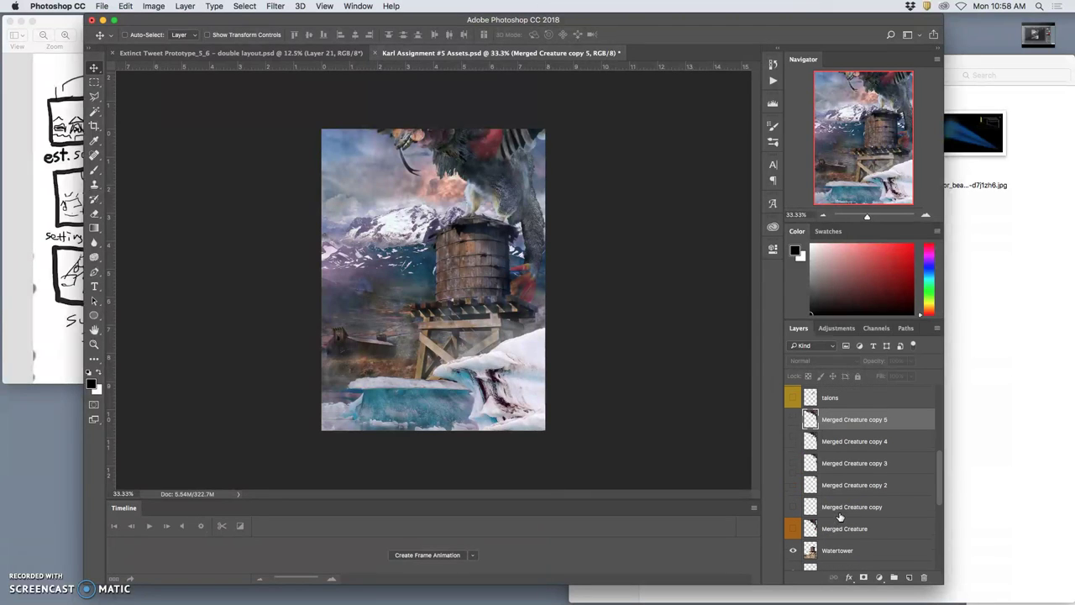
pyautogui.click(796, 430)
pyautogui.click(797, 429)
pyautogui.scroll(-1, 819, 446)
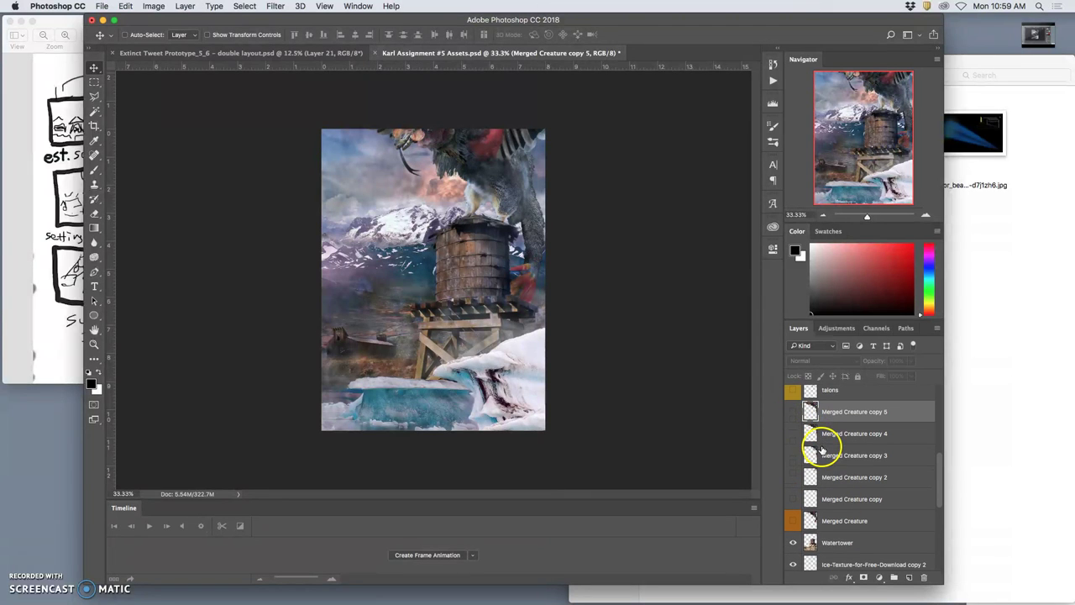
# Step: Raise the Merged Creature layer between the Burn Overlay Layer and talons, and make it visible
pyautogui.click(836, 523)
pyautogui.moveTo(834, 523)
pyautogui.mouseDown()
pyautogui.moveTo(819, 391)
pyautogui.moveTo(827, 452)
pyautogui.moveTo(825, 428)
pyautogui.mouseUp()
pyautogui.click(792, 435)
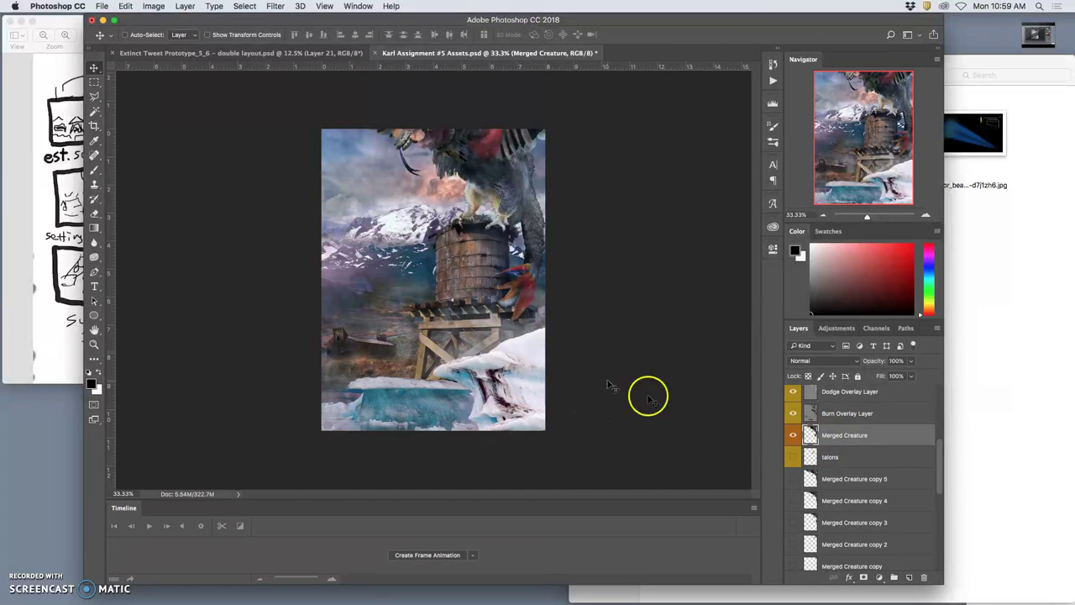
# Step: Show the Tractor Beam copy layer behind the water tower and save the document
pyautogui.scroll(-1, 830, 510)
pyautogui.scroll(-3, 830, 512)
pyautogui.click(793, 560)
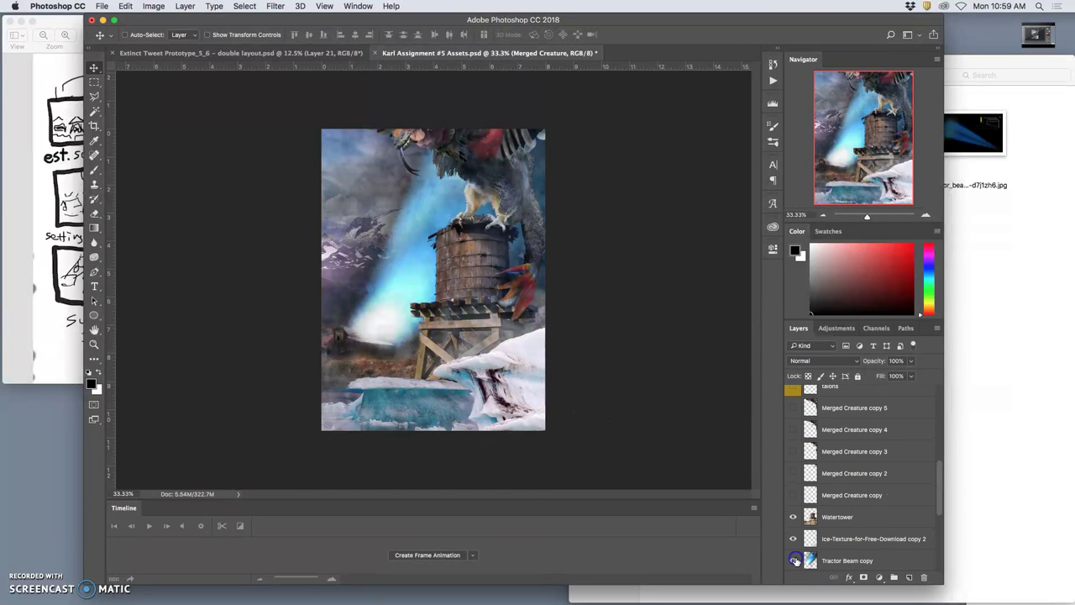
pyautogui.scroll(4, 860, 410)
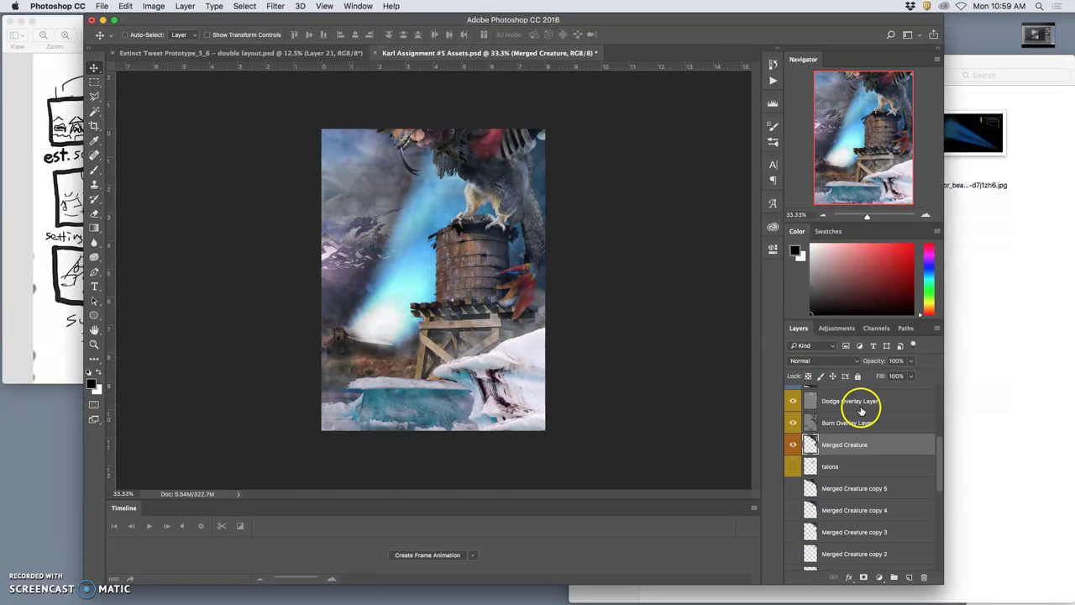
pyautogui.press('cmd+s')
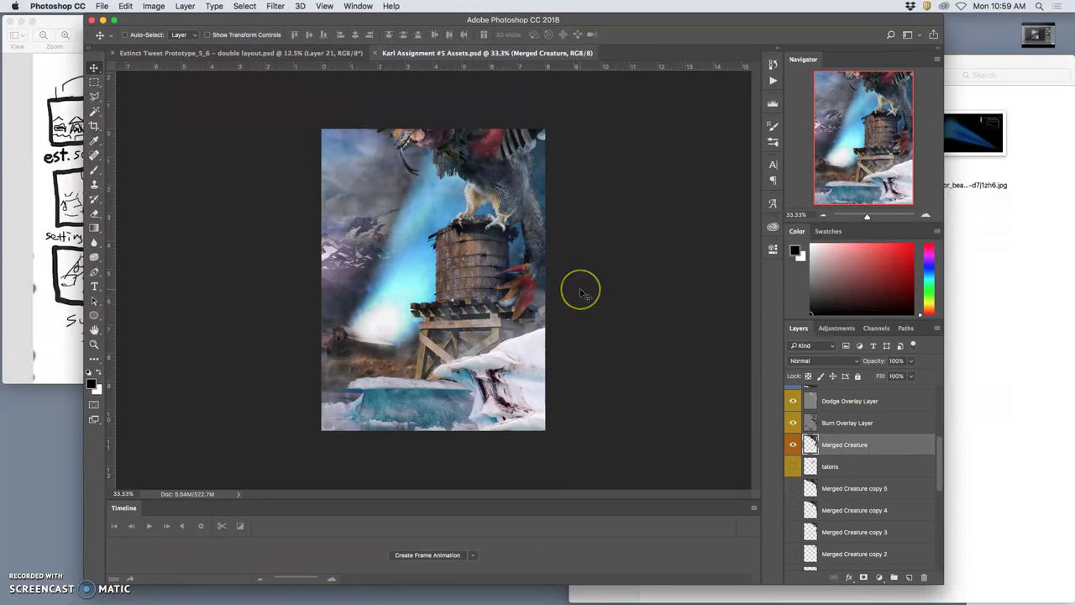
# Step: Duplicate the Merged Creature layer and start a Puppet Warp on the copy, pinning the left wing, chest, talons and tail
pyautogui.press('cmd+j')
pyautogui.moveTo(420, 179); pyautogui.dragTo(391, 168)
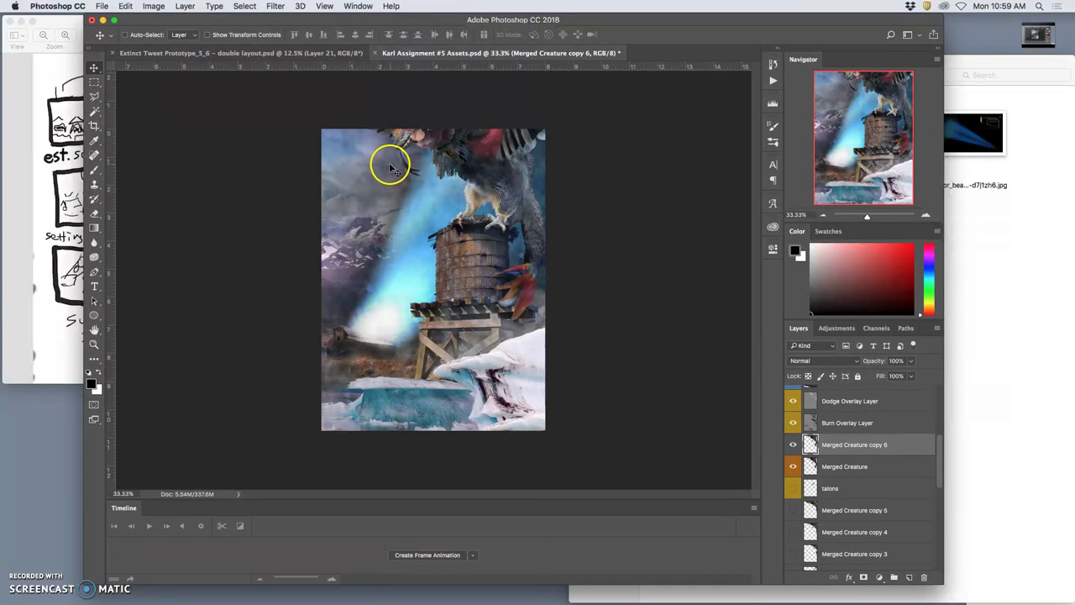
pyautogui.click(126, 6)
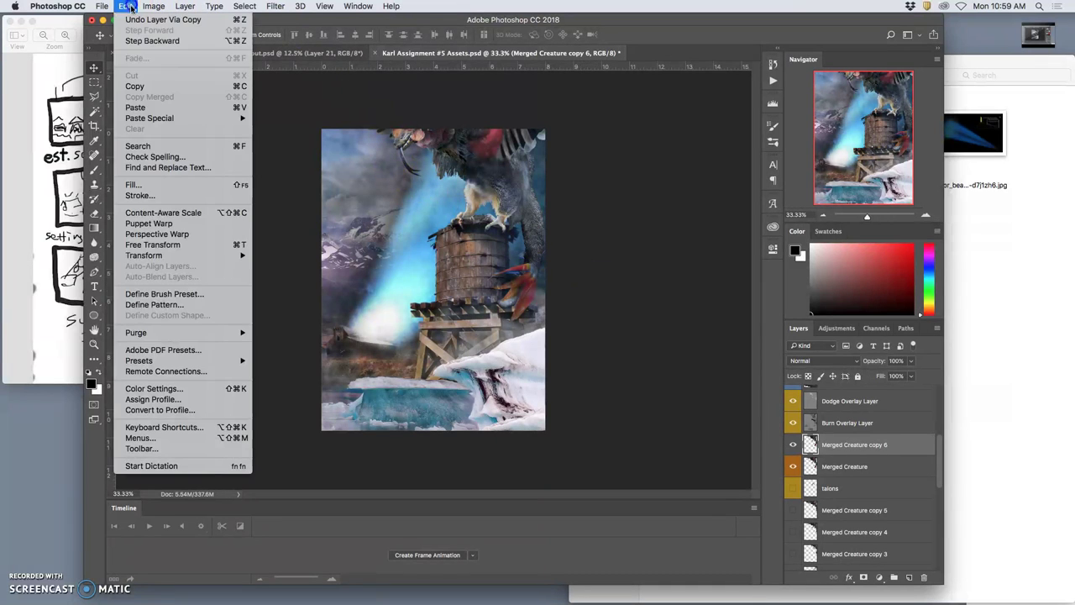
pyautogui.click(150, 223)
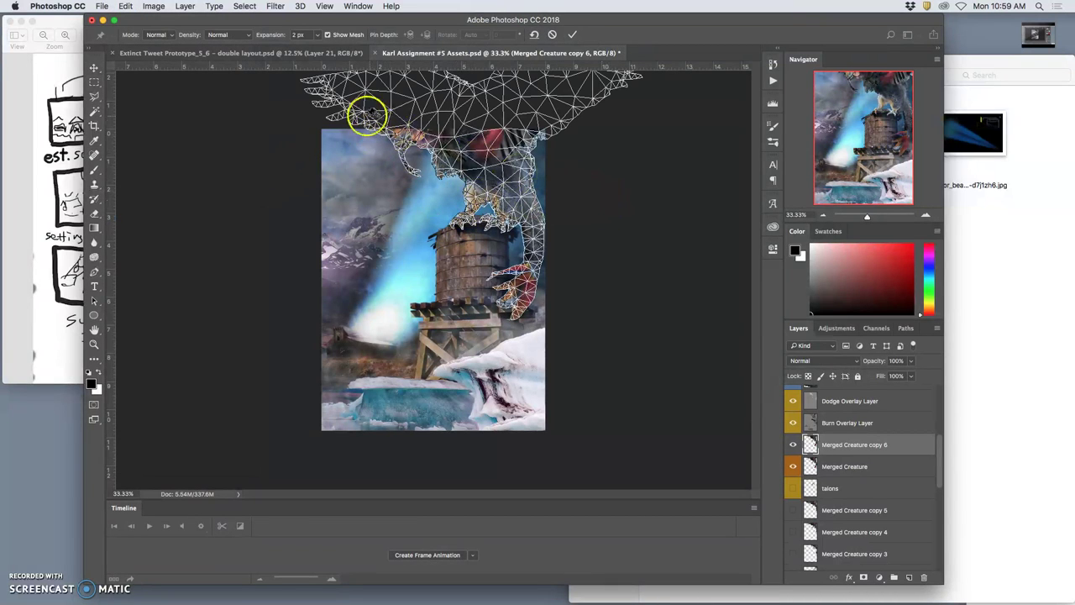
pyautogui.click(363, 100)
pyautogui.click(465, 165)
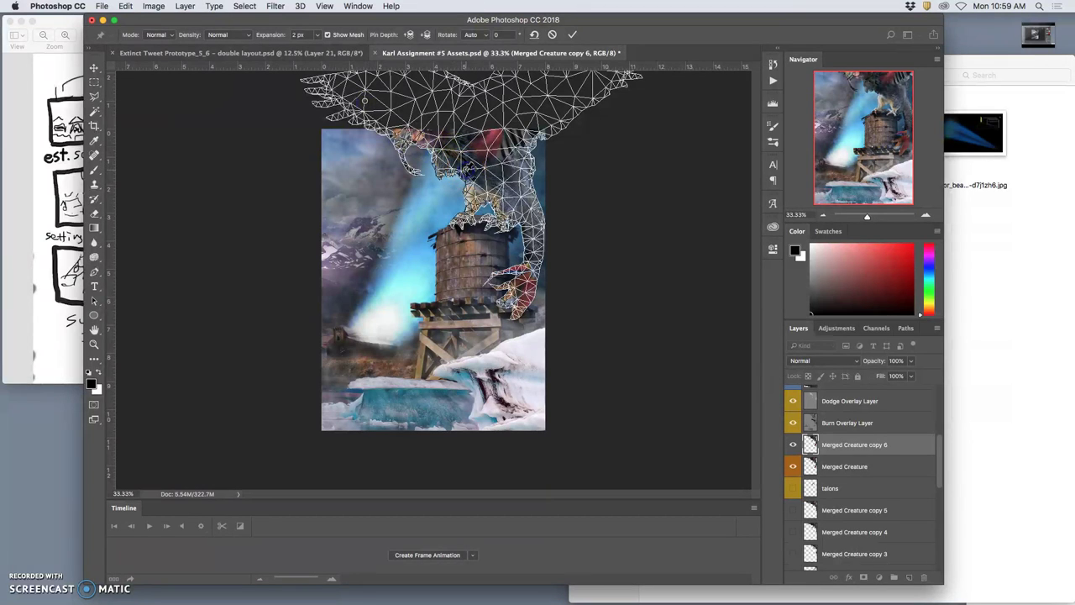
pyautogui.click(472, 211)
pyautogui.click(503, 218)
pyautogui.click(531, 238)
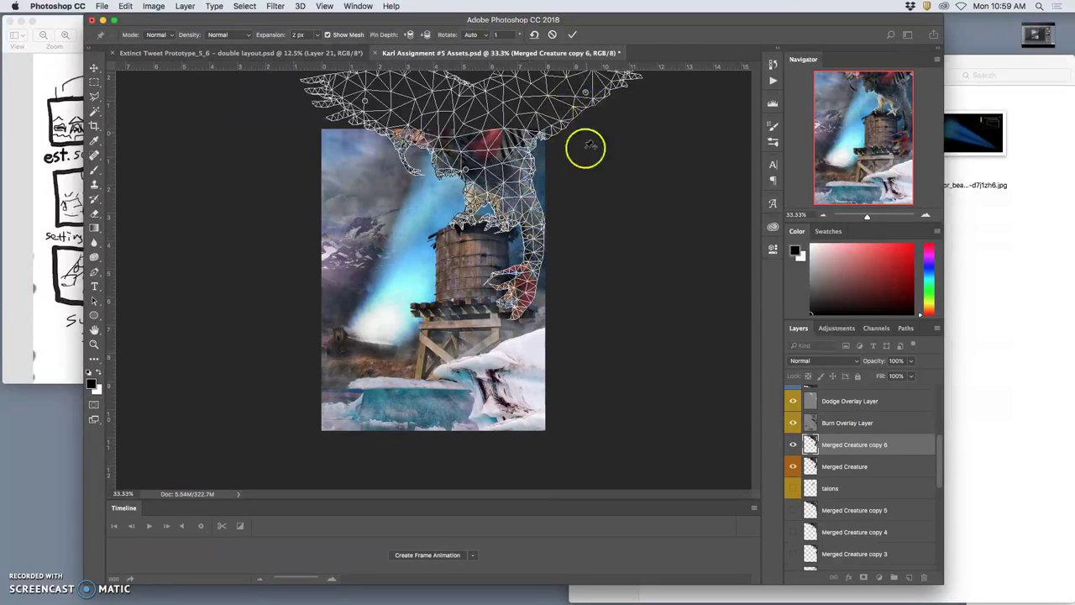
# Step: Swing the creature's tail outward, lower the left wing slightly and the right wing further, and apply the Puppet Warp
pyautogui.moveTo(530, 237); pyautogui.dragTo(533, 231)
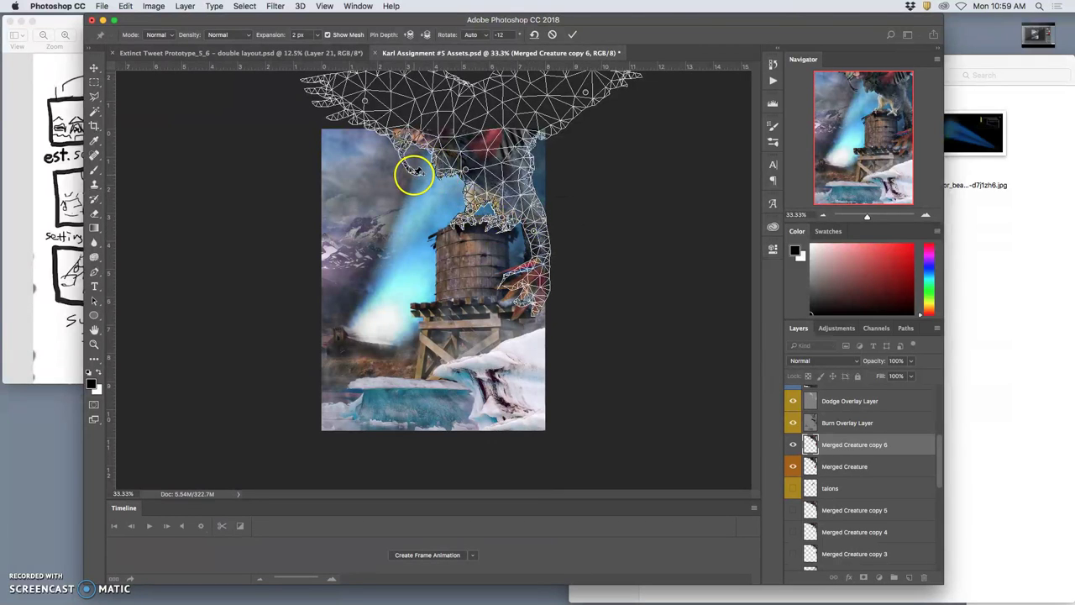
pyautogui.moveTo(415, 177); pyautogui.dragTo(402, 168)
pyautogui.moveTo(378, 102); pyautogui.dragTo(362, 112)
pyautogui.moveTo(402, 167); pyautogui.dragTo(409, 169)
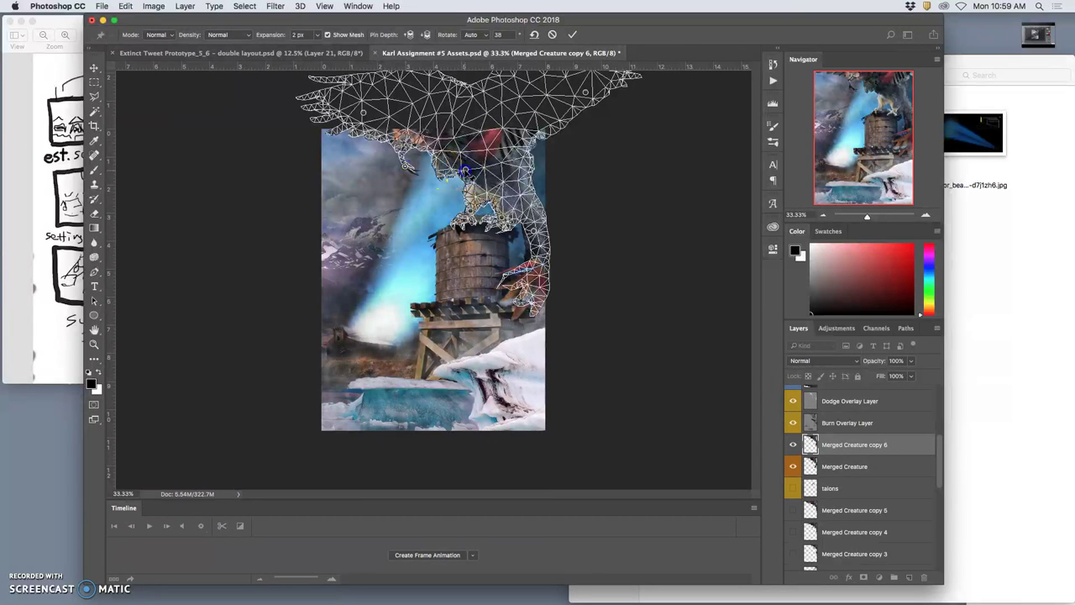
pyautogui.moveTo(464, 173); pyautogui.dragTo(465, 171)
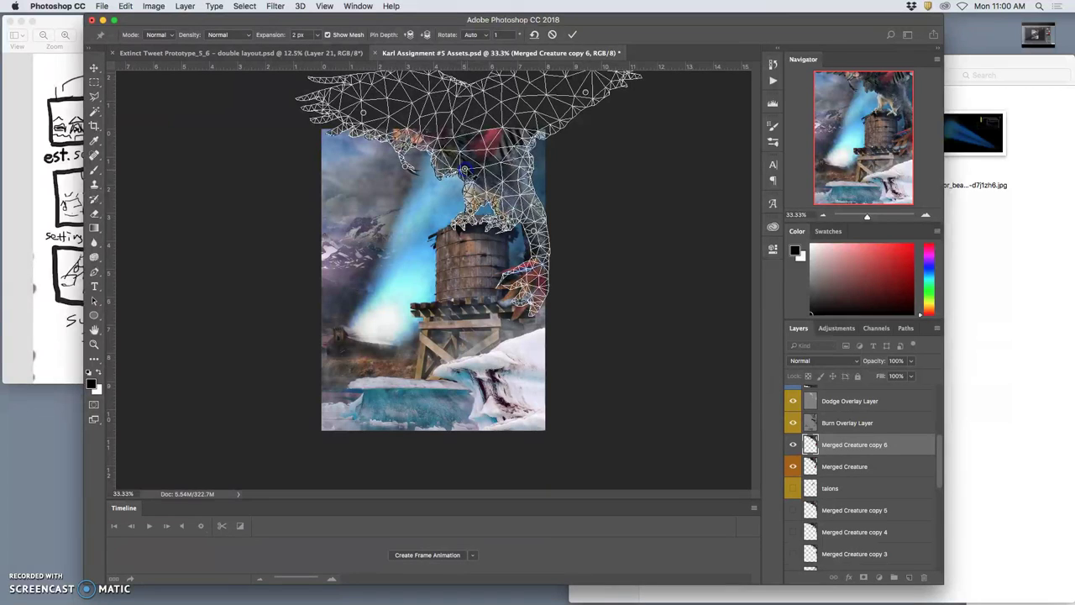
pyautogui.moveTo(588, 94); pyautogui.dragTo(588, 140)
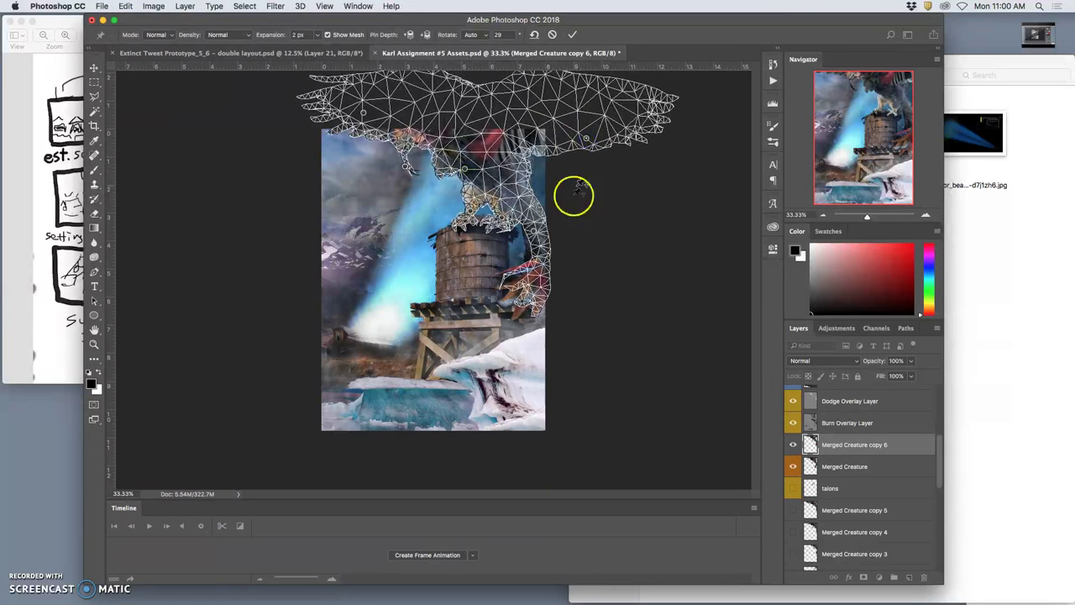
pyautogui.moveTo(535, 229); pyautogui.dragTo(500, 214)
pyautogui.press('Return')
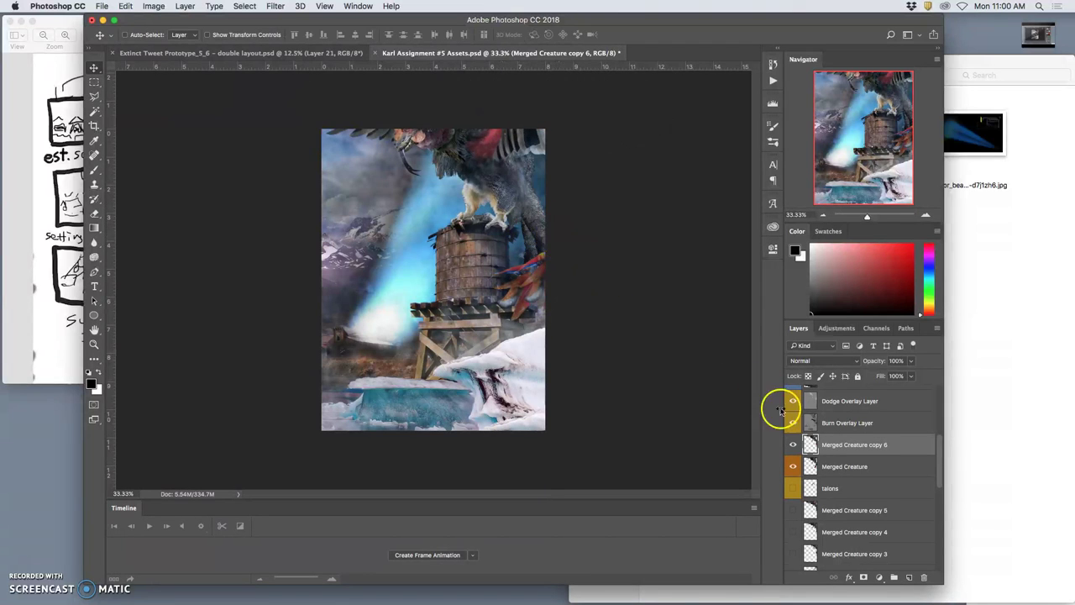
# Step: Toggle Merged Creature and Merged Creature copy 6 to compare the poses, leaving only copy 6 of the two shown
pyautogui.click(793, 469)
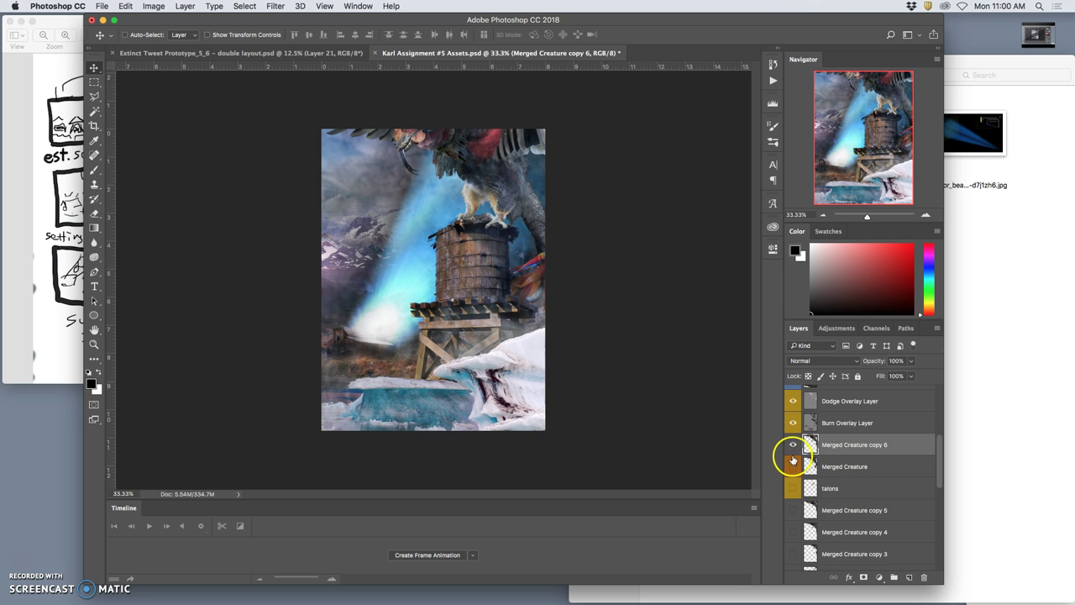
pyautogui.click(793, 447)
pyautogui.click(793, 446)
pyautogui.click(793, 467)
pyautogui.click(793, 466)
pyautogui.click(793, 465)
pyautogui.click(793, 466)
pyautogui.click(793, 466)
pyautogui.click(794, 466)
pyautogui.click(793, 446)
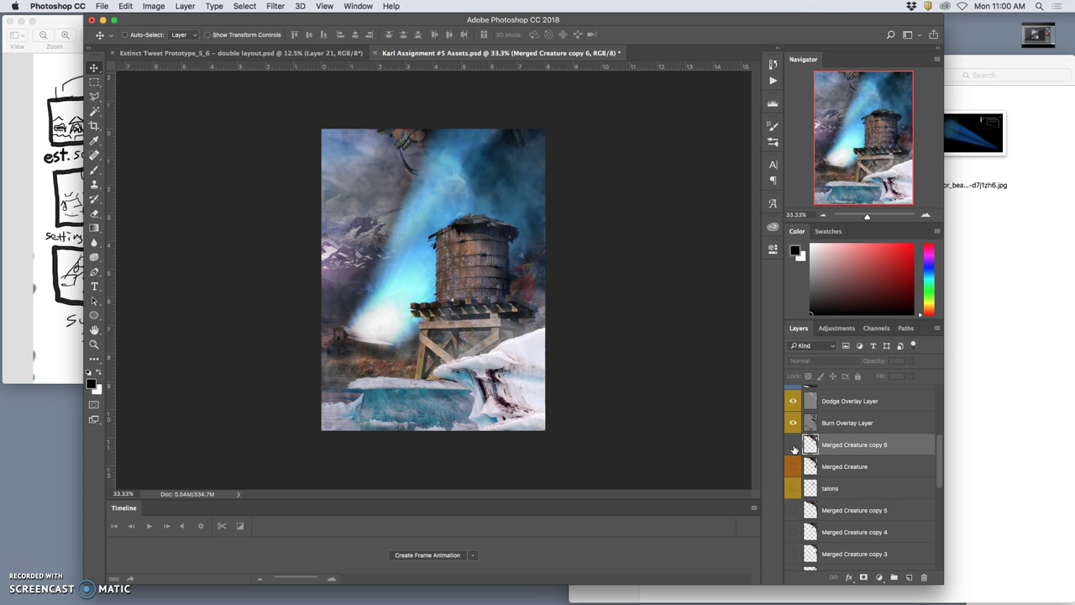
pyautogui.click(793, 446)
pyautogui.click(793, 466)
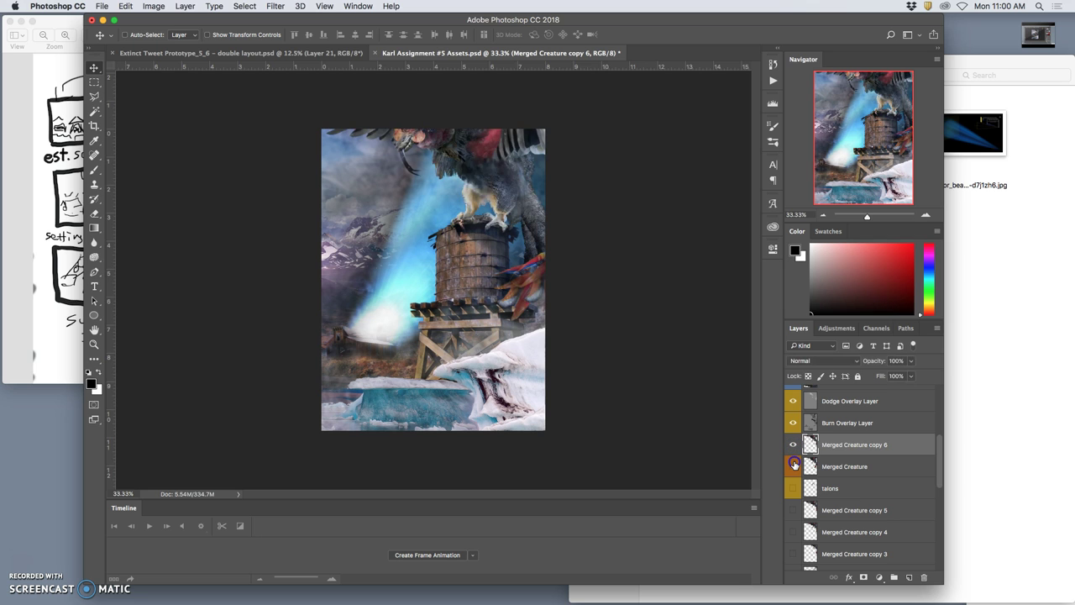
pyautogui.click(794, 465)
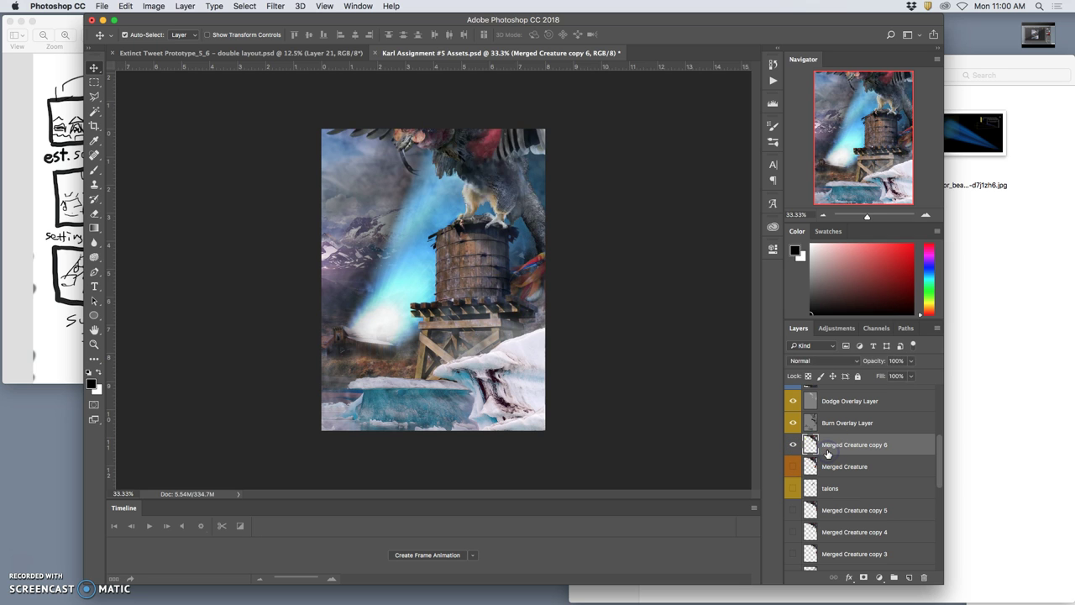
# Step: Duplicate Merged Creature copy 6 and start a Puppet Warp on the new layer, placing a pin on the left wing
pyautogui.press('super+j')
pyautogui.press('super')
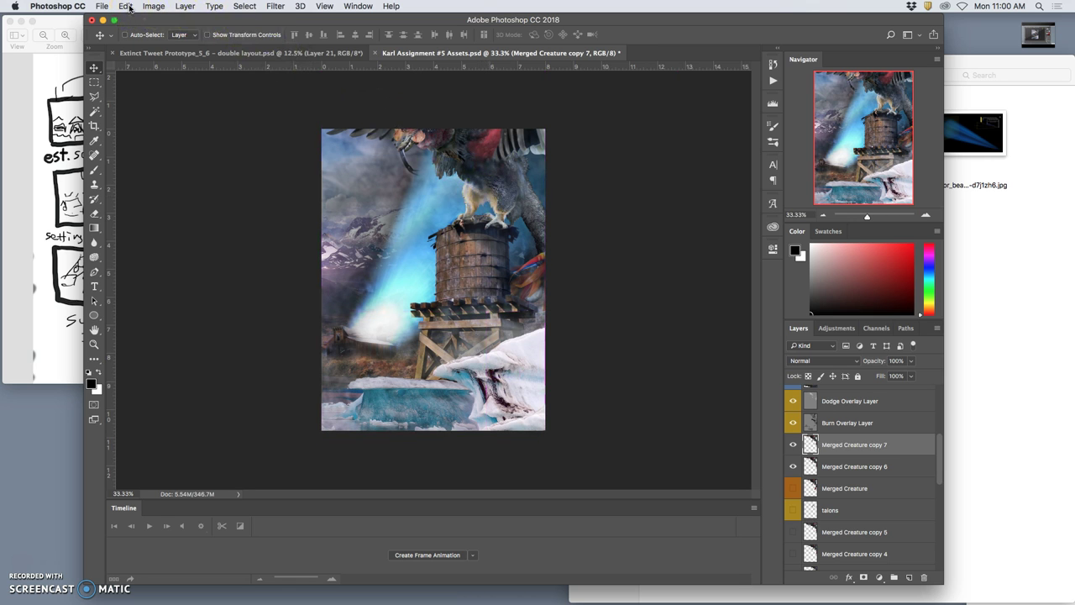
pyautogui.click(125, 6)
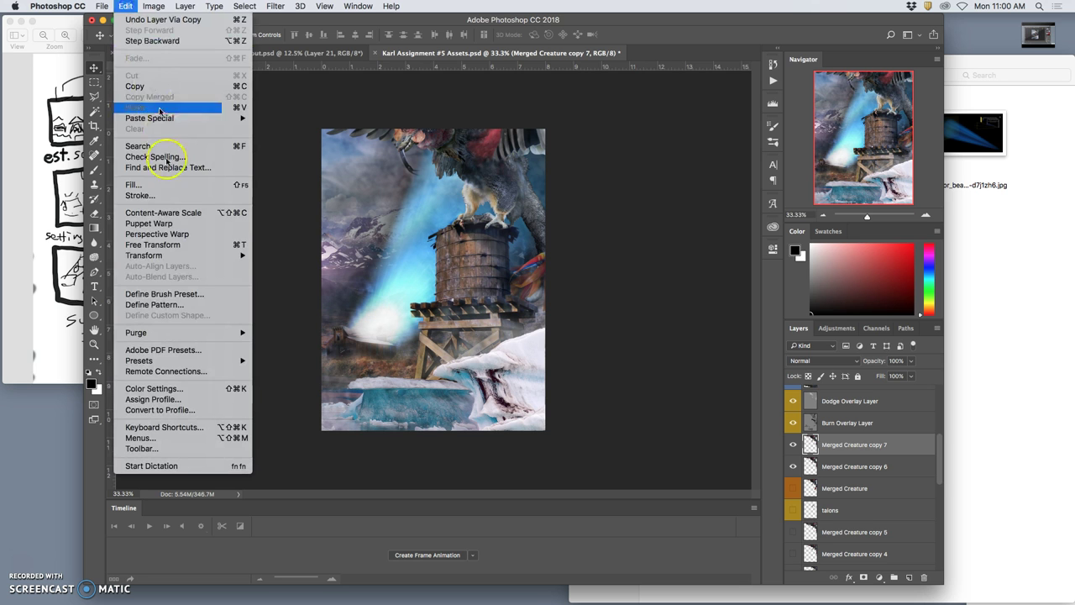
pyautogui.click(145, 220)
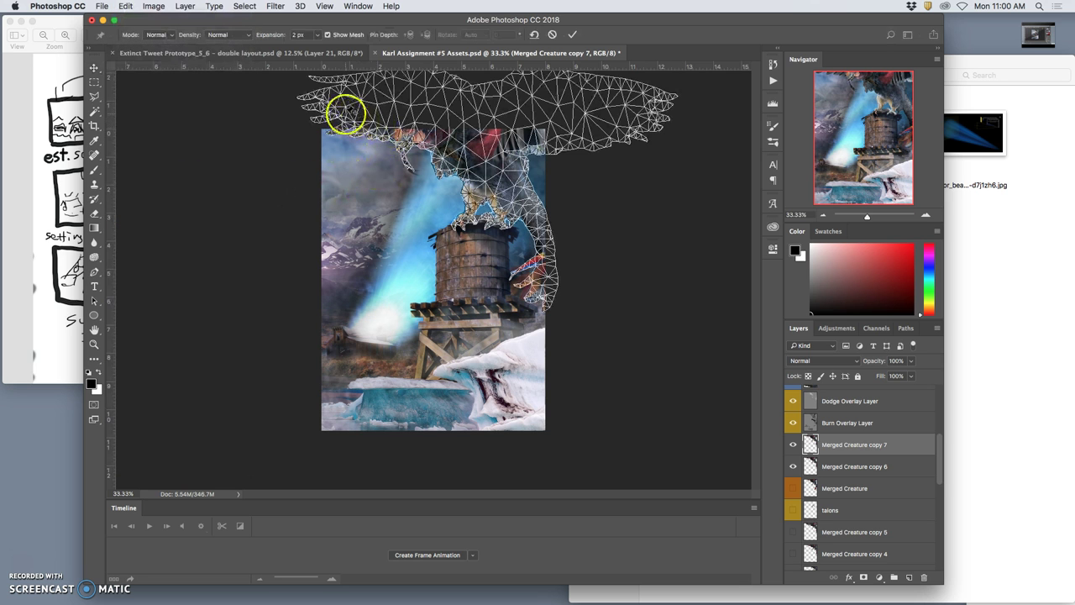
pyautogui.click(346, 114)
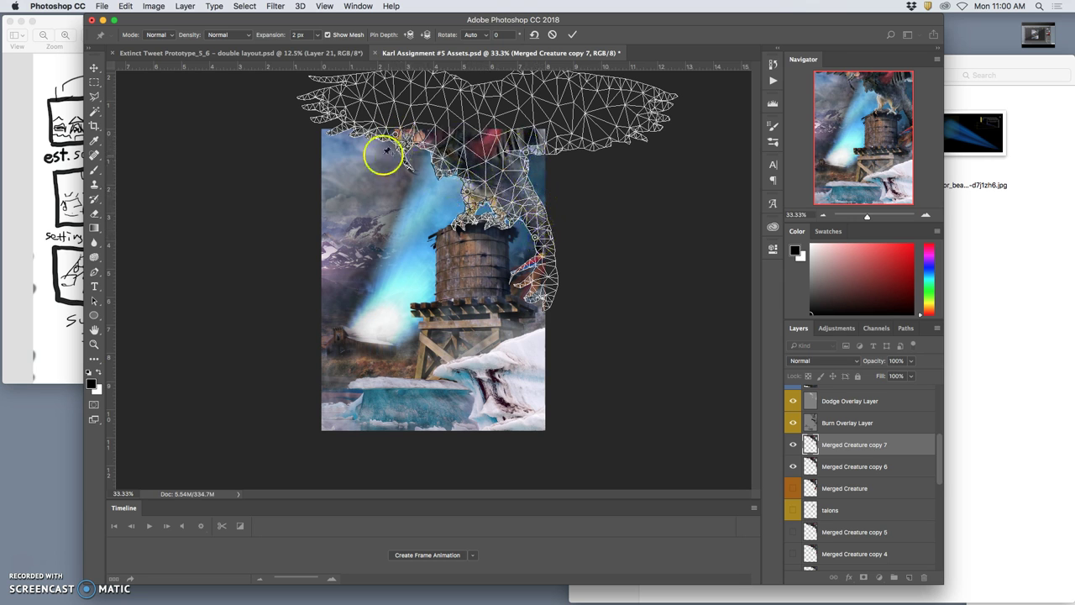
# Step: Bend both of the creature's wings downward and swing the tail up and outward to the right
pyautogui.moveTo(342, 114); pyautogui.dragTo(397, 169)
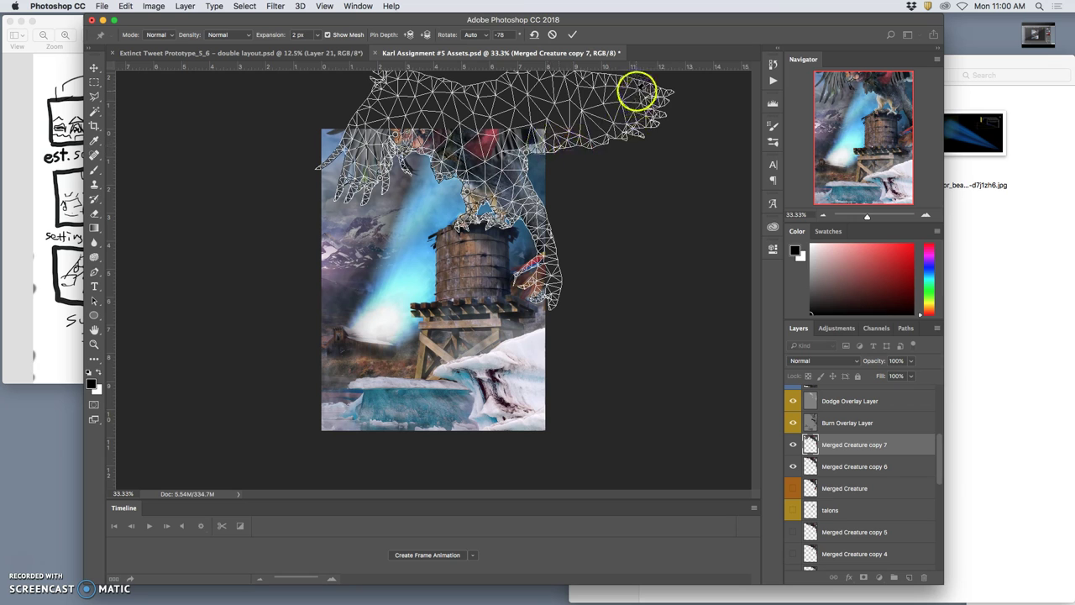
pyautogui.moveTo(636, 91); pyautogui.dragTo(598, 161)
pyautogui.moveTo(537, 238); pyautogui.dragTo(467, 185)
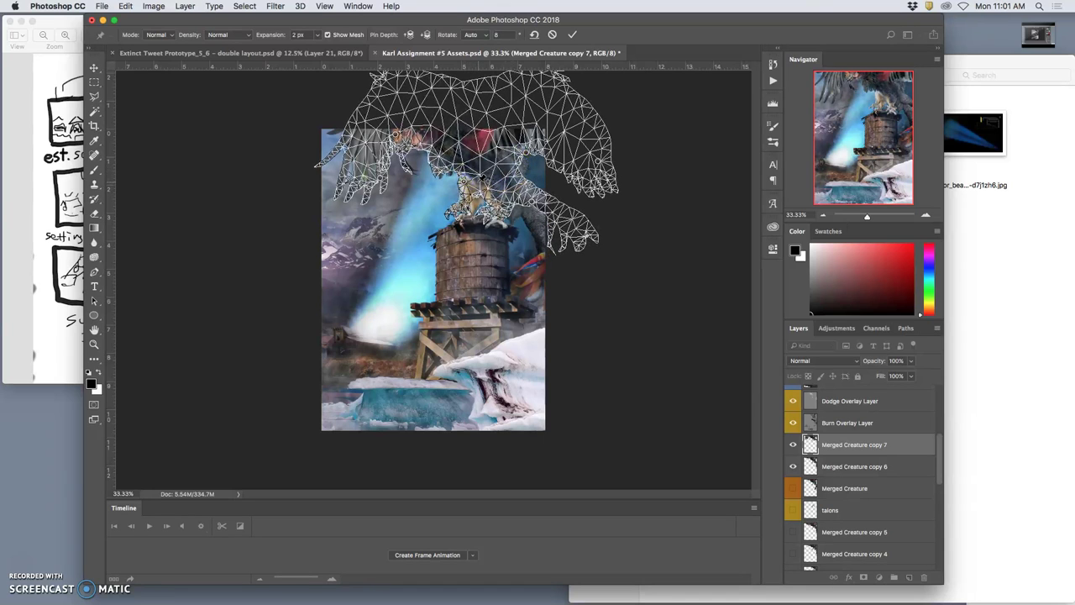
# Step: Nudge the pins around the creature's head, apply the Puppet Warp, and toggle Merged Creature copy 7 to check the pose
pyautogui.click(409, 168)
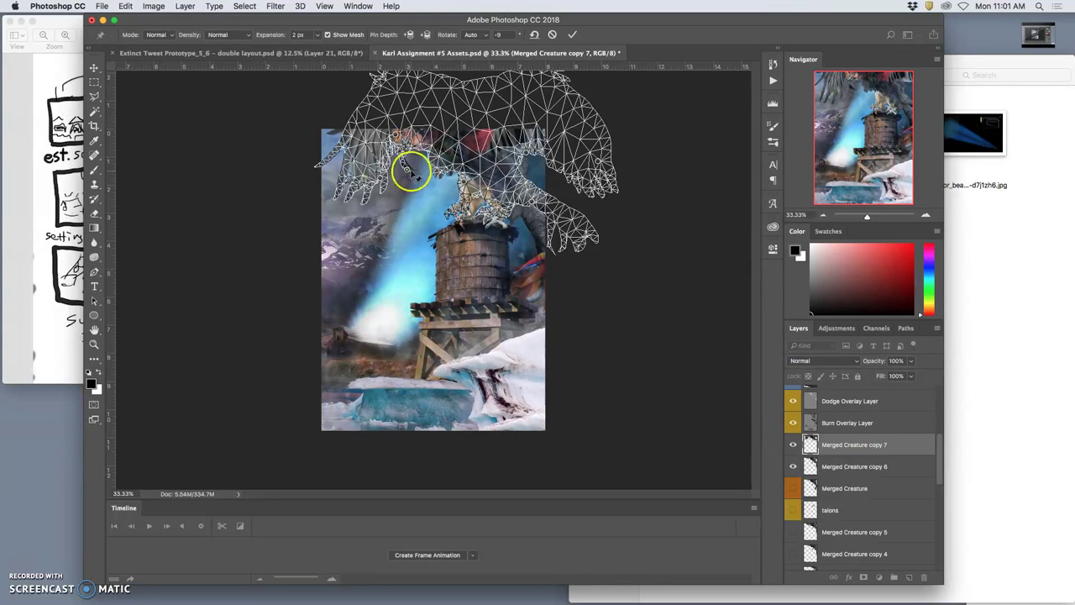
pyautogui.moveTo(408, 168); pyautogui.dragTo(404, 165)
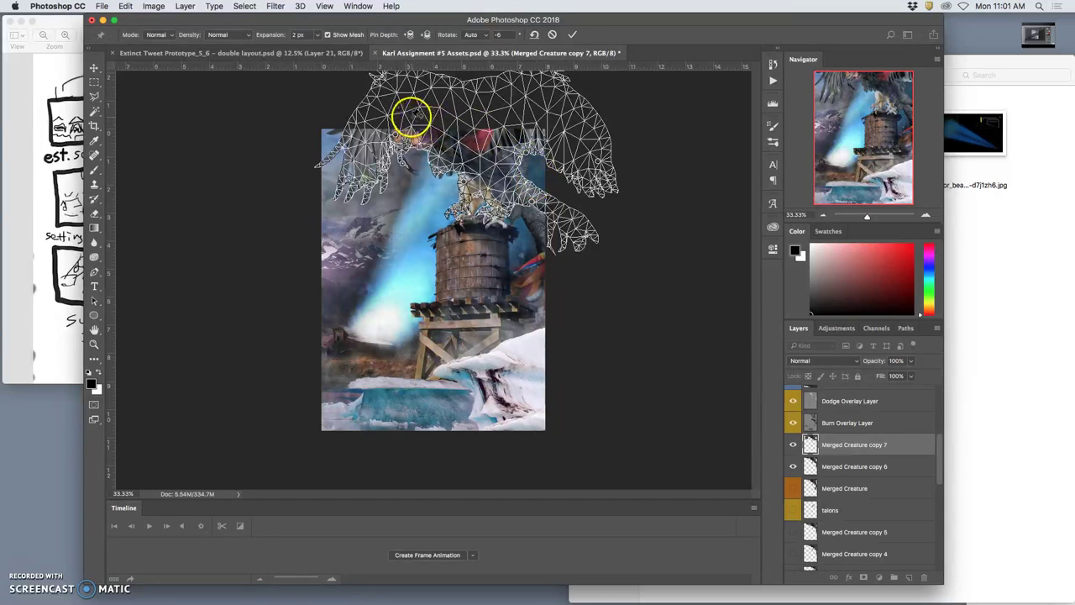
pyautogui.moveTo(412, 116); pyautogui.dragTo(411, 112)
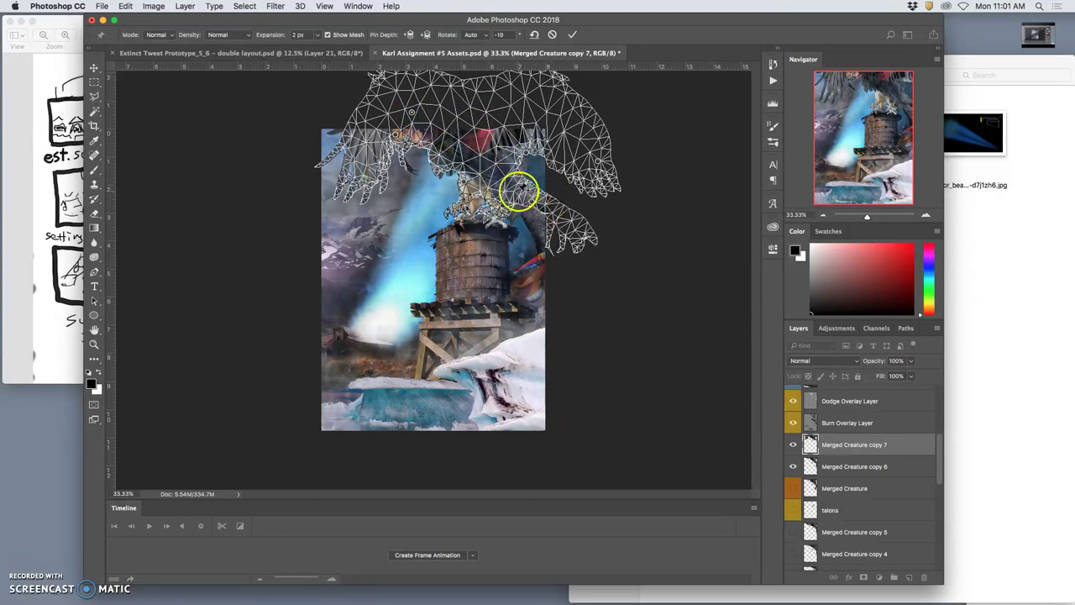
pyautogui.press('Return')
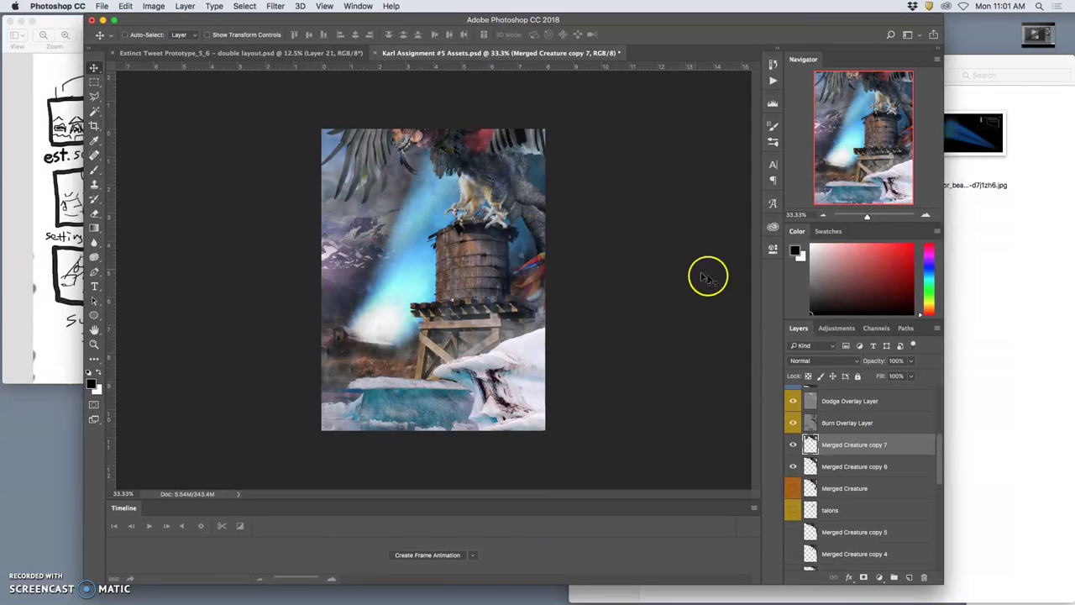
pyautogui.click(792, 445)
pyautogui.click(792, 445)
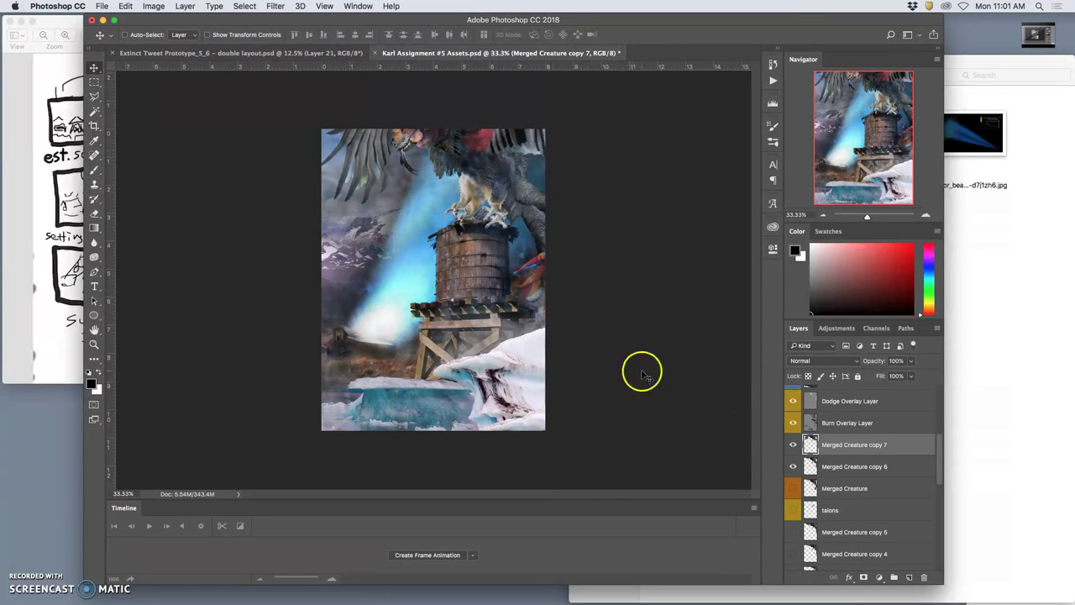
# Step: Duplicate Merged Creature copy 7 and start a Puppet Warp on the new layer, pinning the left wing tip and the right wing
pyautogui.press('super+j')
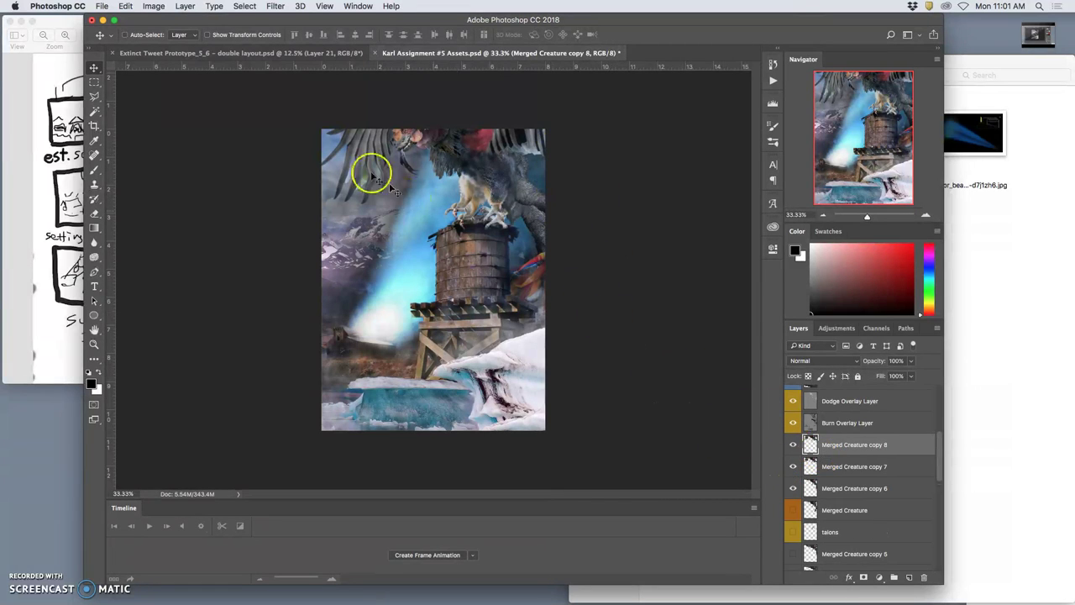
pyautogui.click(125, 6)
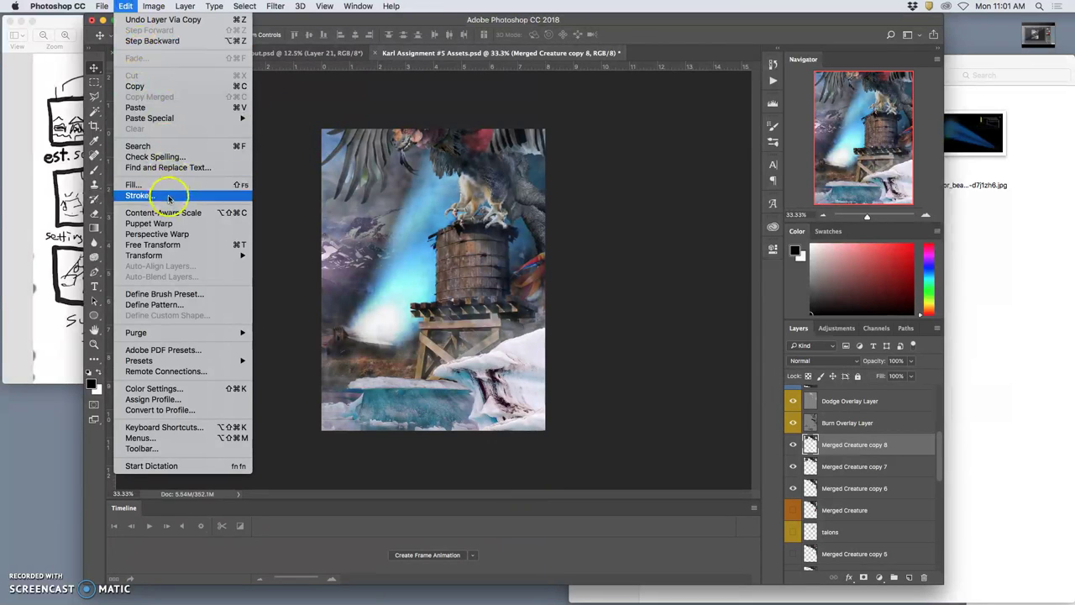
pyautogui.click(168, 224)
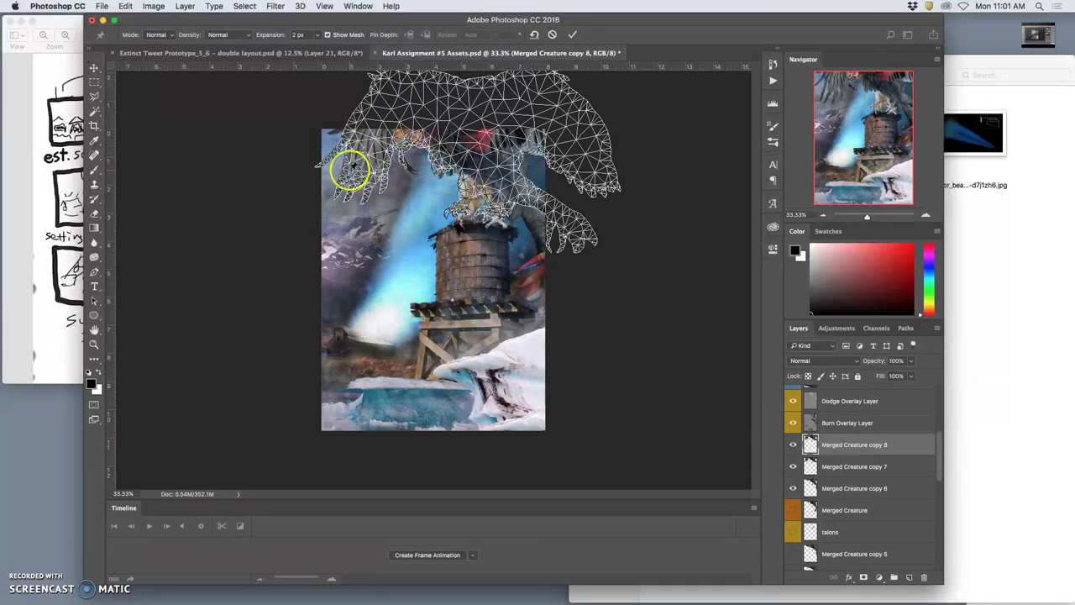
pyautogui.click(344, 173)
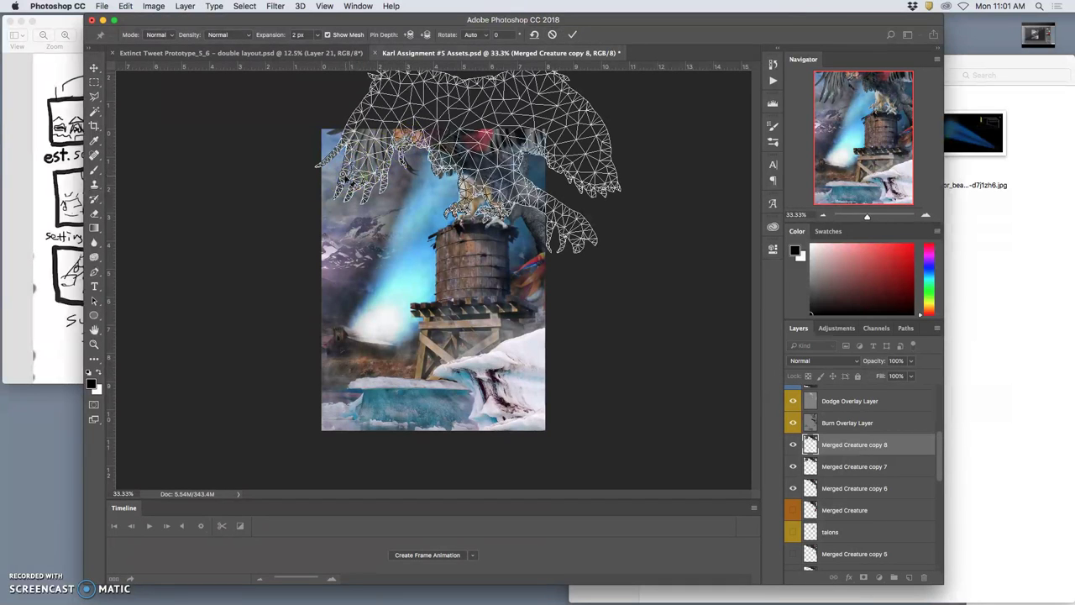
pyautogui.moveTo(344, 173); pyautogui.dragTo(345, 181)
pyautogui.click(559, 90)
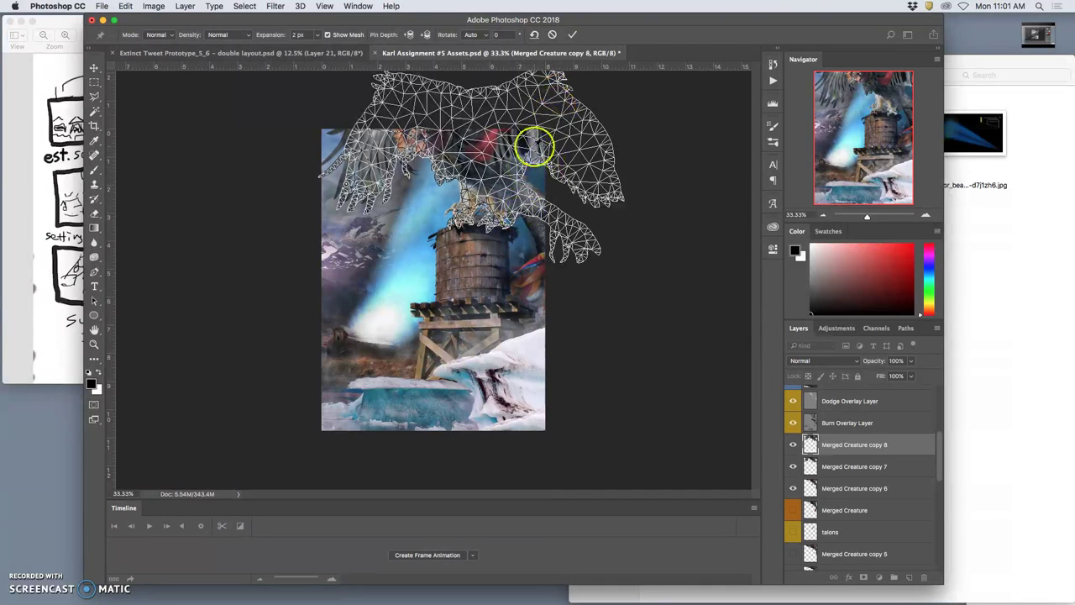
# Step: Raise the right wing, pull the left wing further down, adjust the talons, and apply the Puppet Warp
pyautogui.moveTo(561, 90); pyautogui.dragTo(547, 65)
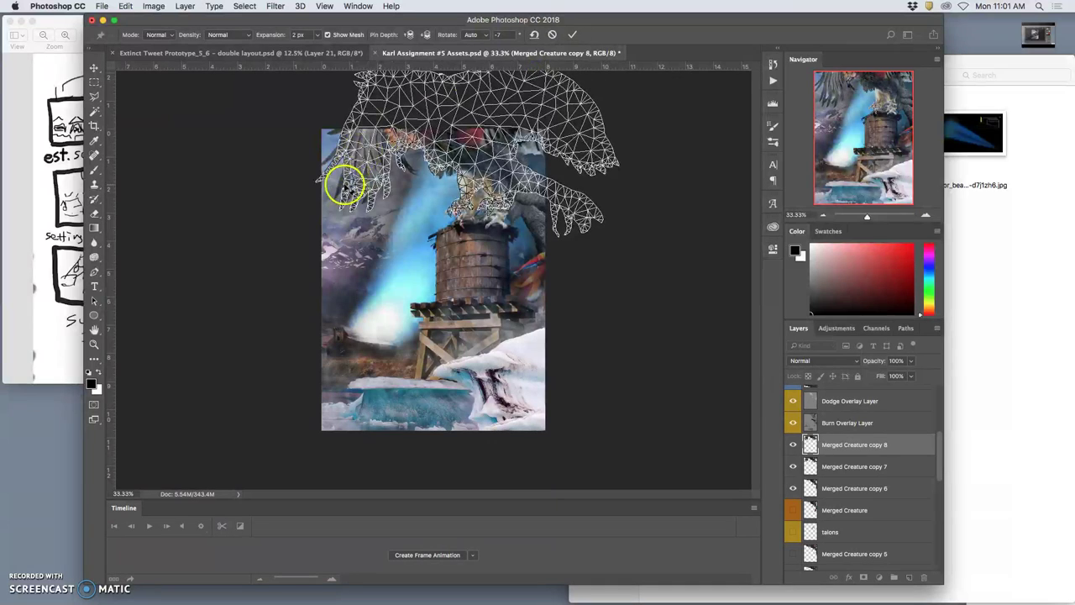
pyautogui.moveTo(345, 187); pyautogui.dragTo(348, 203)
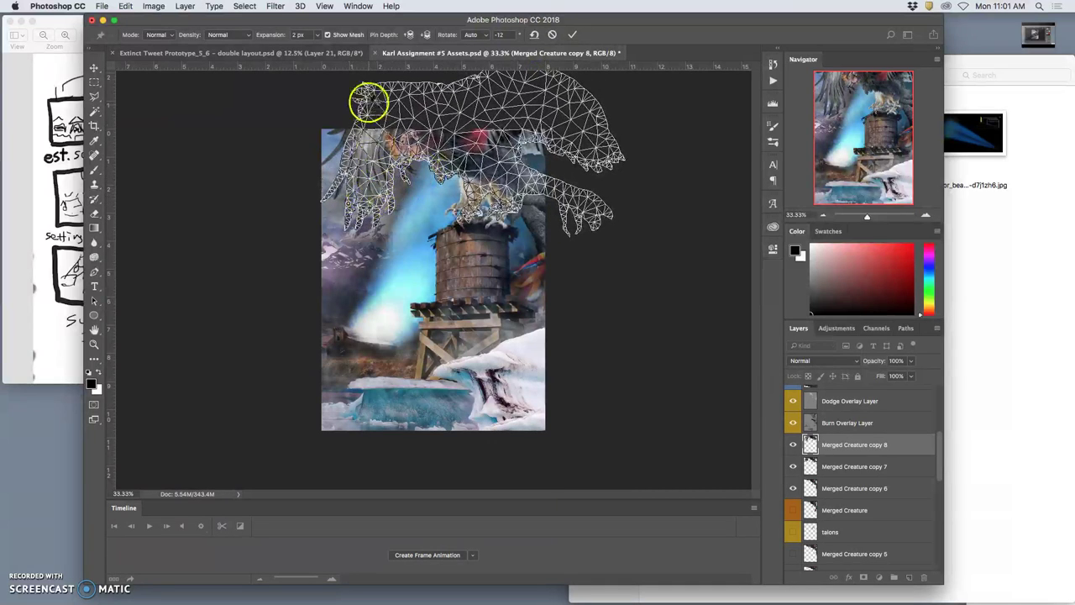
pyautogui.moveTo(368, 100); pyautogui.dragTo(376, 98)
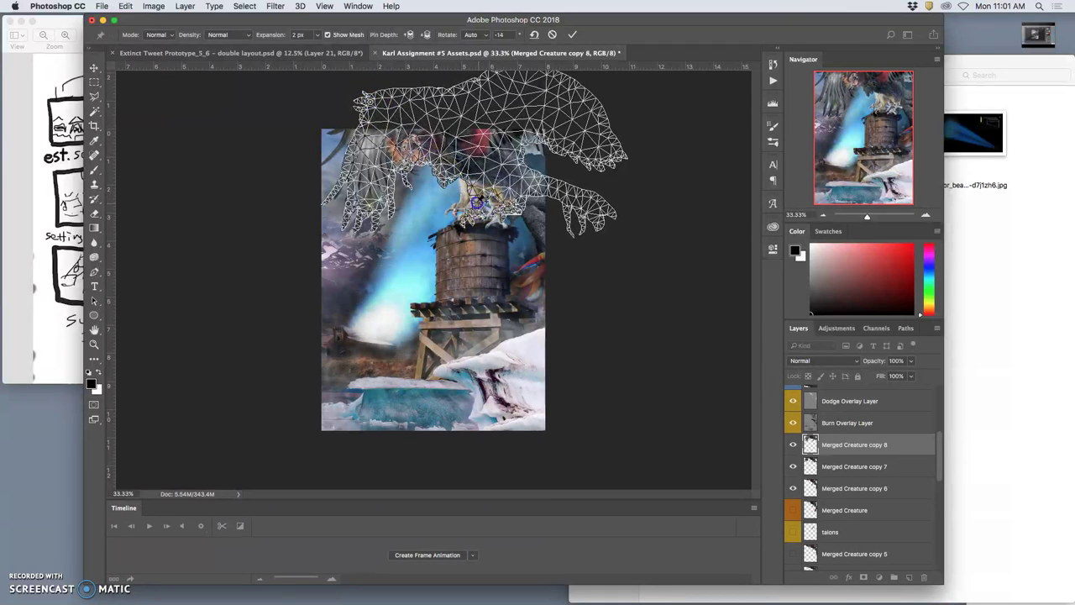
pyautogui.moveTo(475, 201); pyautogui.dragTo(605, 155)
pyautogui.moveTo(509, 213); pyautogui.dragTo(499, 215)
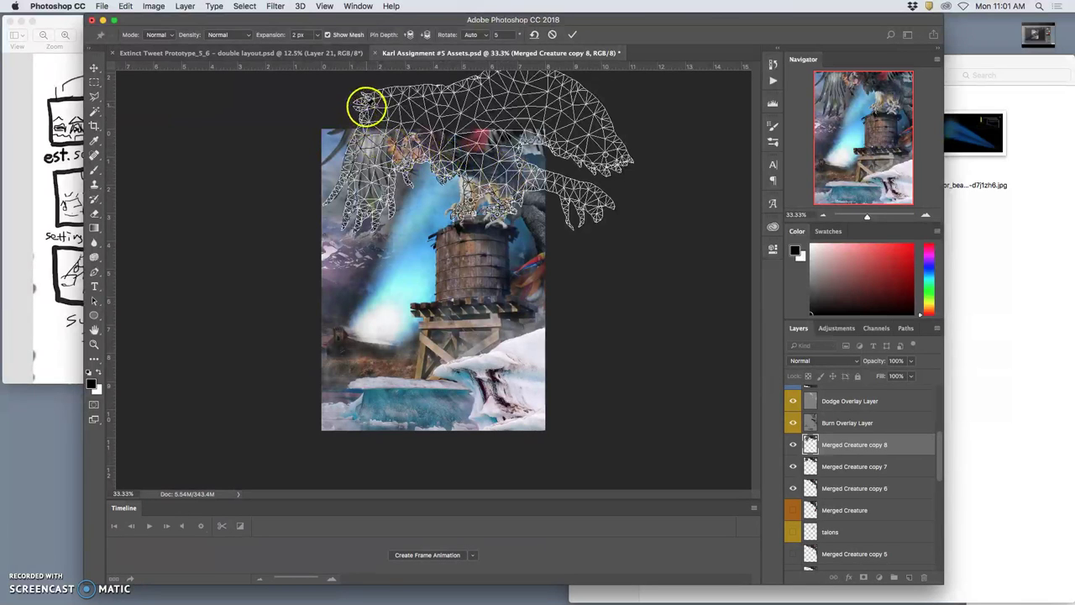
pyautogui.press('Return')
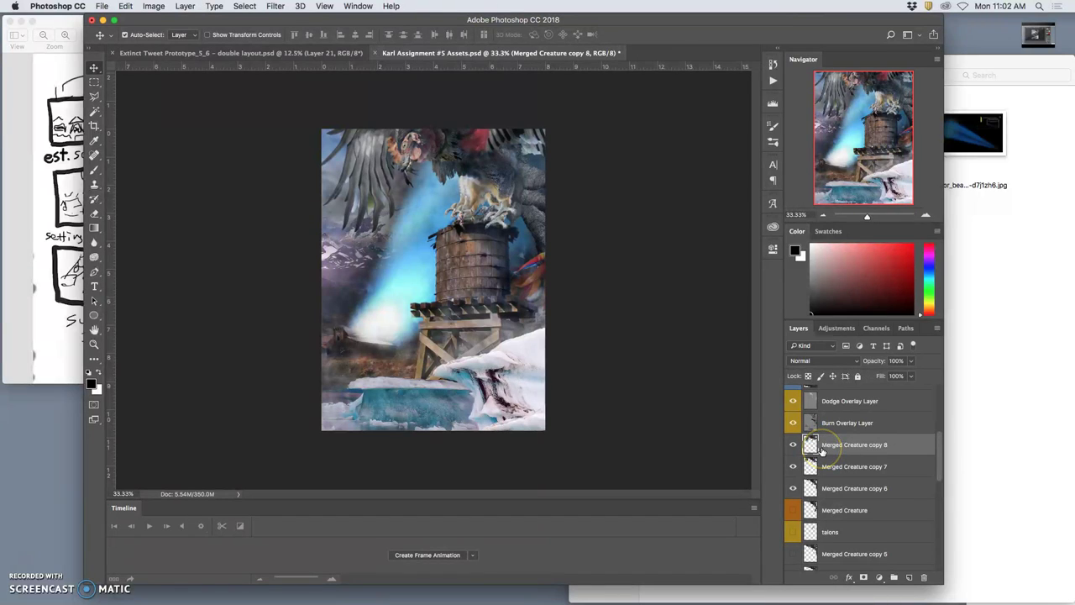
# Step: Duplicate Merged Creature copy 8, scale the duplicate to about 88%, rotate it about -8.8°, and shift it slightly up and left
pyautogui.press('super+j')
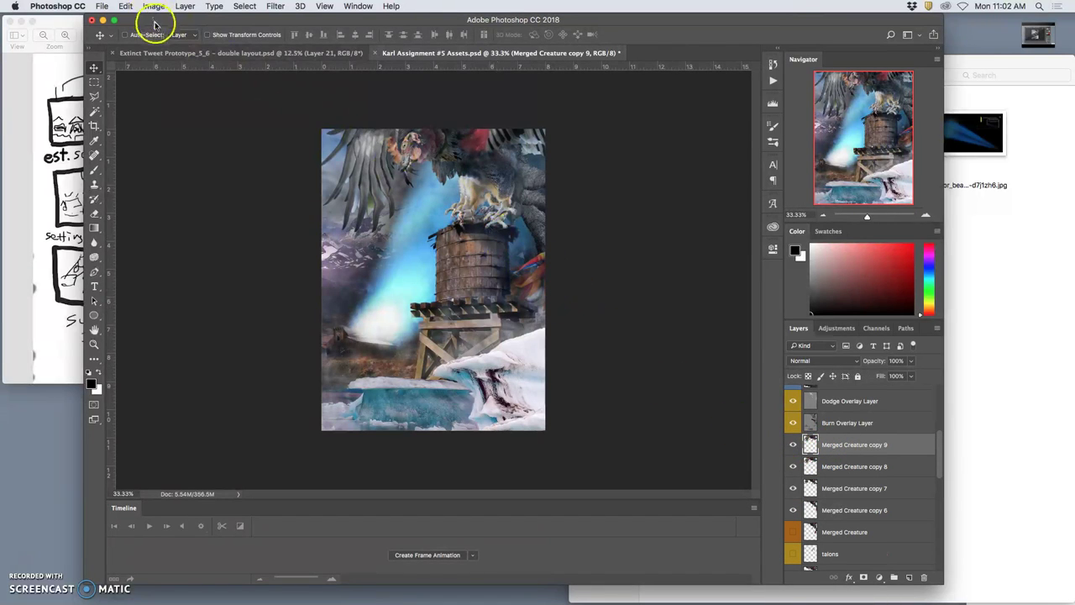
pyautogui.press('super+t')
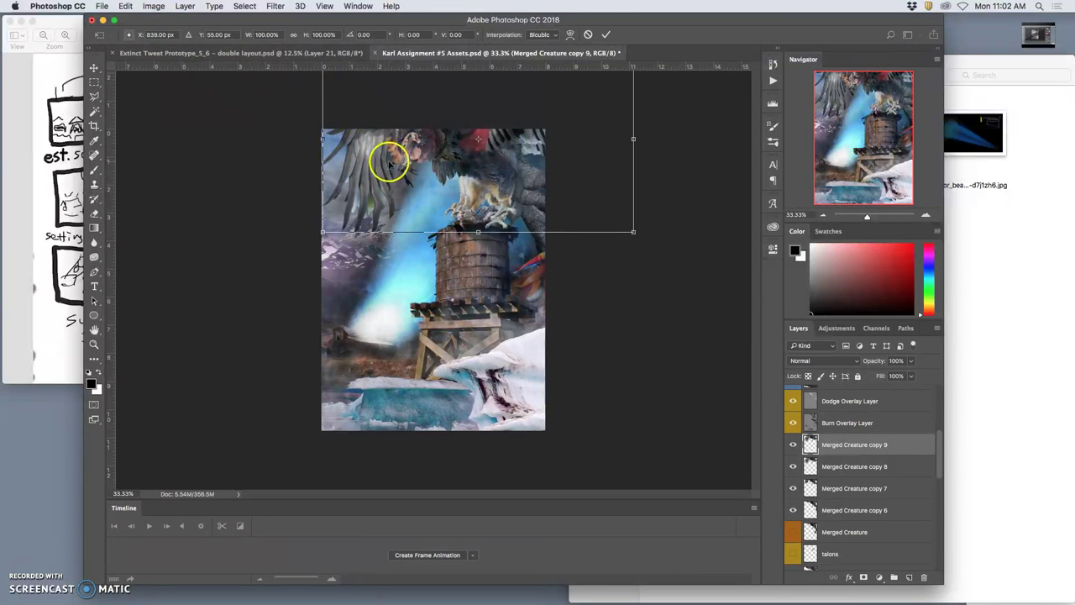
pyautogui.press('super+minus')
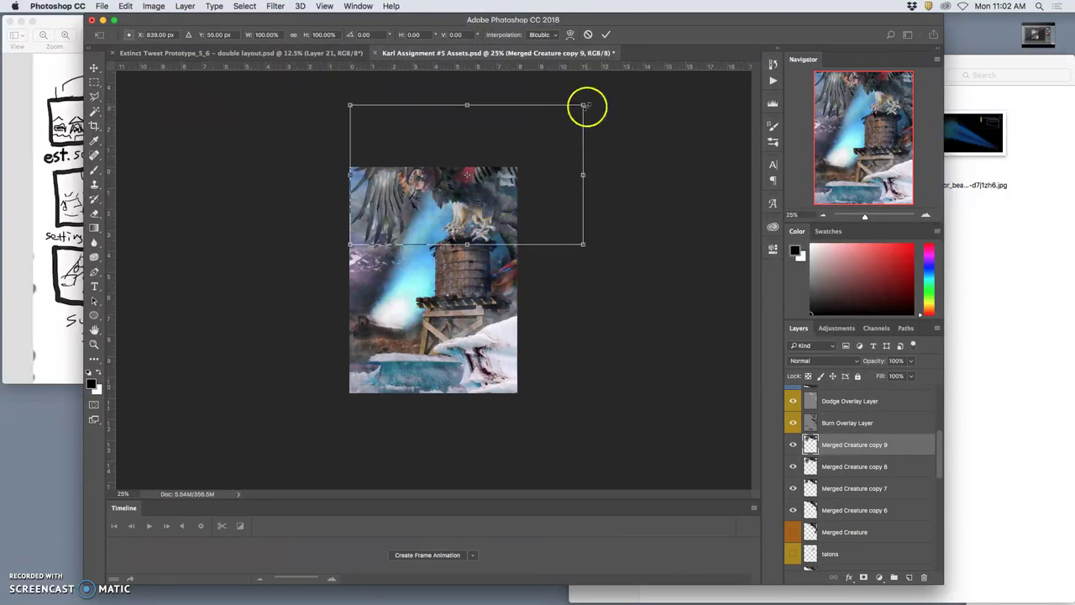
pyautogui.moveTo(586, 106); pyautogui.dragTo(562, 103)
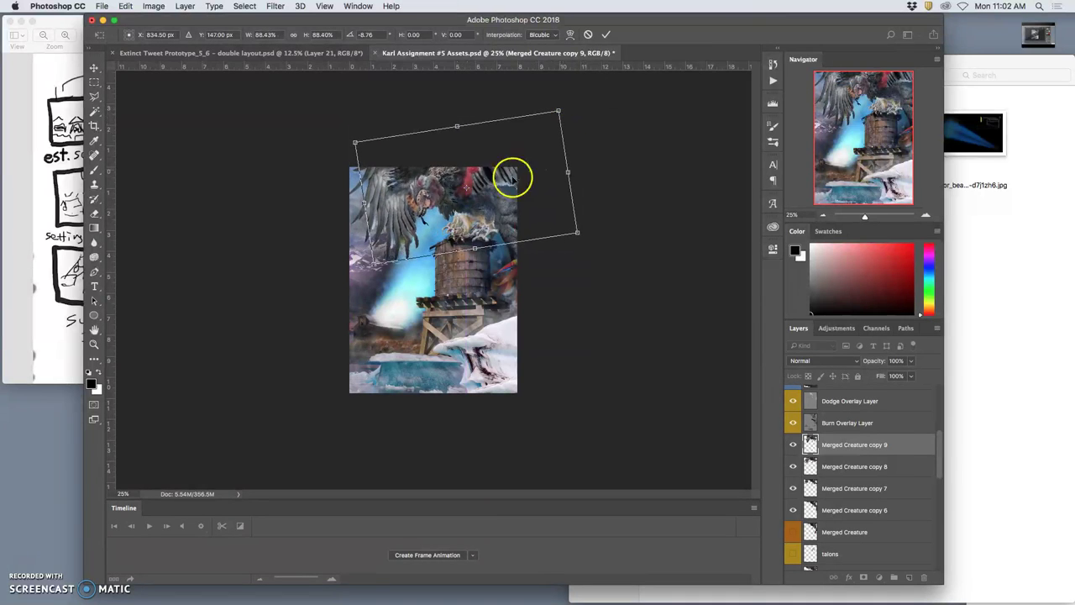
pyautogui.moveTo(495, 182); pyautogui.dragTo(475, 190)
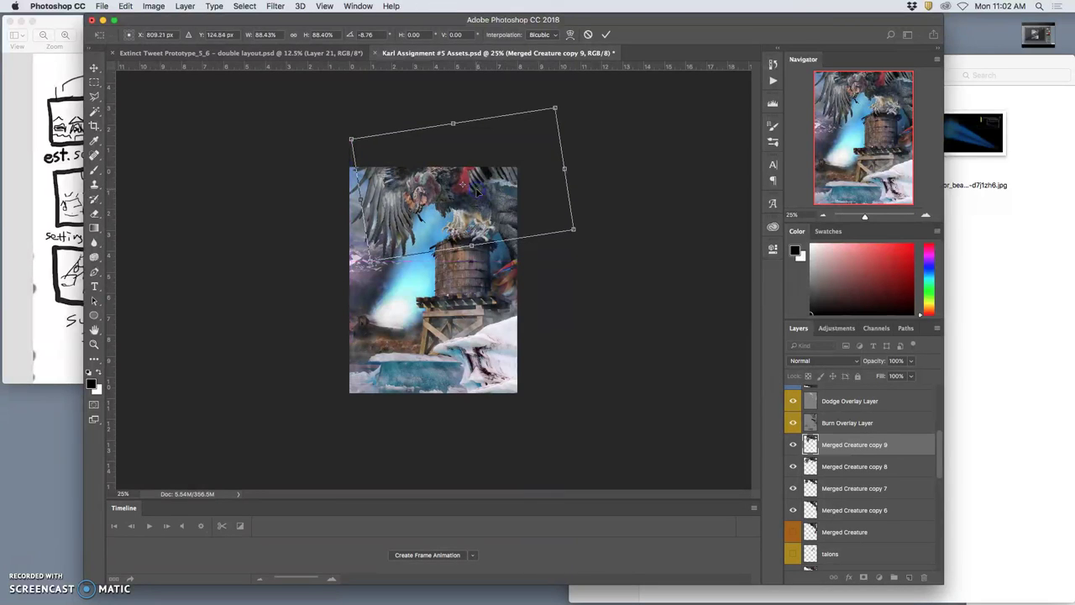
pyautogui.doubleClick(462, 143)
# Step: Start a Puppet Warp on Merged Creature copy 9, pin the left wing, and reposition the tail and right wing
pyautogui.click(125, 7)
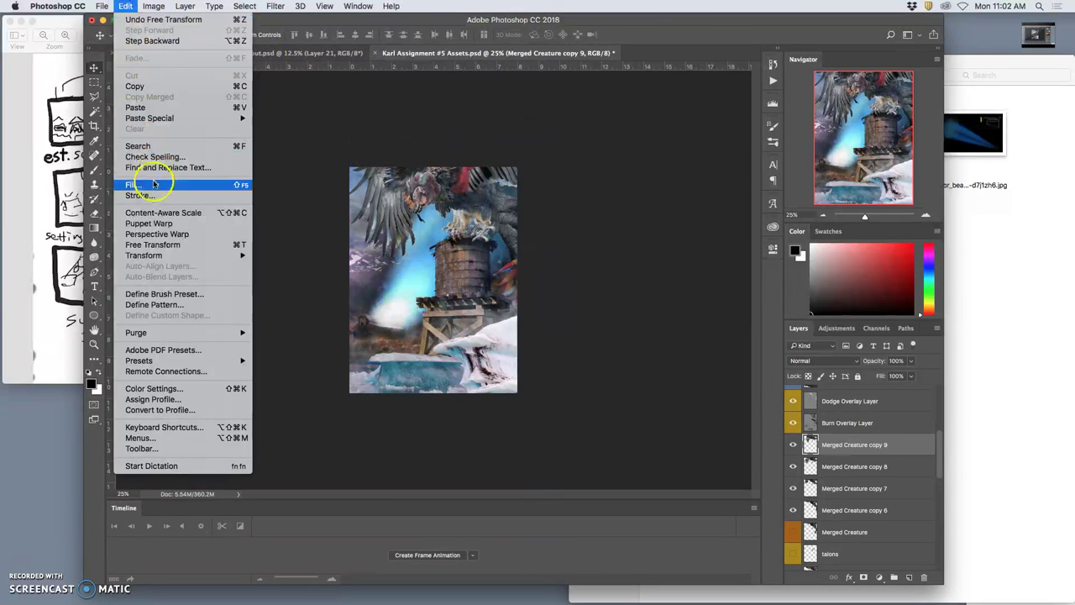
pyautogui.click(149, 223)
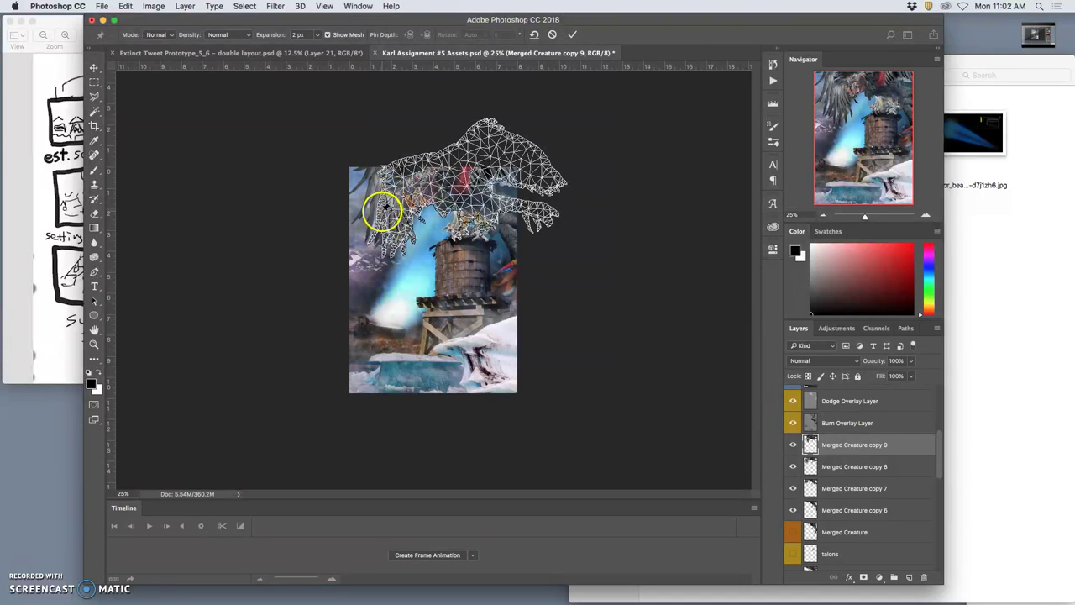
pyautogui.click(383, 208)
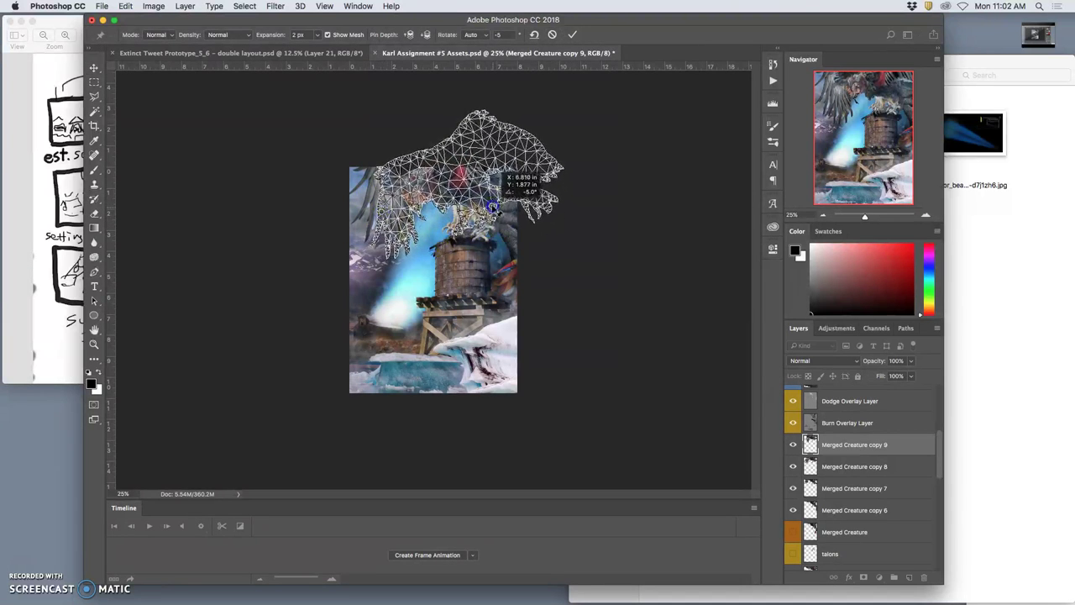
pyautogui.moveTo(493, 205); pyautogui.dragTo(530, 212)
pyautogui.moveTo(505, 177); pyautogui.dragTo(533, 171)
pyautogui.click(505, 147)
pyautogui.moveTo(473, 132); pyautogui.dragTo(470, 144)
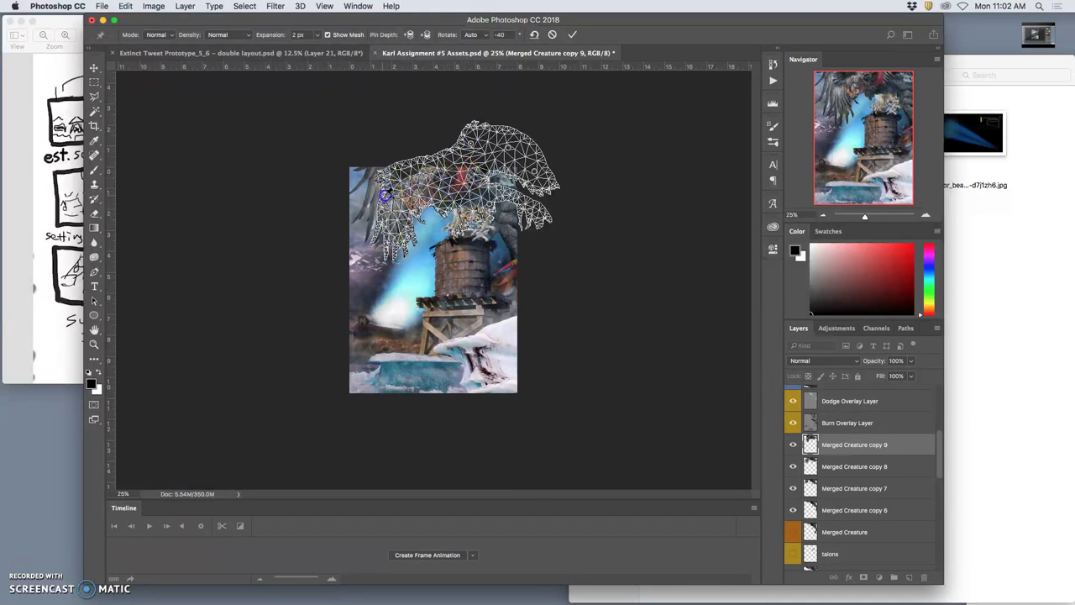
# Step: Adjust the creature's left wing and pin its beak, and apply the Puppet Warp
pyautogui.moveTo(387, 192); pyautogui.dragTo(422, 221)
pyautogui.click(423, 218)
pyautogui.click(424, 226)
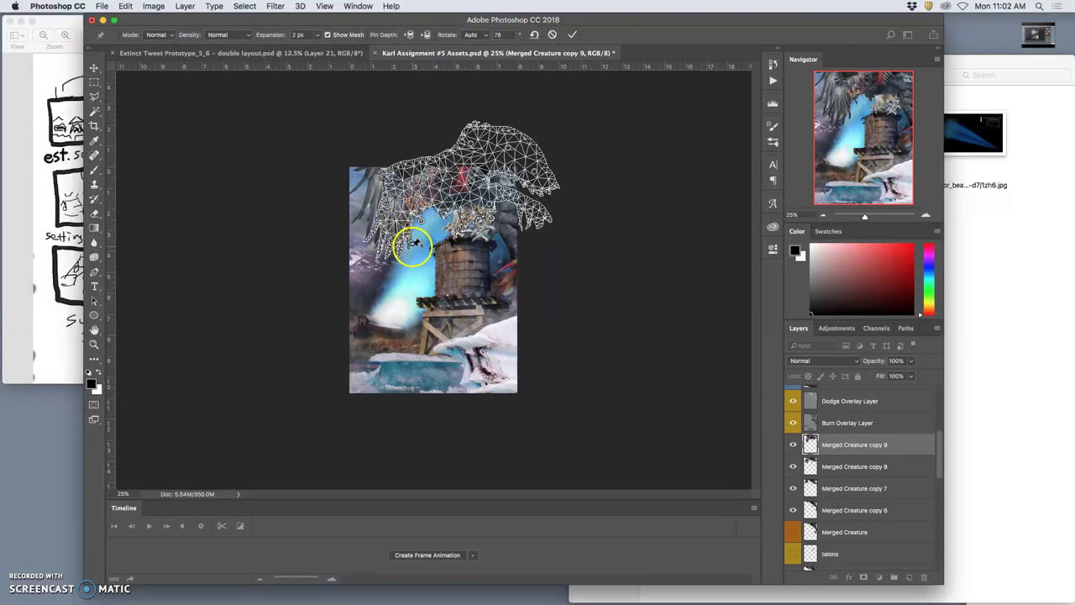
pyautogui.press('Return')
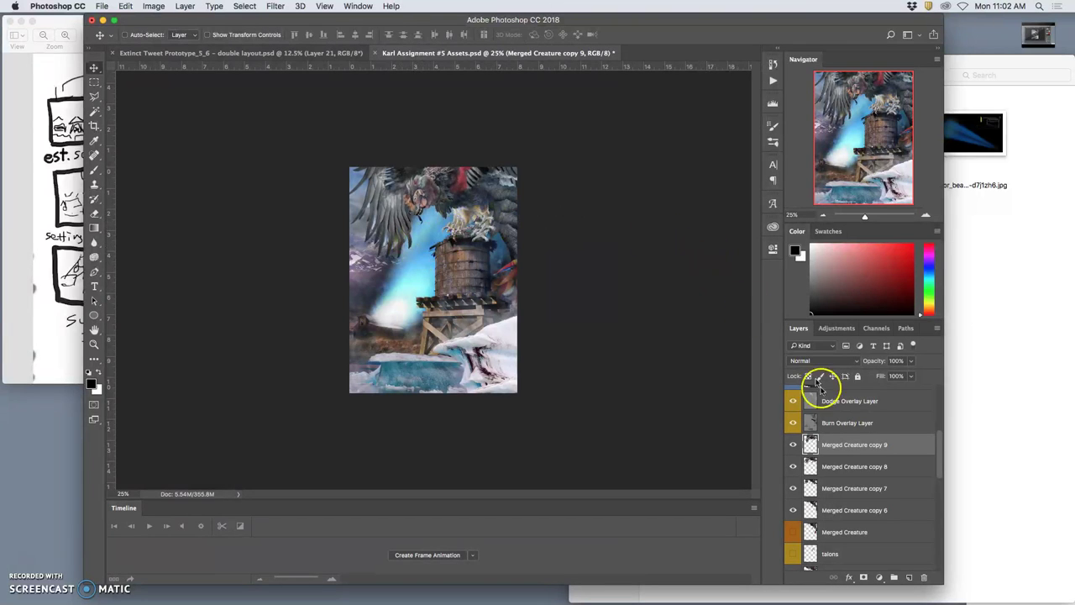
# Step: Toggle the visibility of Merged Creature copies 6 to 9 to compare the successive poses
pyautogui.click(792, 445)
pyautogui.click(793, 488)
pyautogui.click(793, 467)
pyautogui.click(792, 488)
pyautogui.click(792, 509)
pyautogui.click(791, 507)
pyautogui.moveTo(792, 504); pyautogui.dragTo(792, 476)
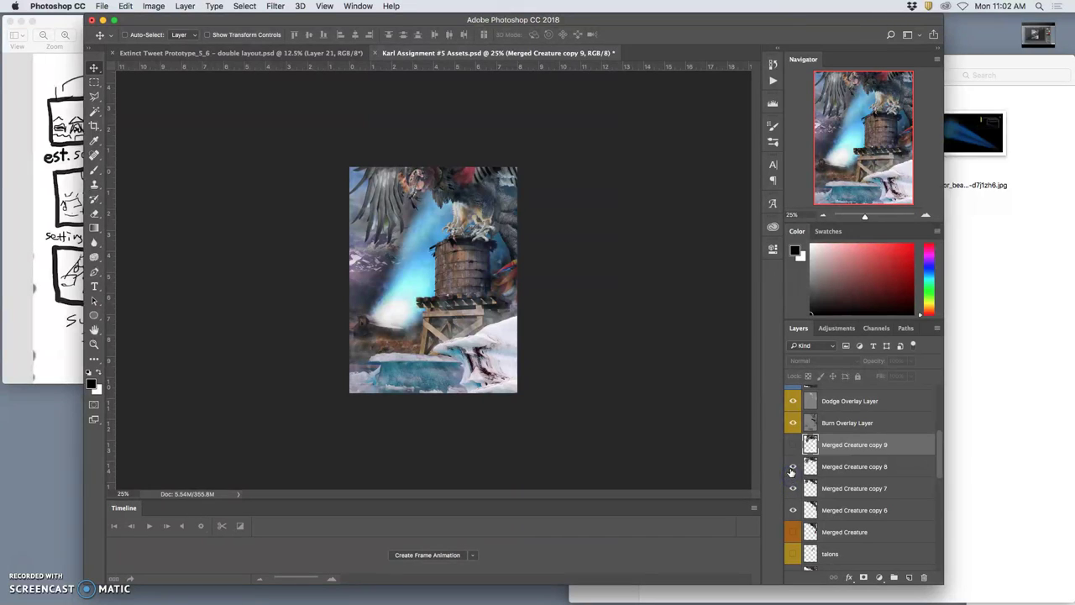
pyautogui.click(792, 446)
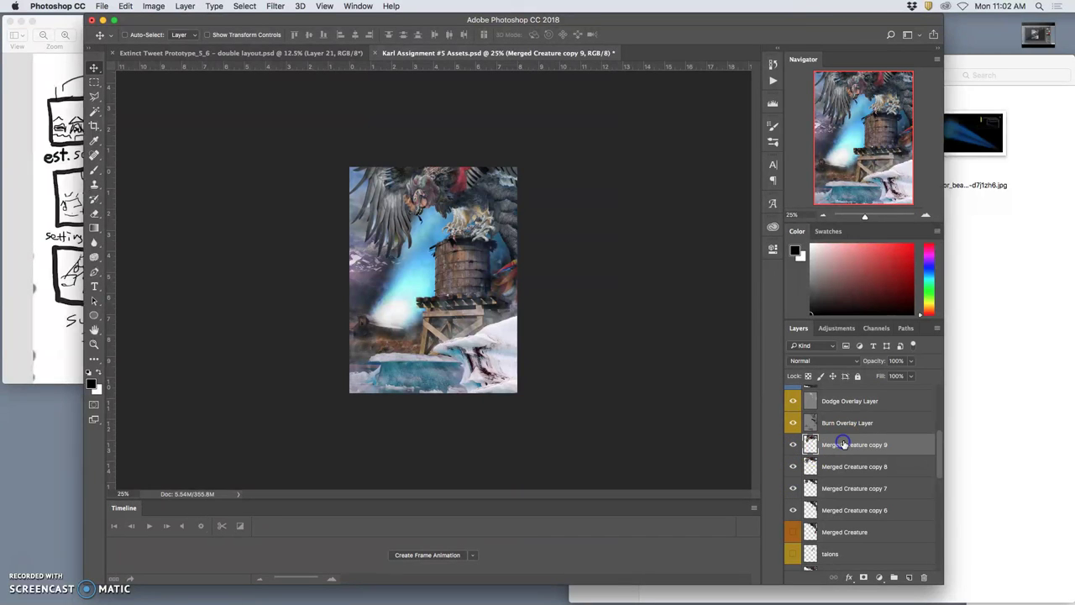
# Step: Duplicate Merged Creature copy 9, scale the duplicate to about 85%, rotate it about -17°, and lower it toward the water tower
pyautogui.press('super+j')
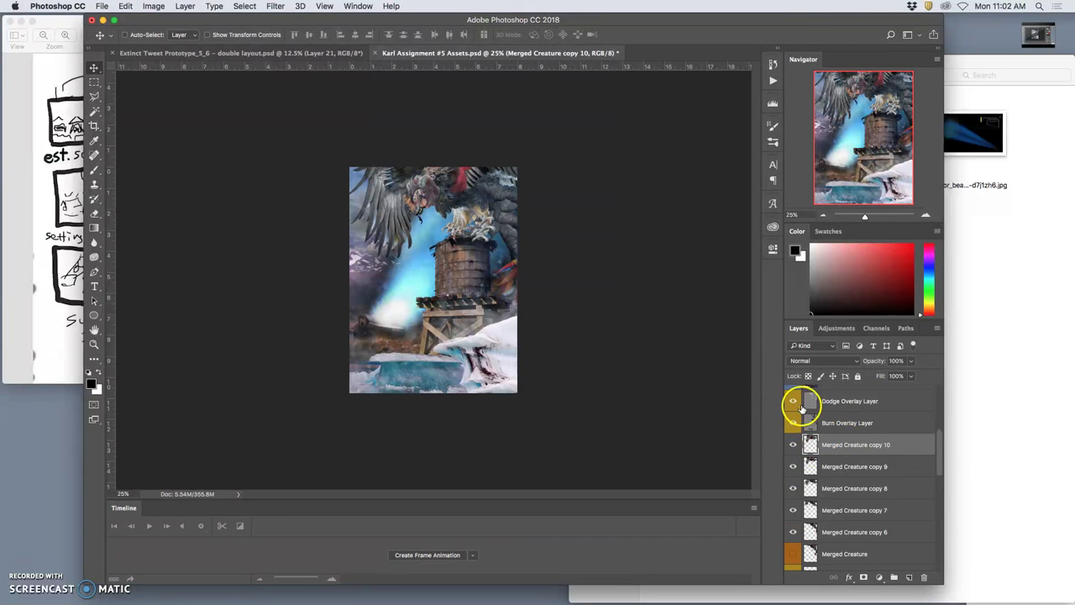
pyautogui.press('super+t')
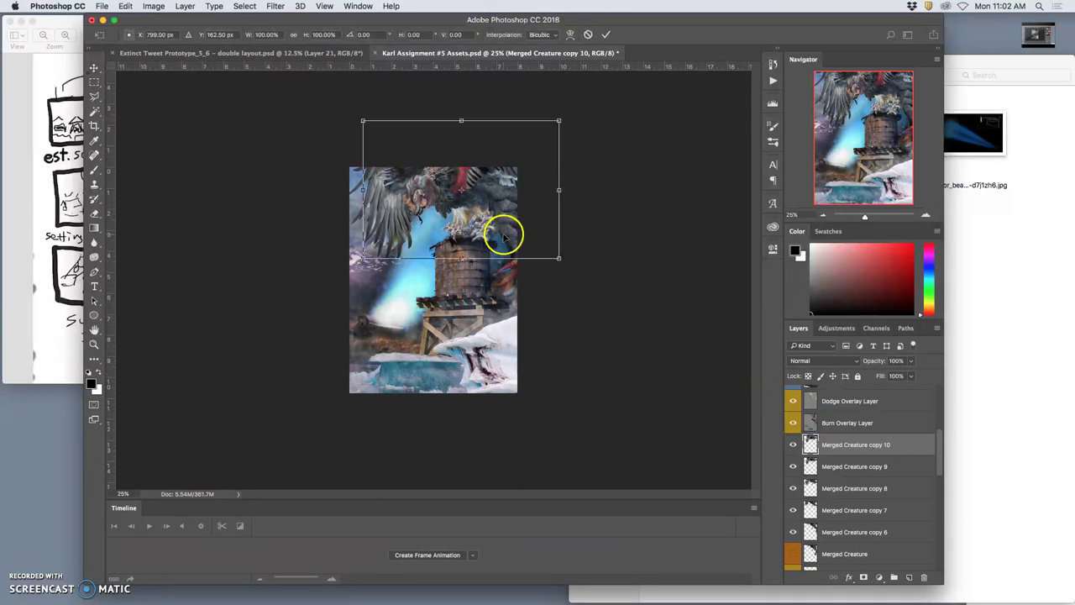
pyautogui.moveTo(558, 120); pyautogui.dragTo(530, 140)
pyautogui.moveTo(398, 220); pyautogui.dragTo(397, 252)
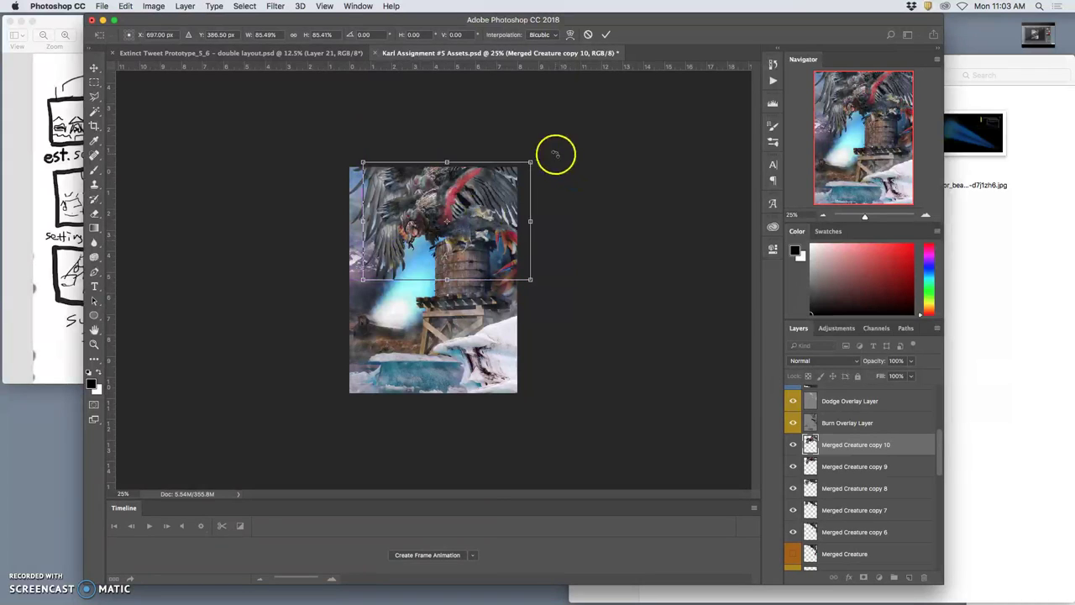
pyautogui.moveTo(552, 153); pyautogui.dragTo(518, 137)
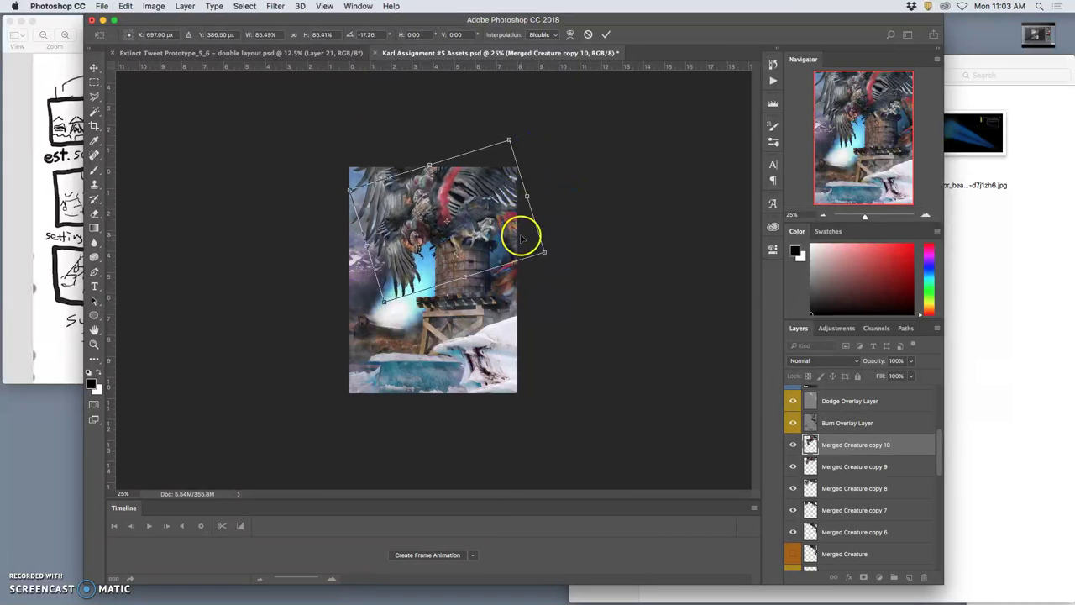
pyautogui.moveTo(544, 251); pyautogui.dragTo(538, 249)
pyautogui.press('Return')
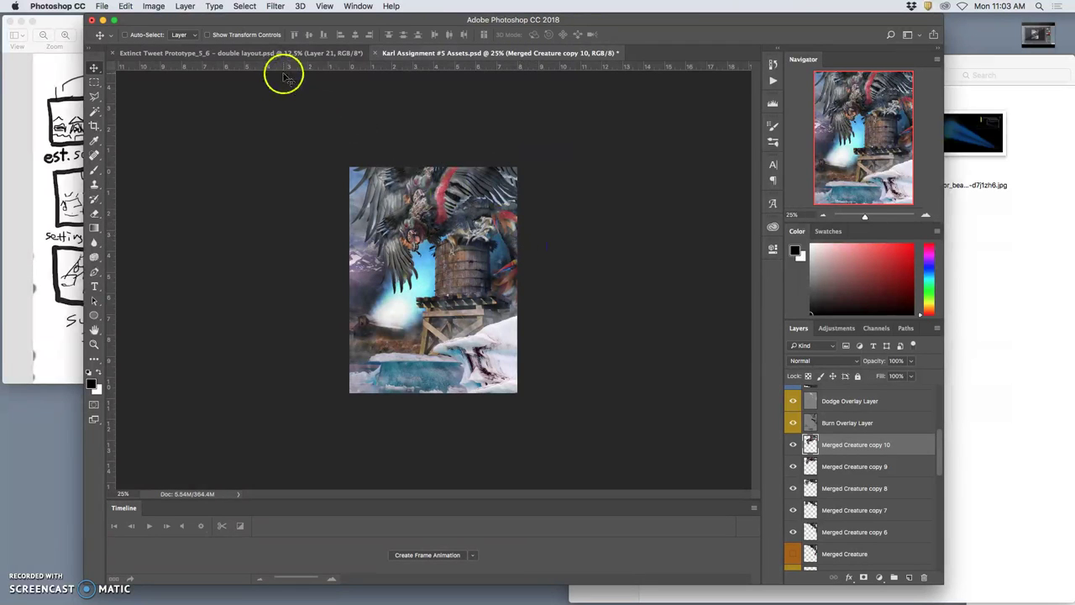
# Step: Start a Puppet Warp on Merged Creature copy 10, pin the left wing, pull the tail base down and left, and nudge the front talons
pyautogui.press('super+equal')
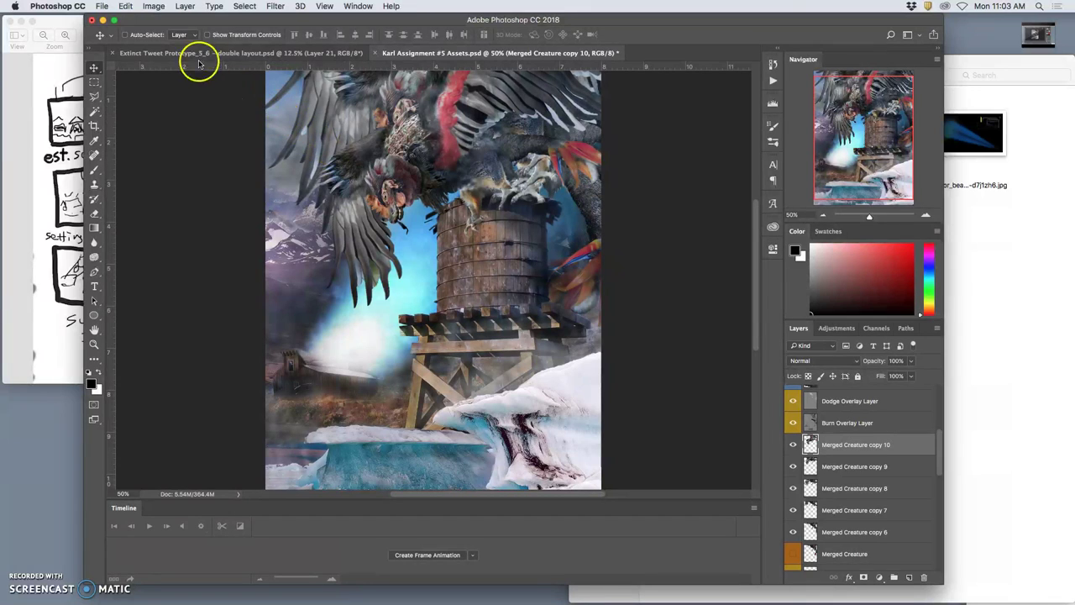
pyautogui.click(126, 7)
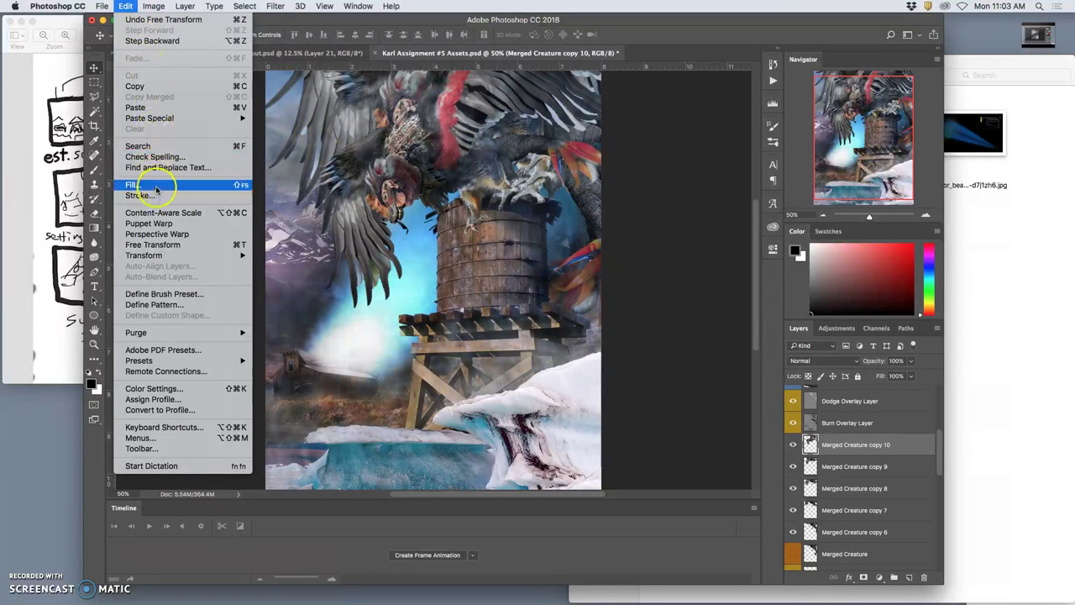
pyautogui.click(155, 225)
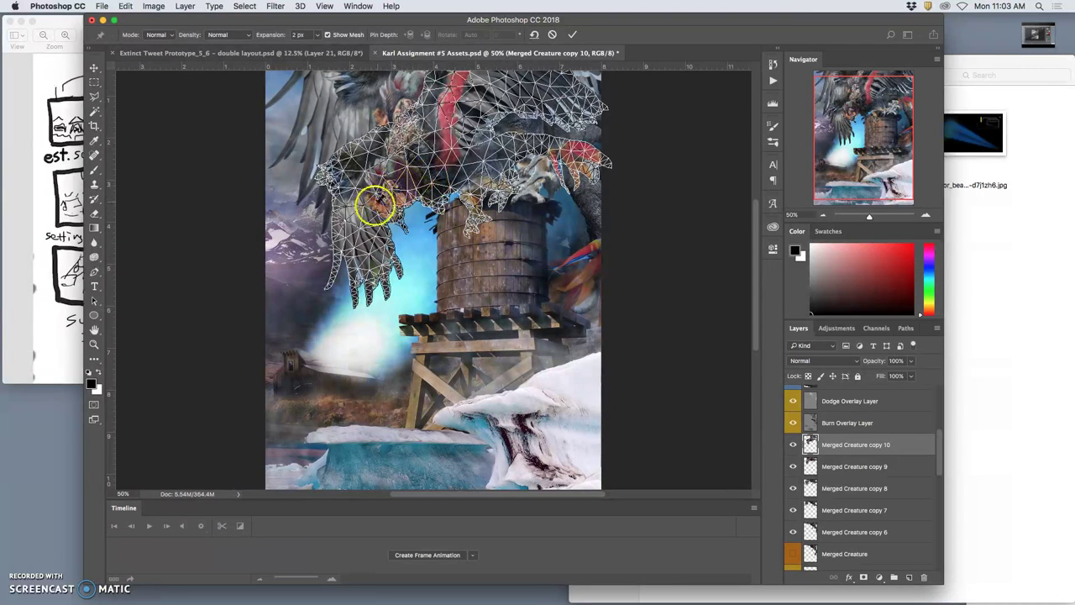
pyautogui.click(367, 238)
pyautogui.moveTo(368, 237); pyautogui.dragTo(370, 239)
pyautogui.moveTo(525, 139)
pyautogui.mouseDown()
pyautogui.moveTo(527, 129)
pyautogui.moveTo(513, 150)
pyautogui.mouseUp()
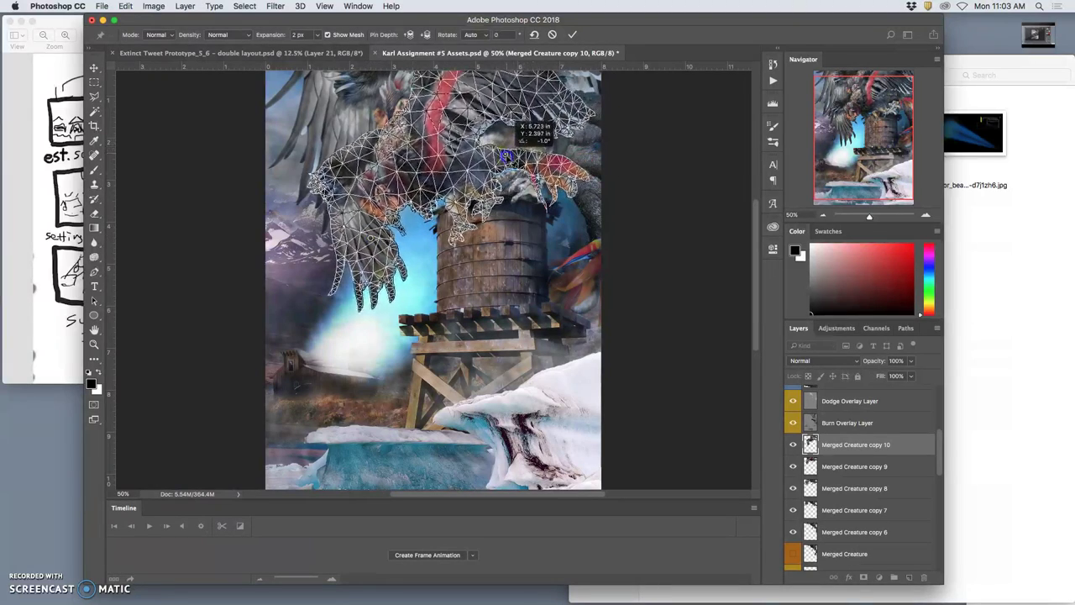
pyautogui.moveTo(510, 158); pyautogui.dragTo(510, 157)
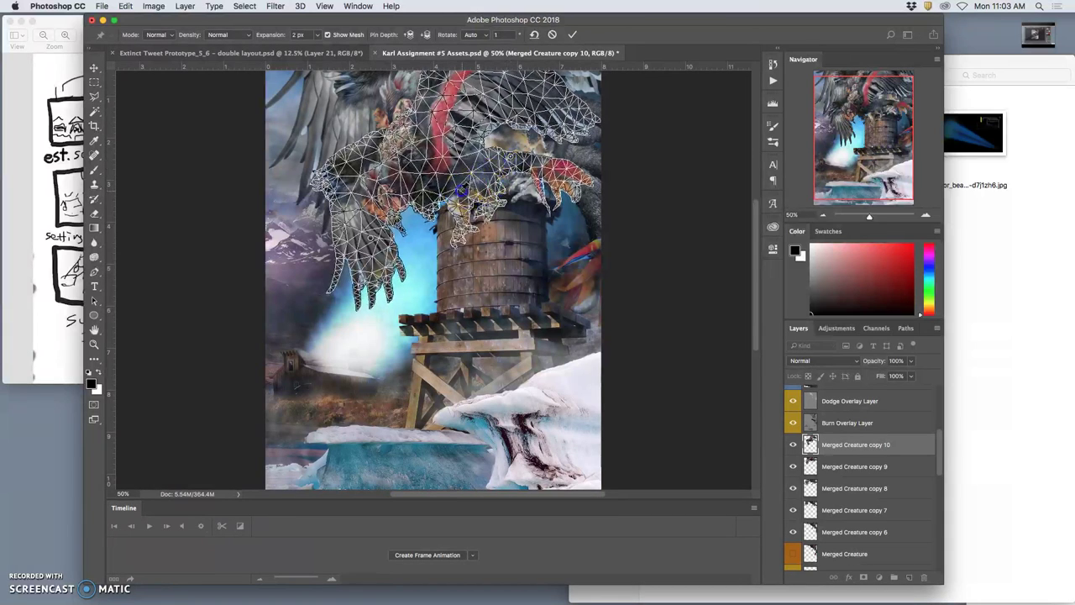
pyautogui.moveTo(464, 194); pyautogui.dragTo(457, 187)
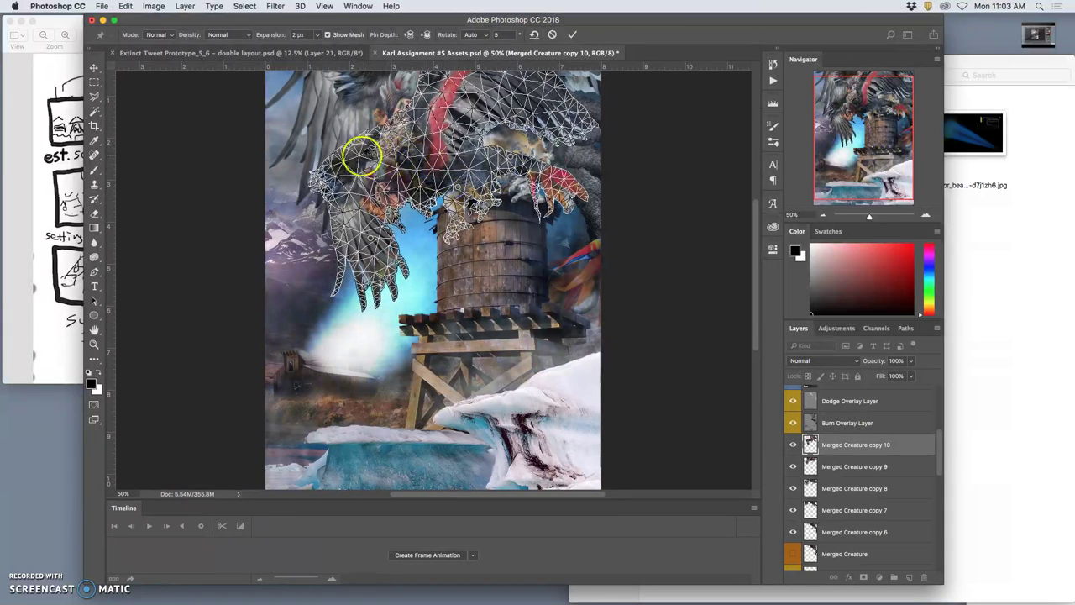
# Step: Fine-tune the pins on the creature's left shoulder, right wing base, and head
pyautogui.moveTo(337, 164); pyautogui.dragTo(341, 169)
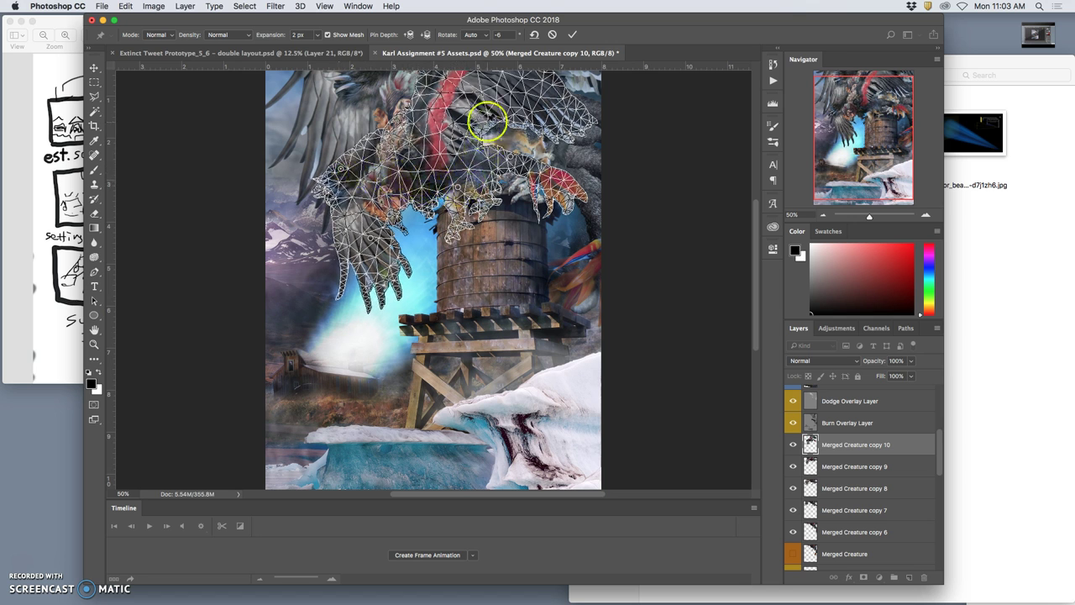
pyautogui.moveTo(488, 108); pyautogui.dragTo(489, 112)
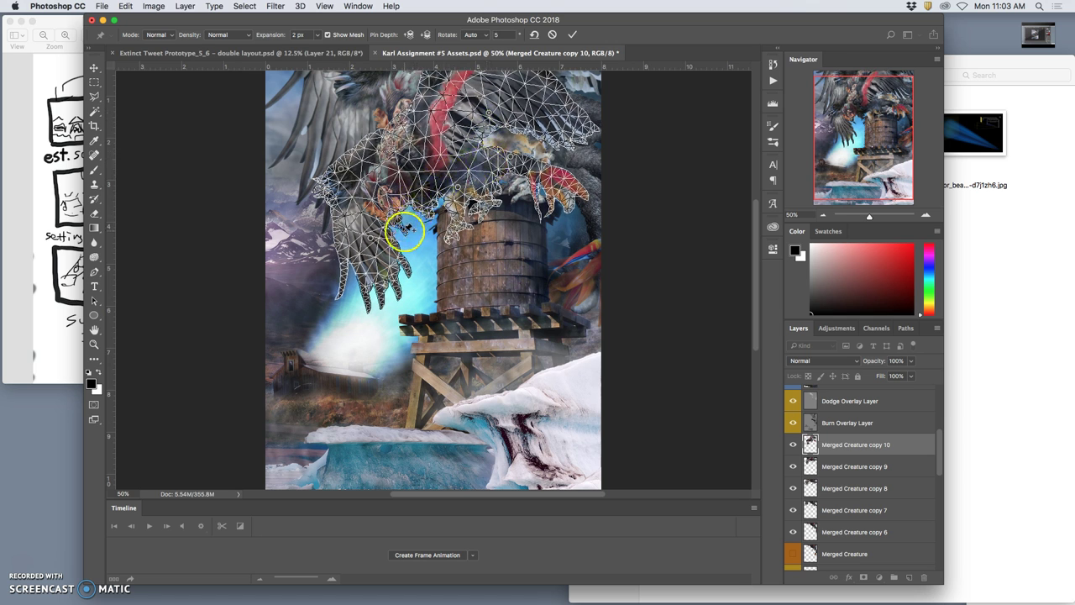
pyautogui.moveTo(405, 232); pyautogui.dragTo(400, 226)
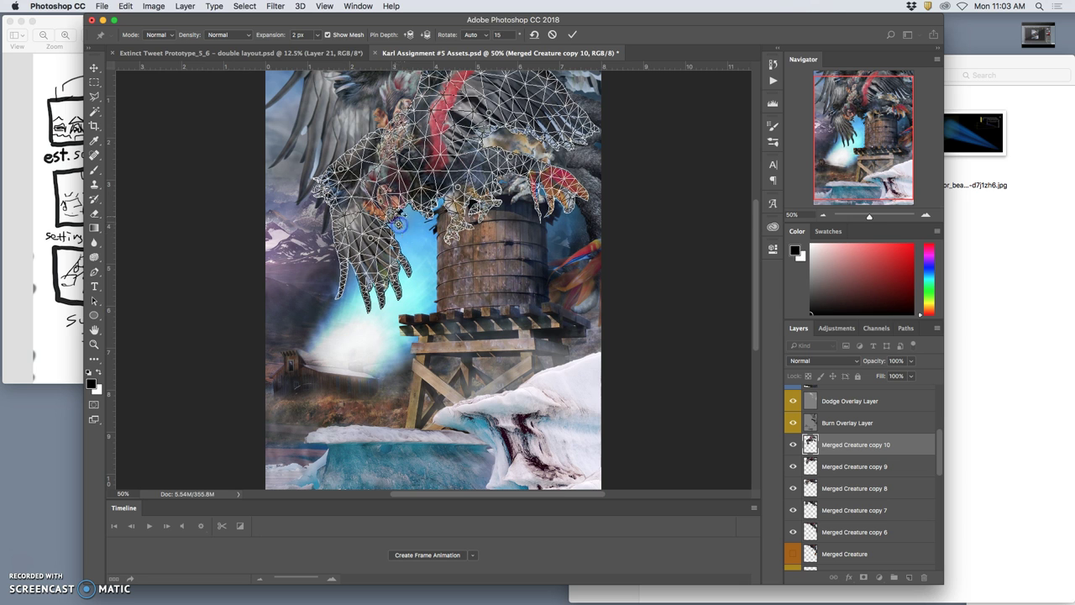
pyautogui.moveTo(379, 199); pyautogui.dragTo(398, 233)
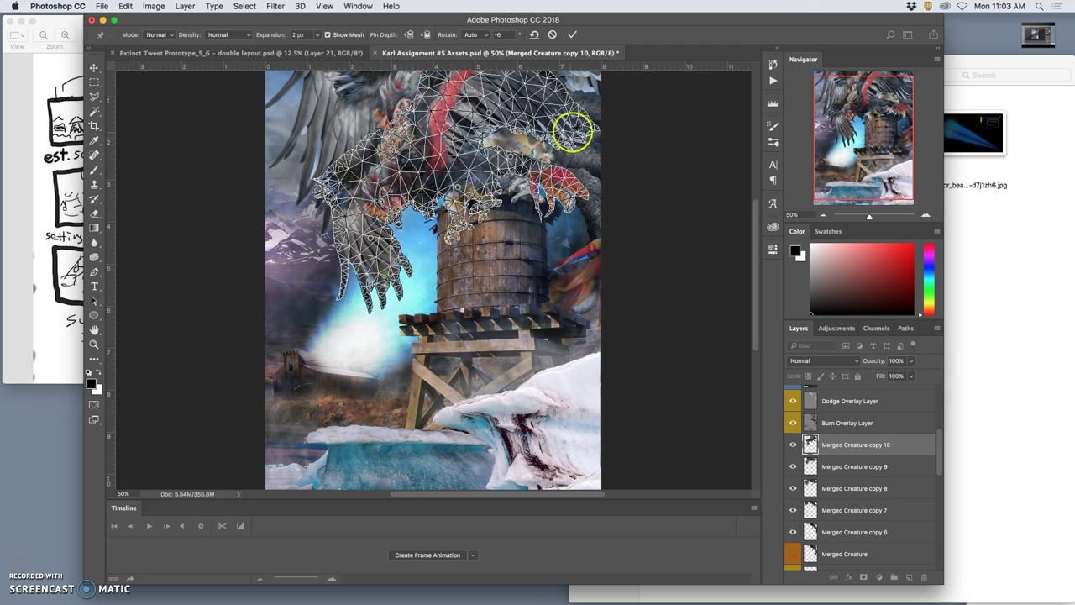
# Step: Raise the right wing tip, reshape the left wing, and apply the Puppet Warp
pyautogui.moveTo(577, 126); pyautogui.dragTo(586, 96)
pyautogui.click(364, 183)
pyautogui.moveTo(363, 183)
pyautogui.mouseDown()
pyautogui.moveTo(336, 173)
pyautogui.moveTo(344, 181)
pyautogui.mouseUp()
pyautogui.moveTo(364, 241); pyautogui.dragTo(383, 229)
pyautogui.press('Return')
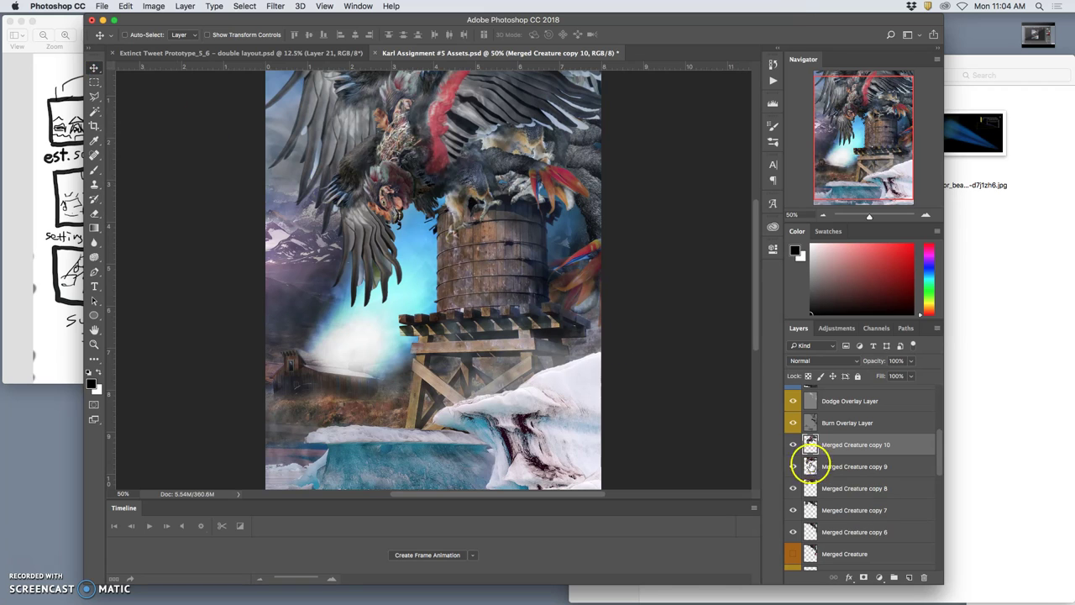
# Step: Toggle the visibility of Merged Creature copies 10 and 9 to compare the two poses
pyautogui.click(795, 446)
pyautogui.click(794, 446)
pyautogui.click(794, 466)
pyautogui.click(794, 467)
pyautogui.click(794, 447)
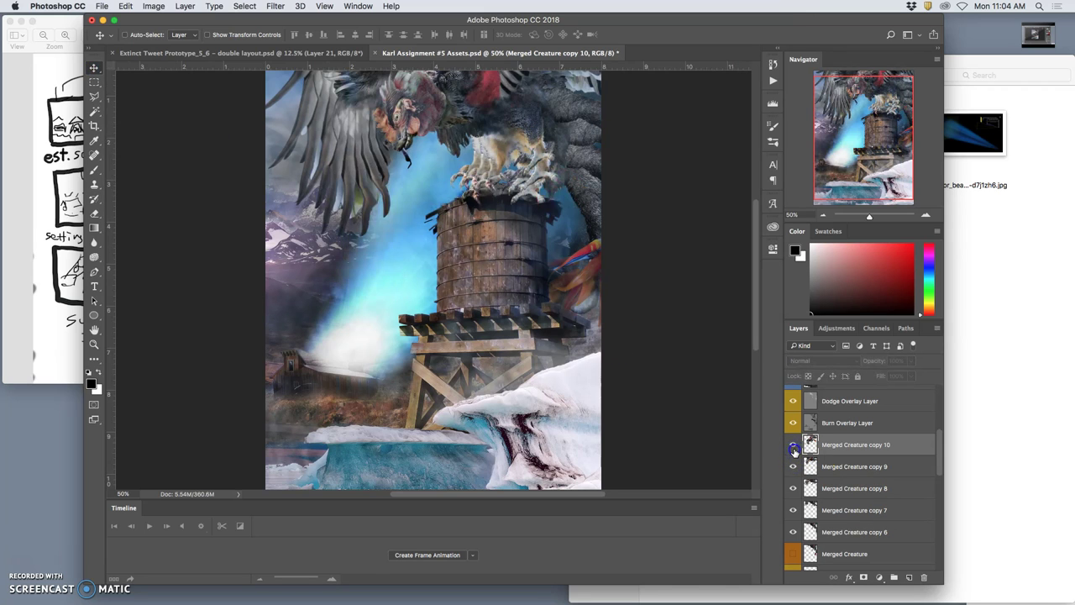
pyautogui.click(794, 447)
# Step: Nudge Merged Creature copy 10 slightly up and right, and duplicate it with the duplicate scaled to about 93%
pyautogui.press('super+minus')
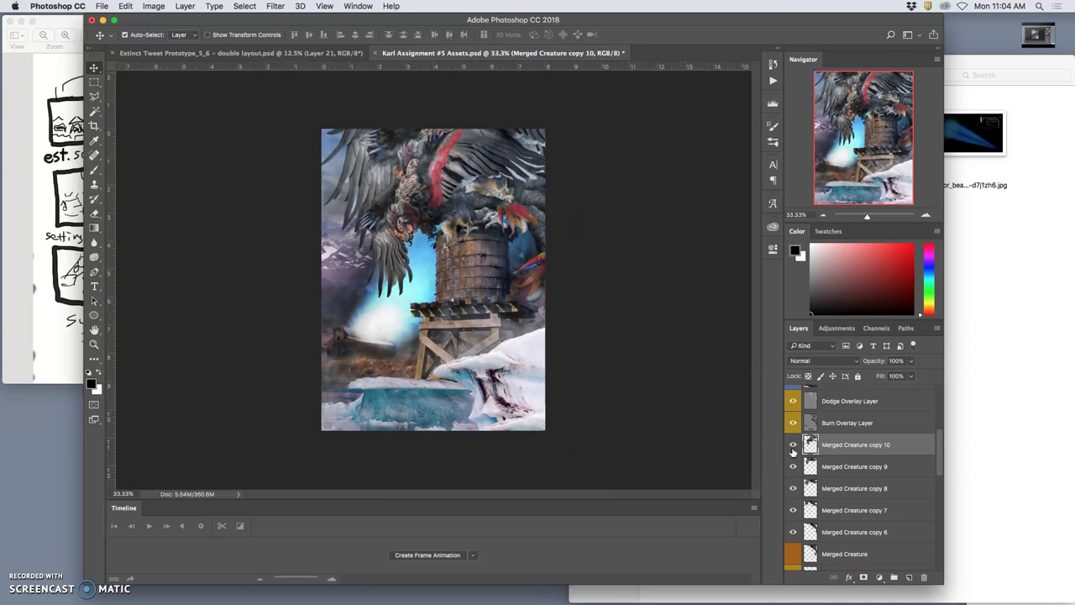
pyautogui.moveTo(424, 222); pyautogui.dragTo(439, 216)
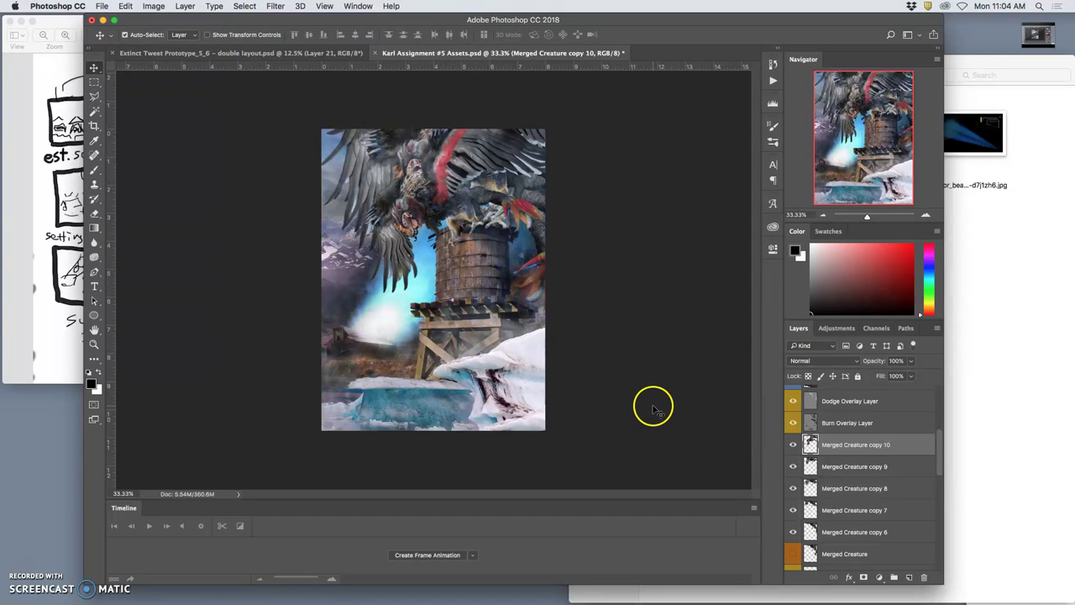
pyautogui.press('super+j')
pyautogui.press('super+t')
pyautogui.moveTo(554, 121); pyautogui.dragTo(537, 130)
# Step: Warp Merged Creature copy 11 so its left wing and body bend downward over the tower, and apply the transform
pyautogui.rightClick(487, 211)
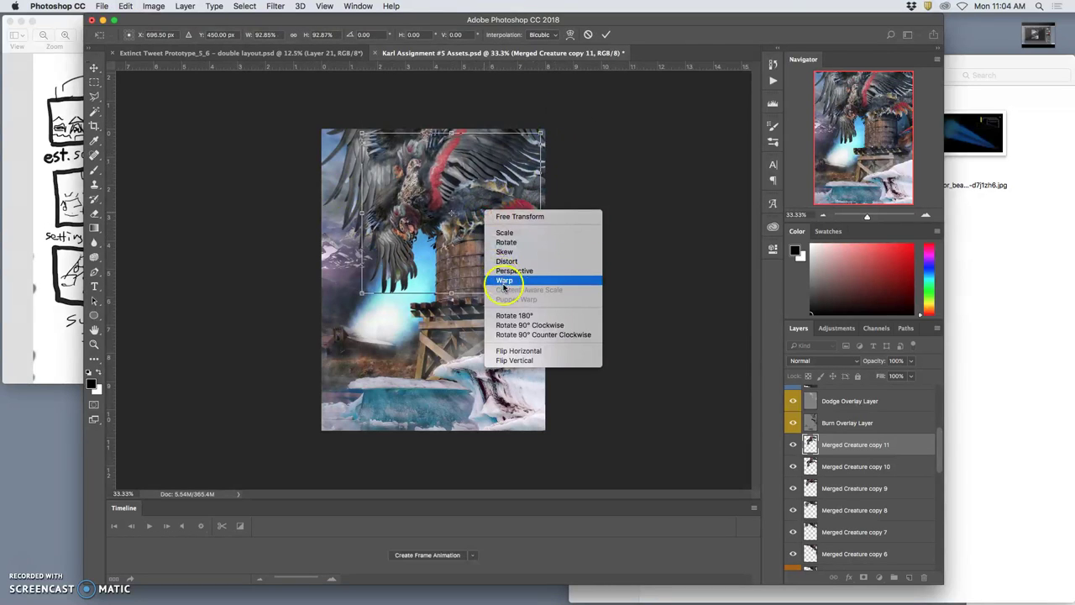
pyautogui.click(504, 281)
pyautogui.moveTo(368, 223); pyautogui.dragTo(439, 278)
pyautogui.moveTo(416, 178); pyautogui.dragTo(416, 245)
pyautogui.press('Return')
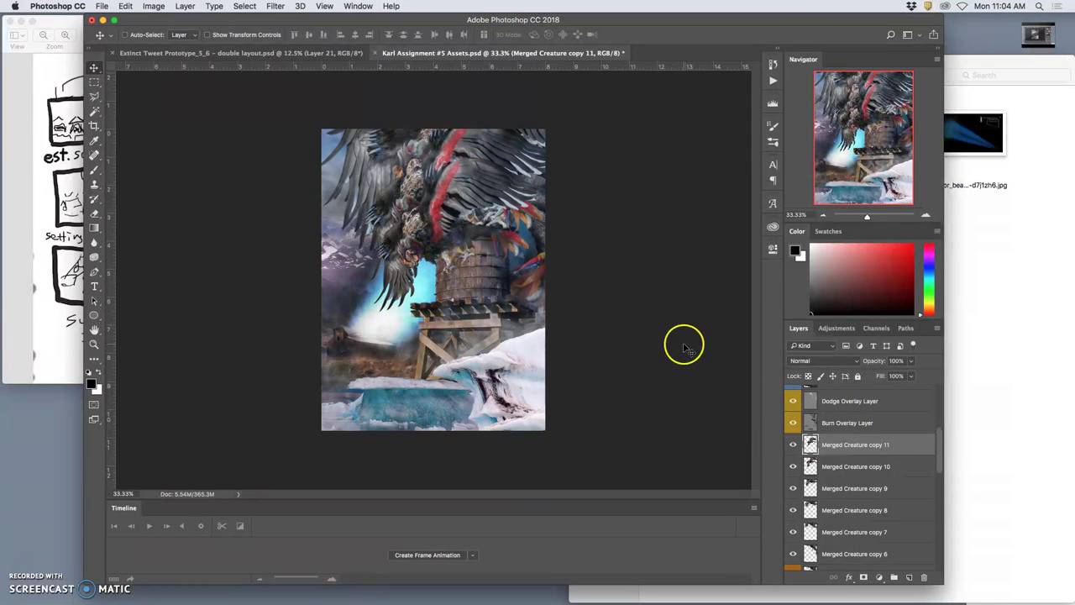
# Step: Duplicate Merged Creature copy 11, move the duplicate down and slightly left, and scale it down a little
pyautogui.press('super+t')
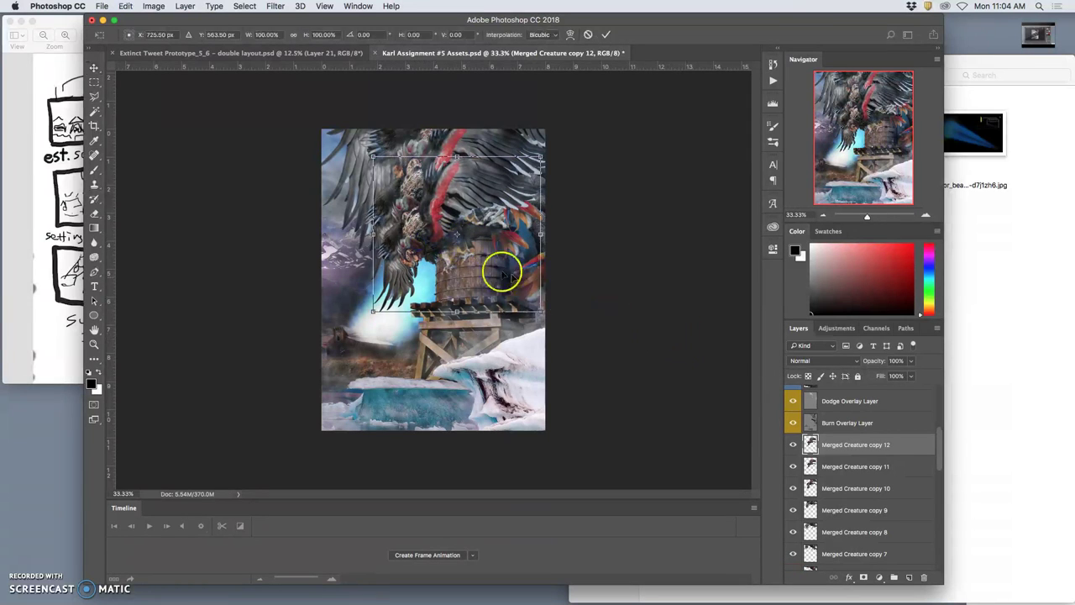
pyautogui.moveTo(424, 247); pyautogui.dragTo(416, 267)
pyautogui.moveTo(527, 188); pyautogui.dragTo(512, 196)
# Step: Warp Merged Creature copy 12 to pull its body down toward the beam's source and reshape both wings, and apply the transform
pyautogui.rightClick(446, 227)
pyautogui.click(467, 297)
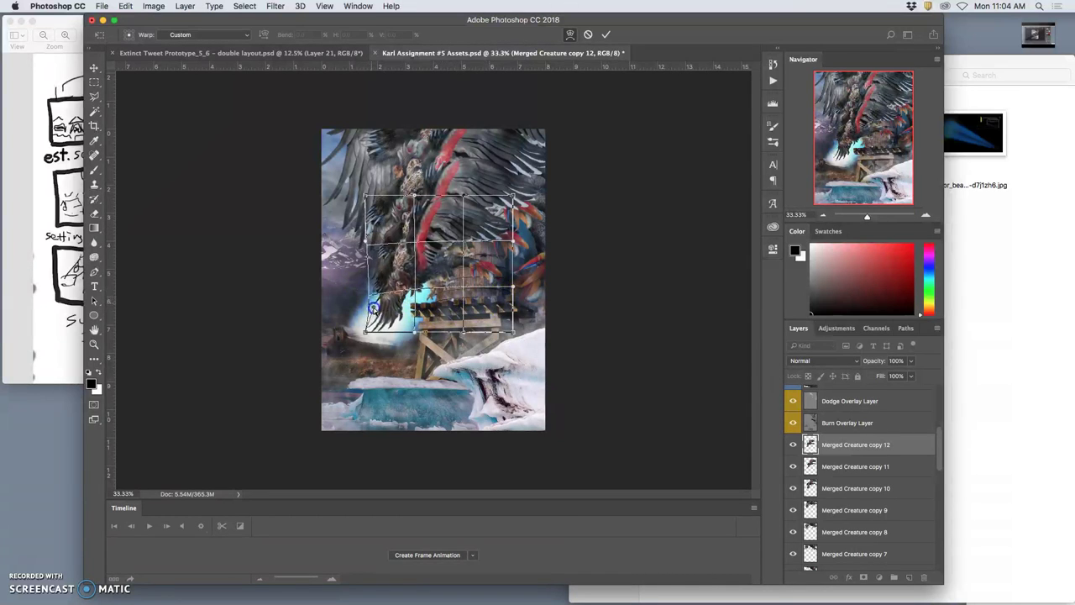
pyautogui.moveTo(374, 309); pyautogui.dragTo(381, 313)
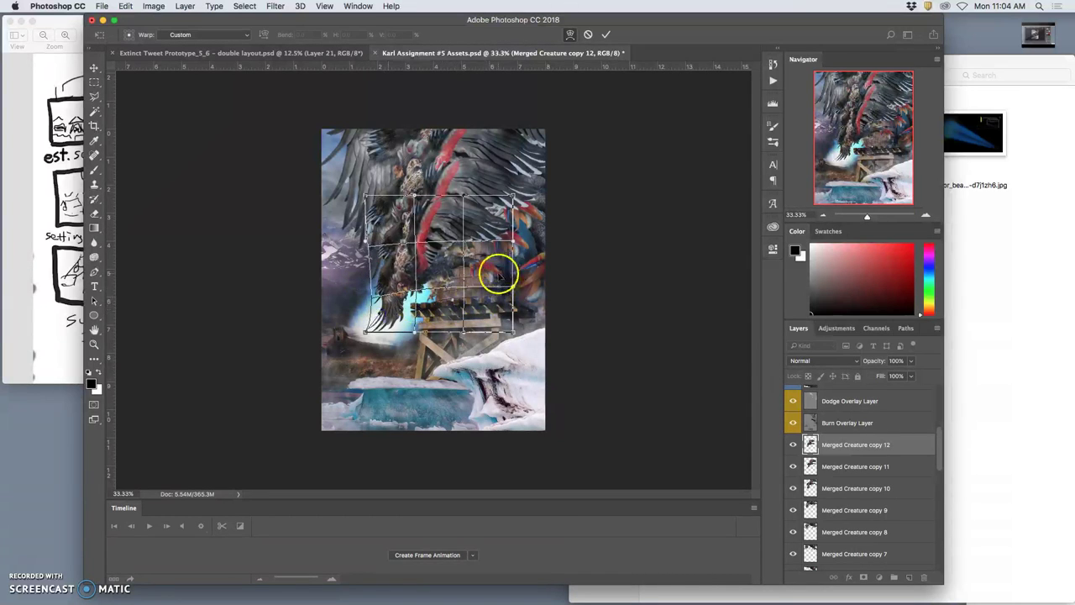
pyautogui.moveTo(496, 275); pyautogui.dragTo(482, 277)
pyautogui.moveTo(495, 216); pyautogui.dragTo(498, 205)
pyautogui.moveTo(439, 220); pyautogui.dragTo(410, 281)
pyautogui.press('Return')
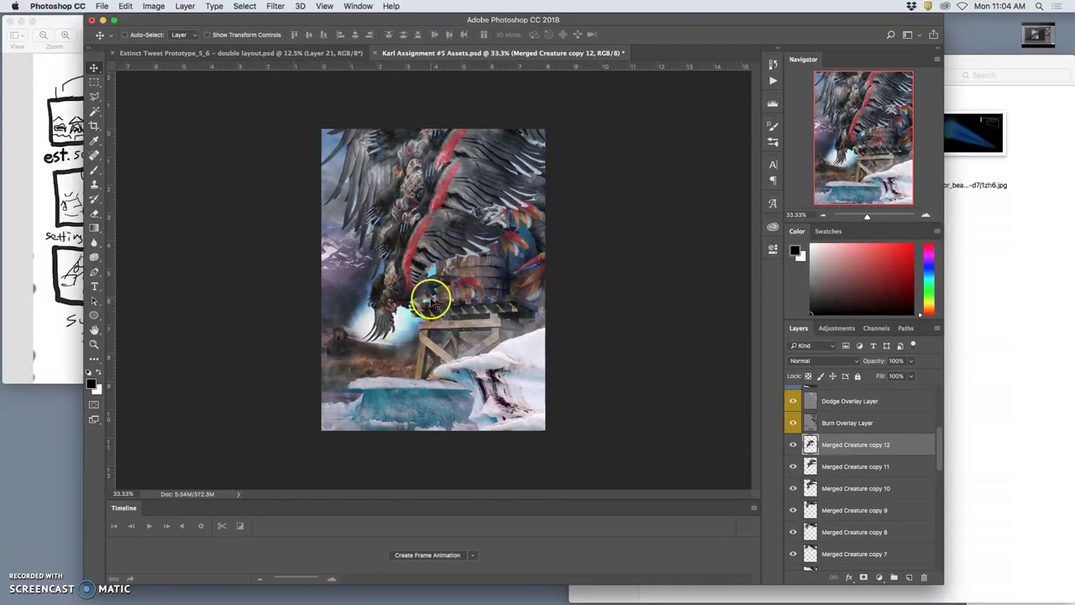
# Step: Duplicate Merged Creature copy 12 for another pose
pyautogui.press('super+j')
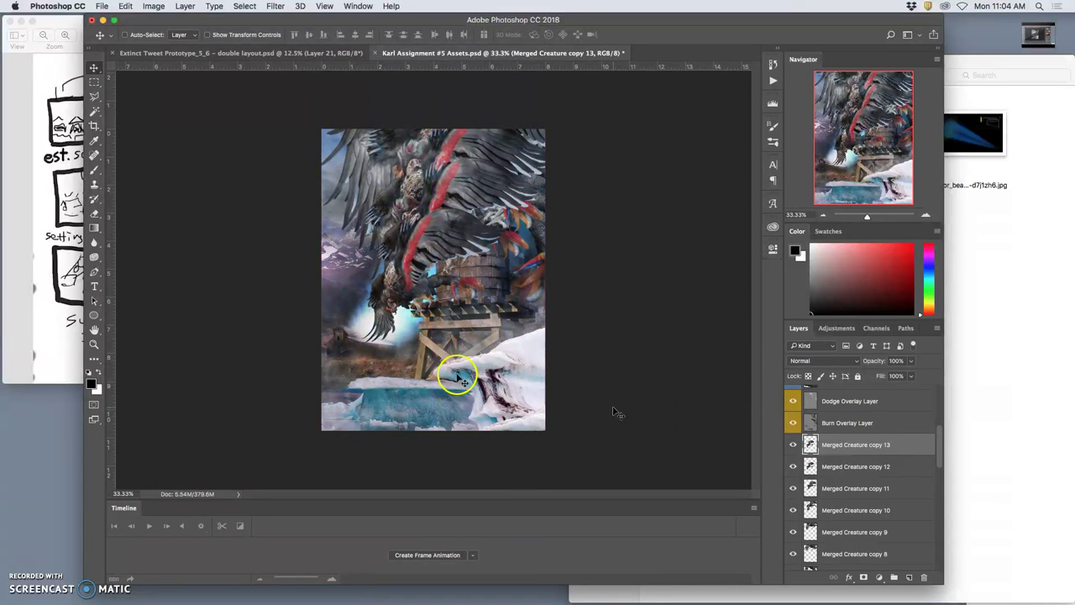